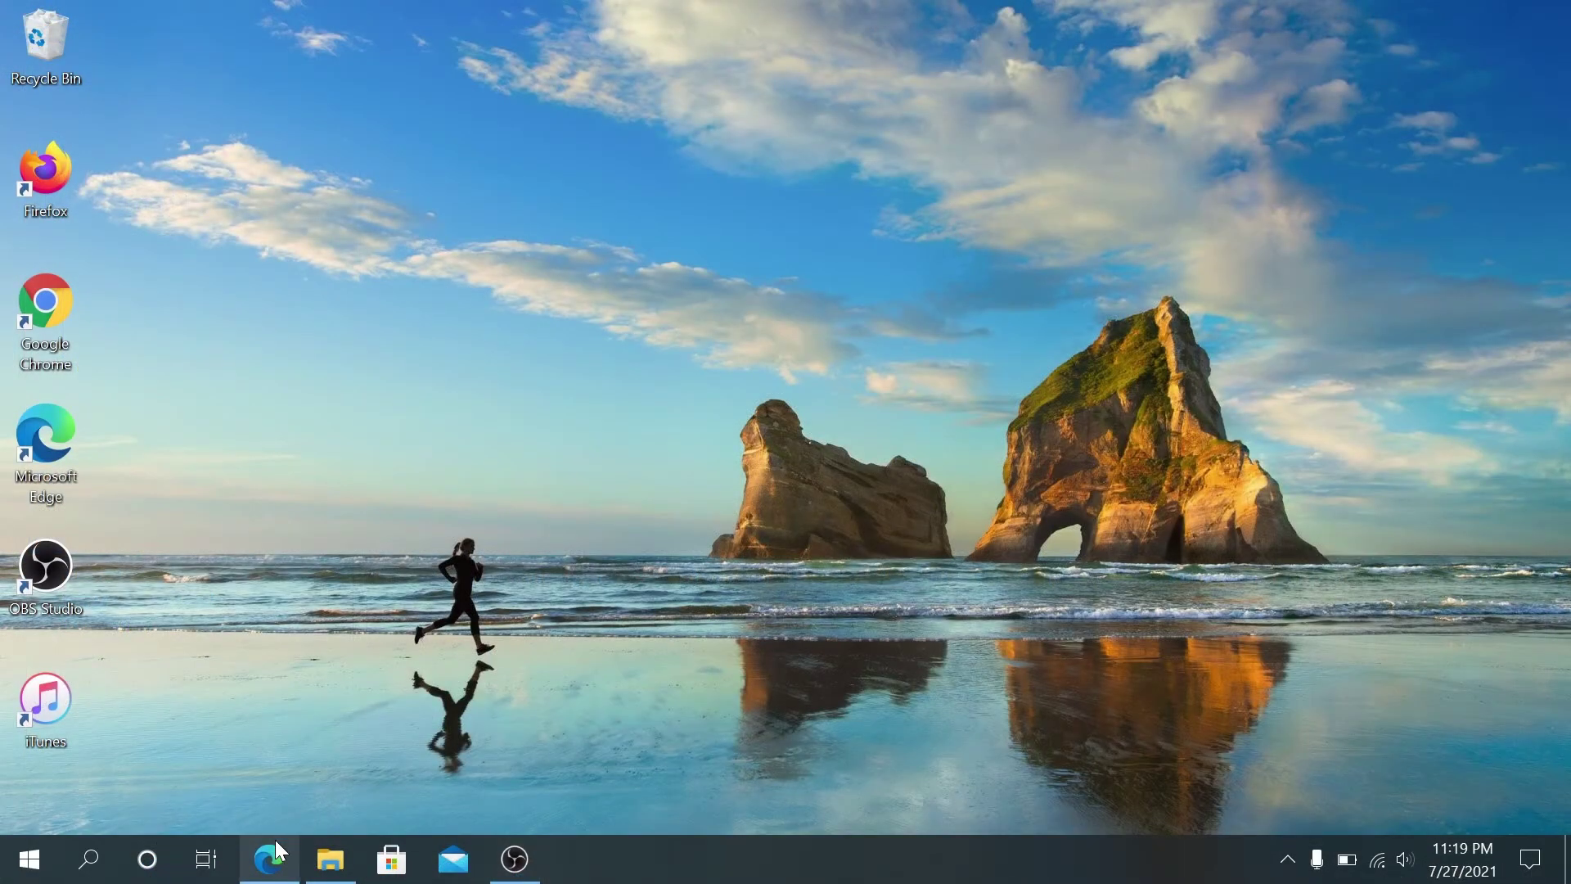
Step: From the mRemoteNG site's Download page, download the stable MSI mRemoteNG-Installer-1.76.20.24615.msi
{"action": "left_click", "coordinate": [275, 842]}
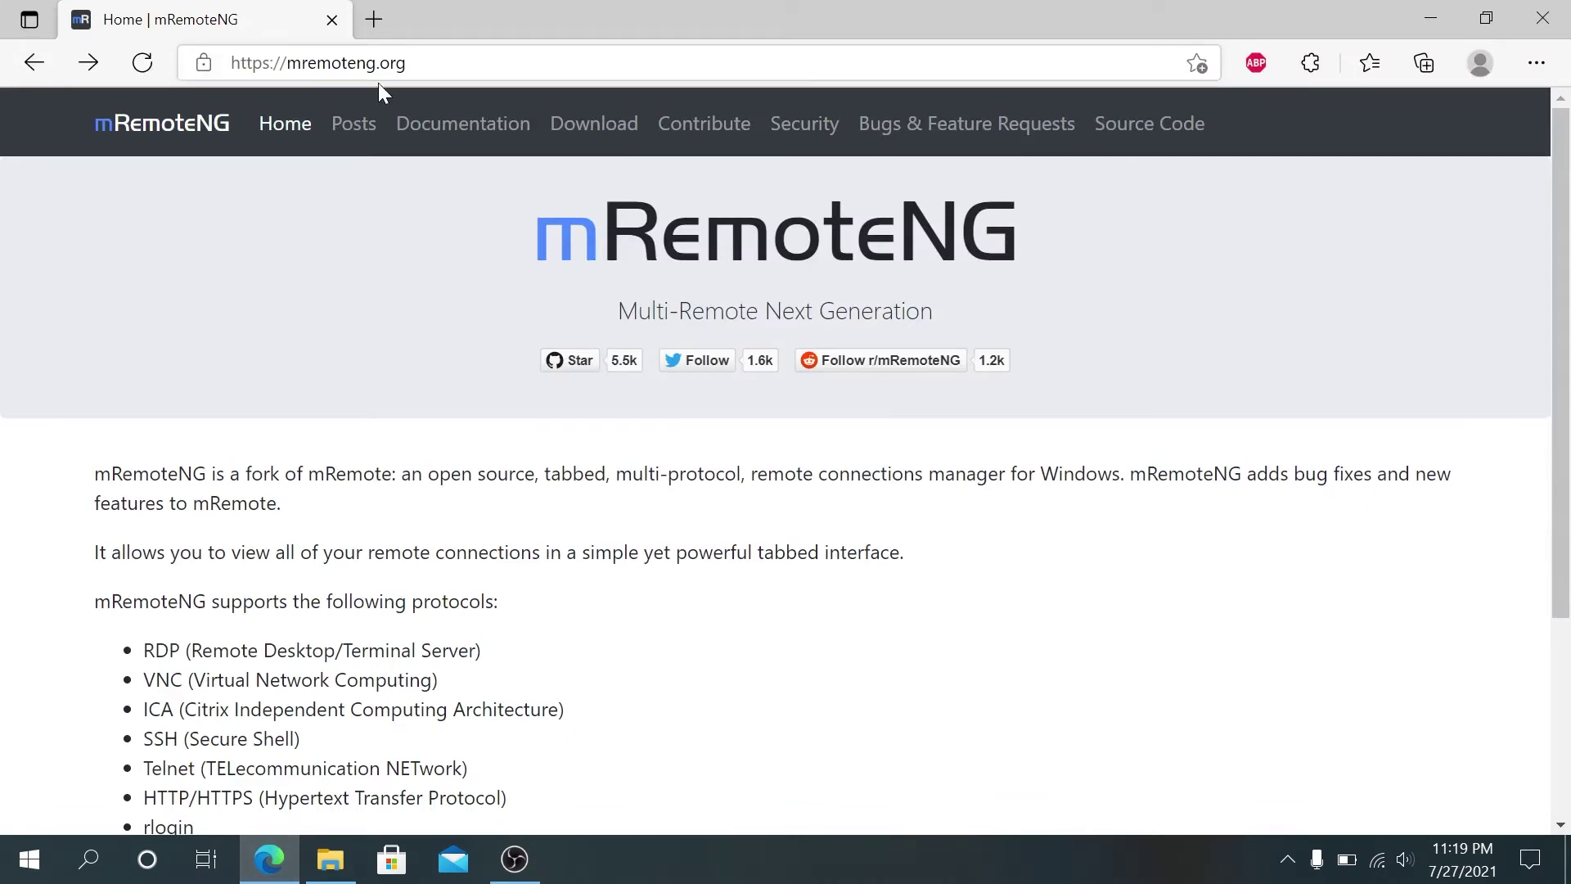
{"action": "left_click", "coordinate": [626, 139]}
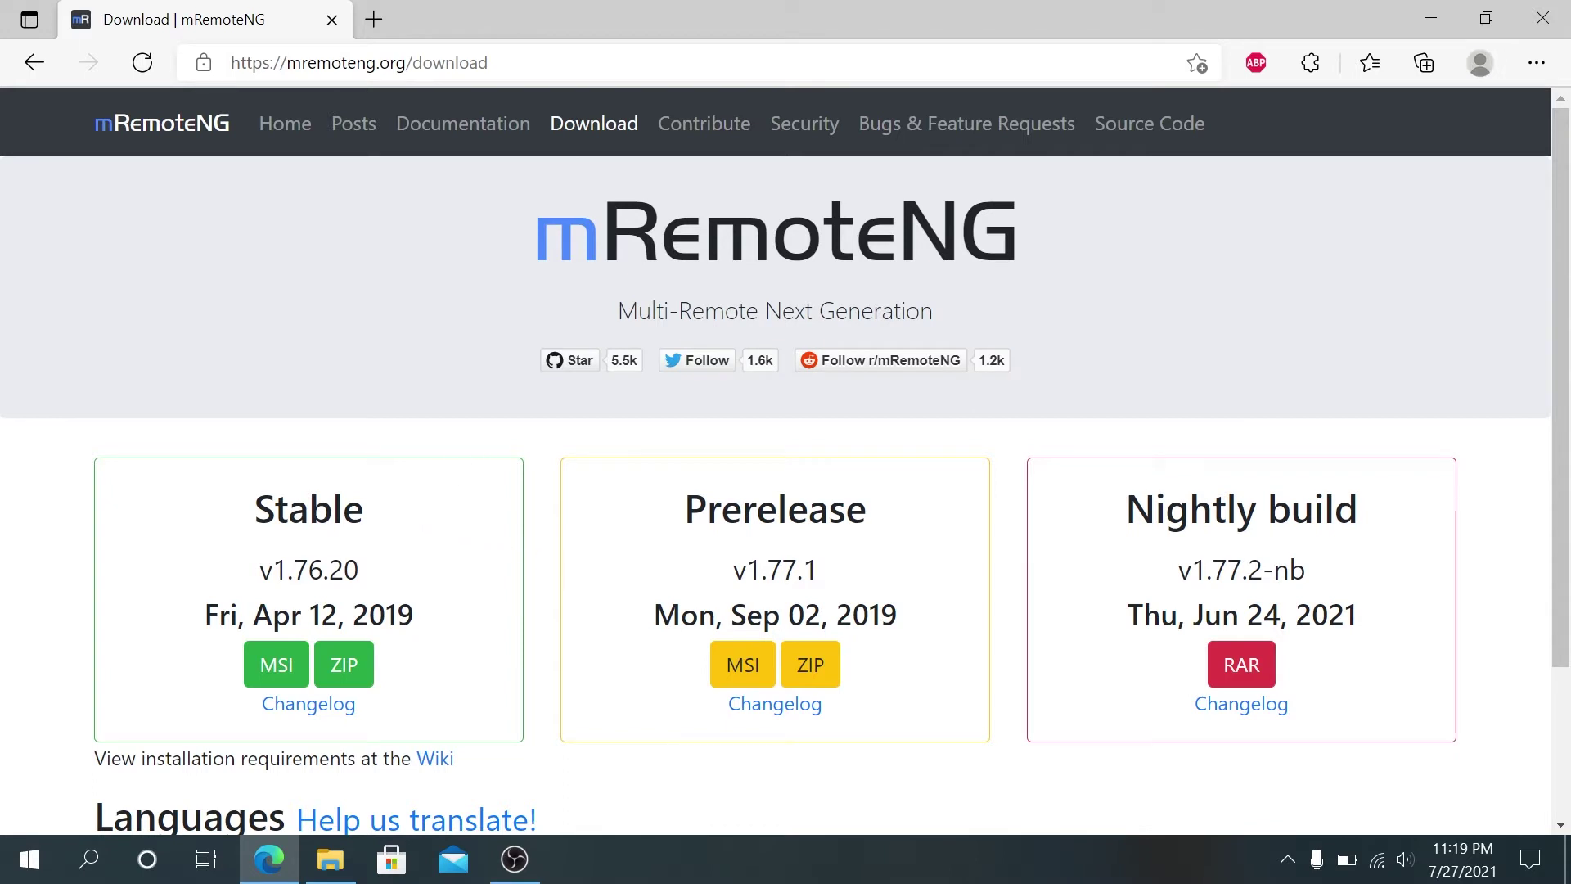
{"action": "left_click", "coordinate": [293, 668]}
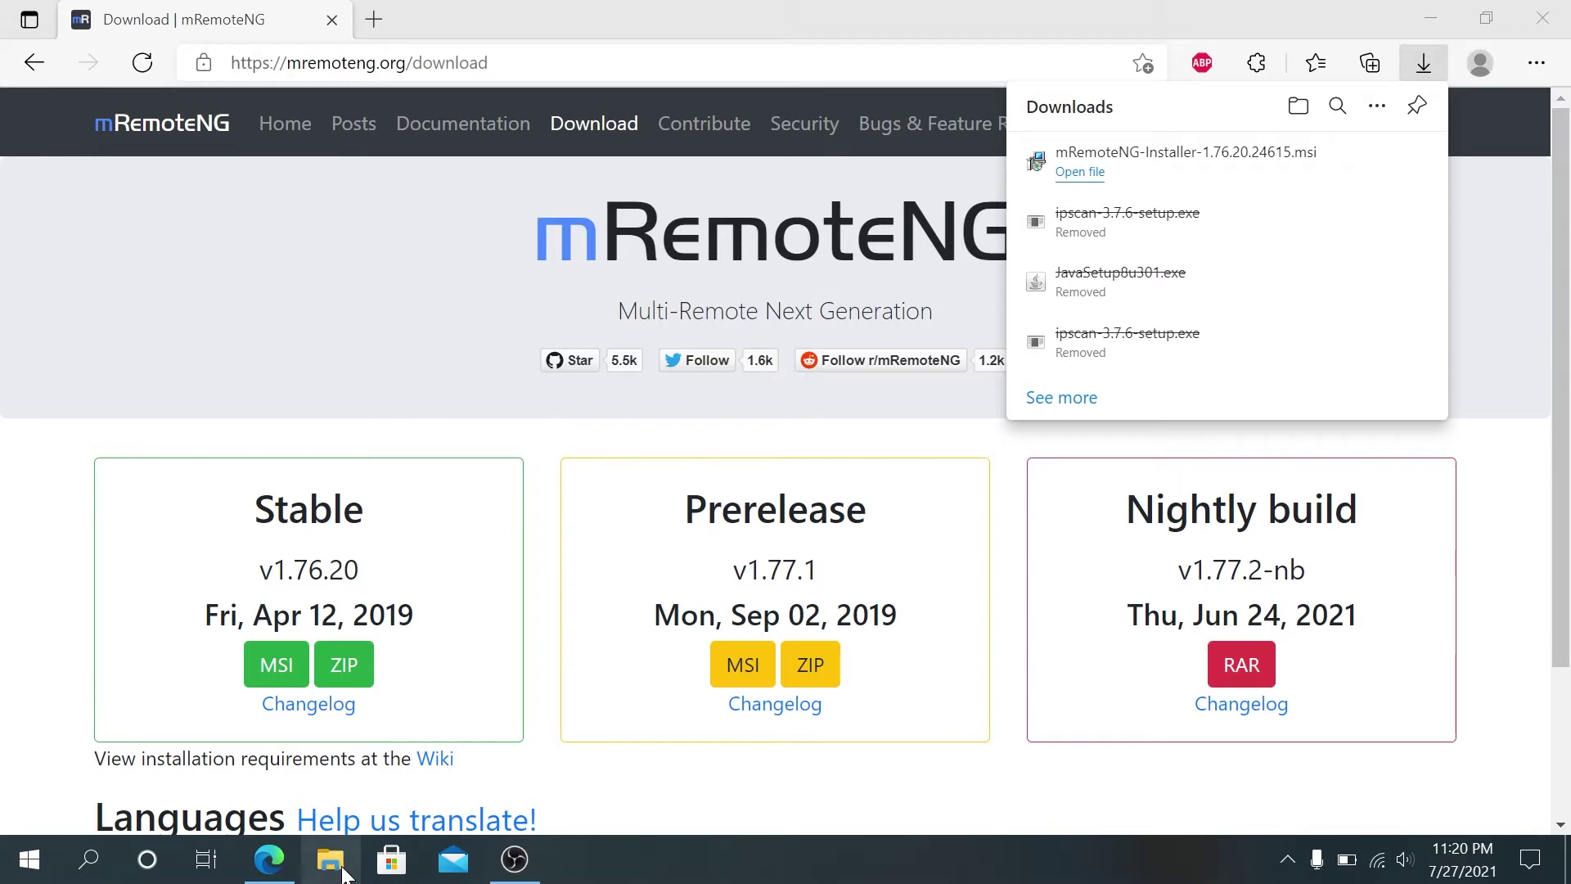
Step: Show the Downloads folder in File Explorer, where mRemoteNG-Installer-1.76.20.24615.msi is located
{"action": "left_click", "coordinate": [331, 859]}
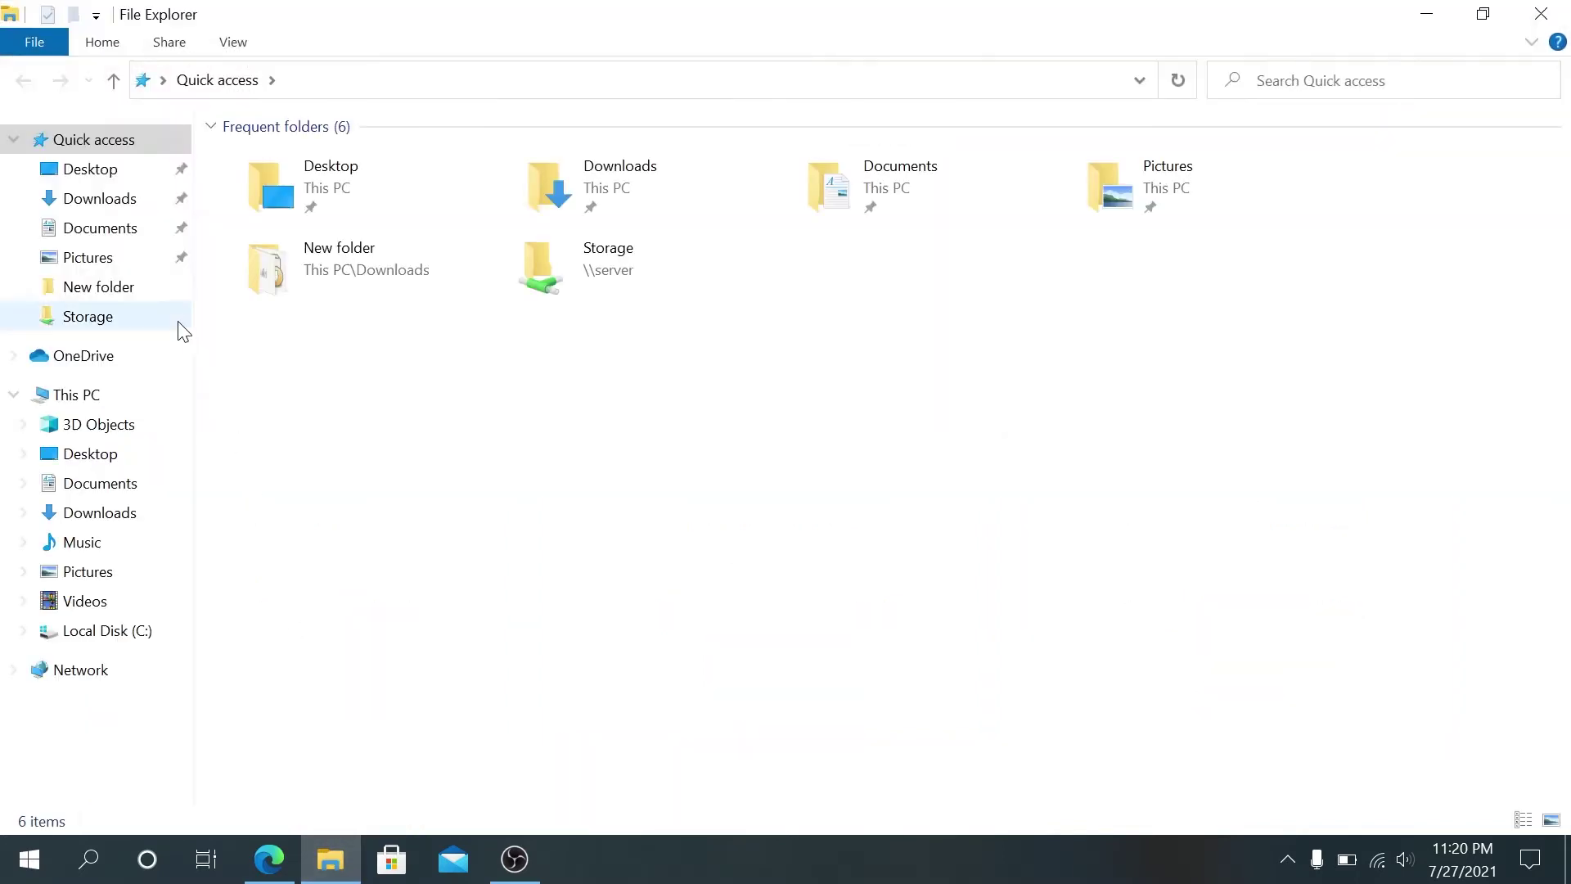
{"action": "left_click", "coordinate": [103, 205]}
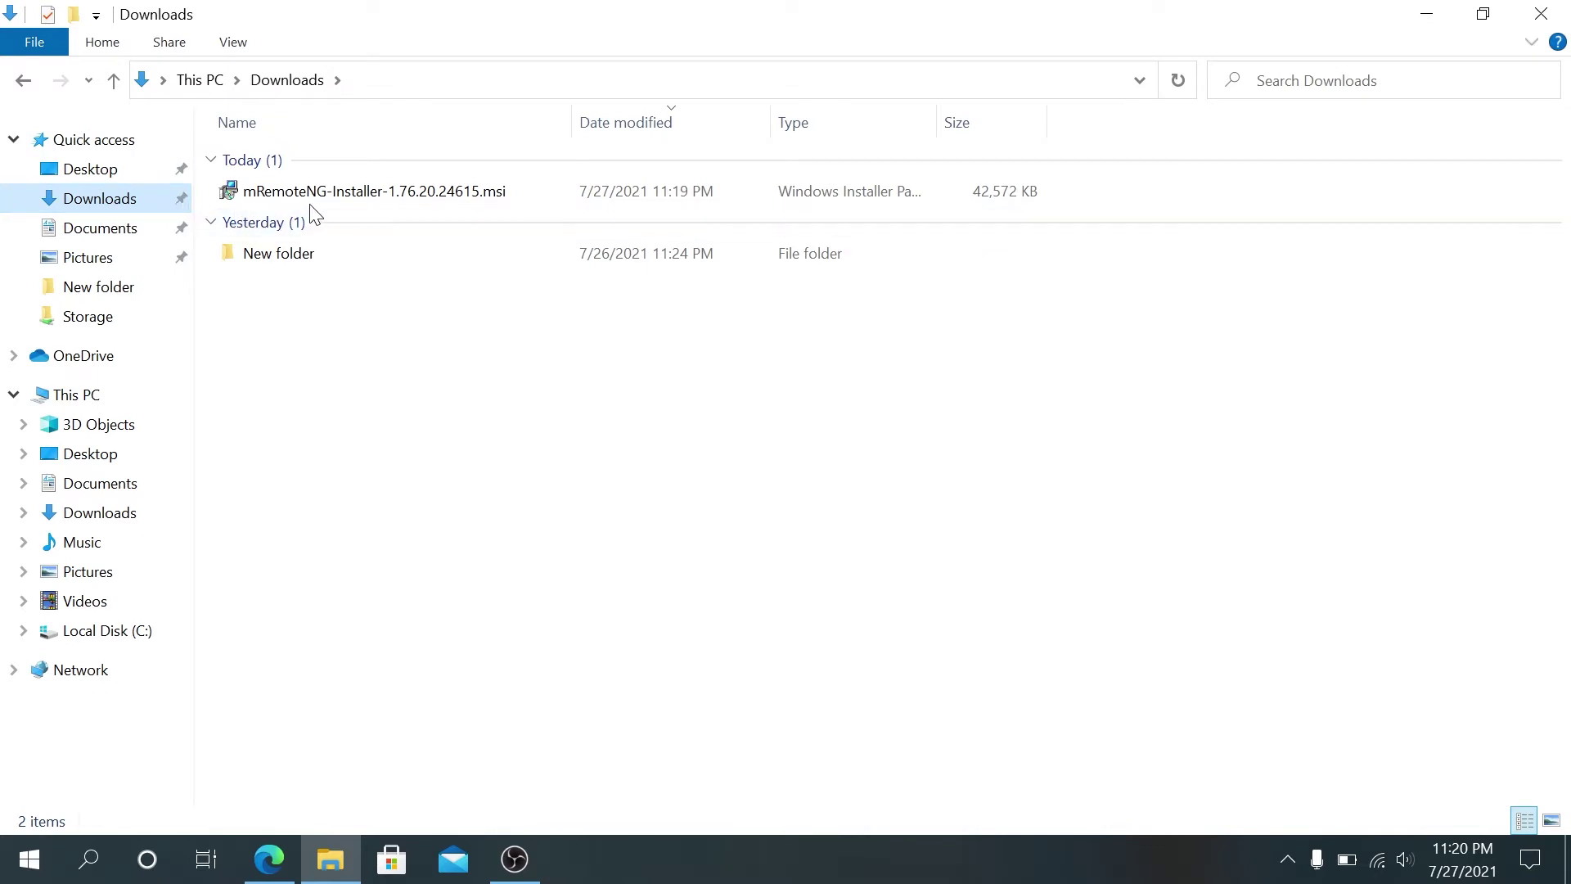
{"action": "mouse_move", "coordinate": [291, 199]}
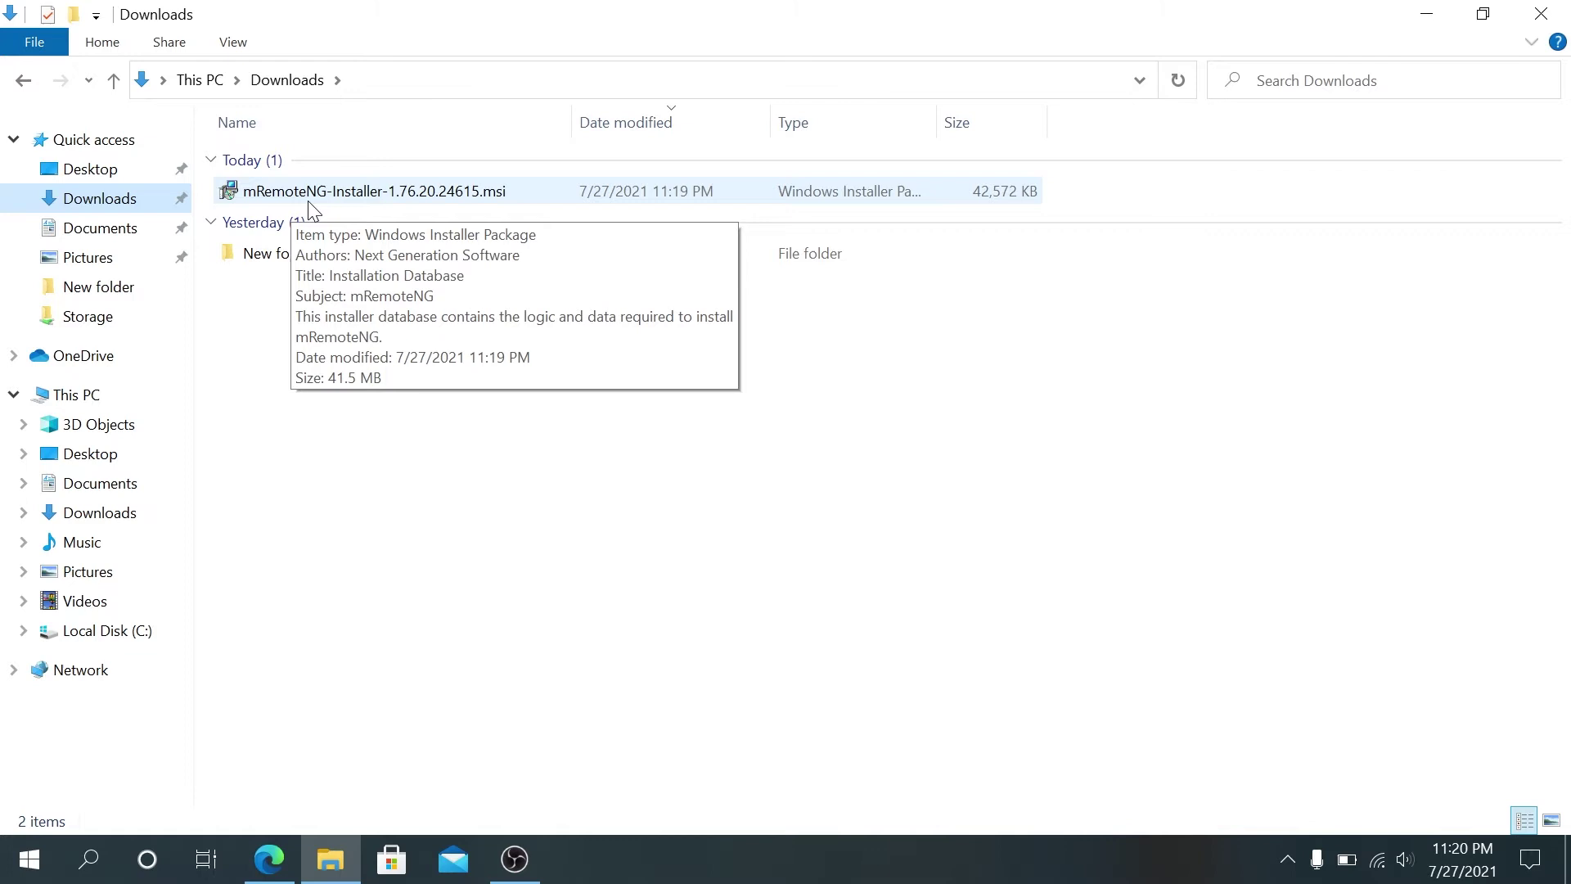
Step: Run the 1.76.20 MSI, accept the GPL licence, install, and finish with Launch mRemoteNG Now ticked
{"action": "double_click", "coordinate": [312, 201]}
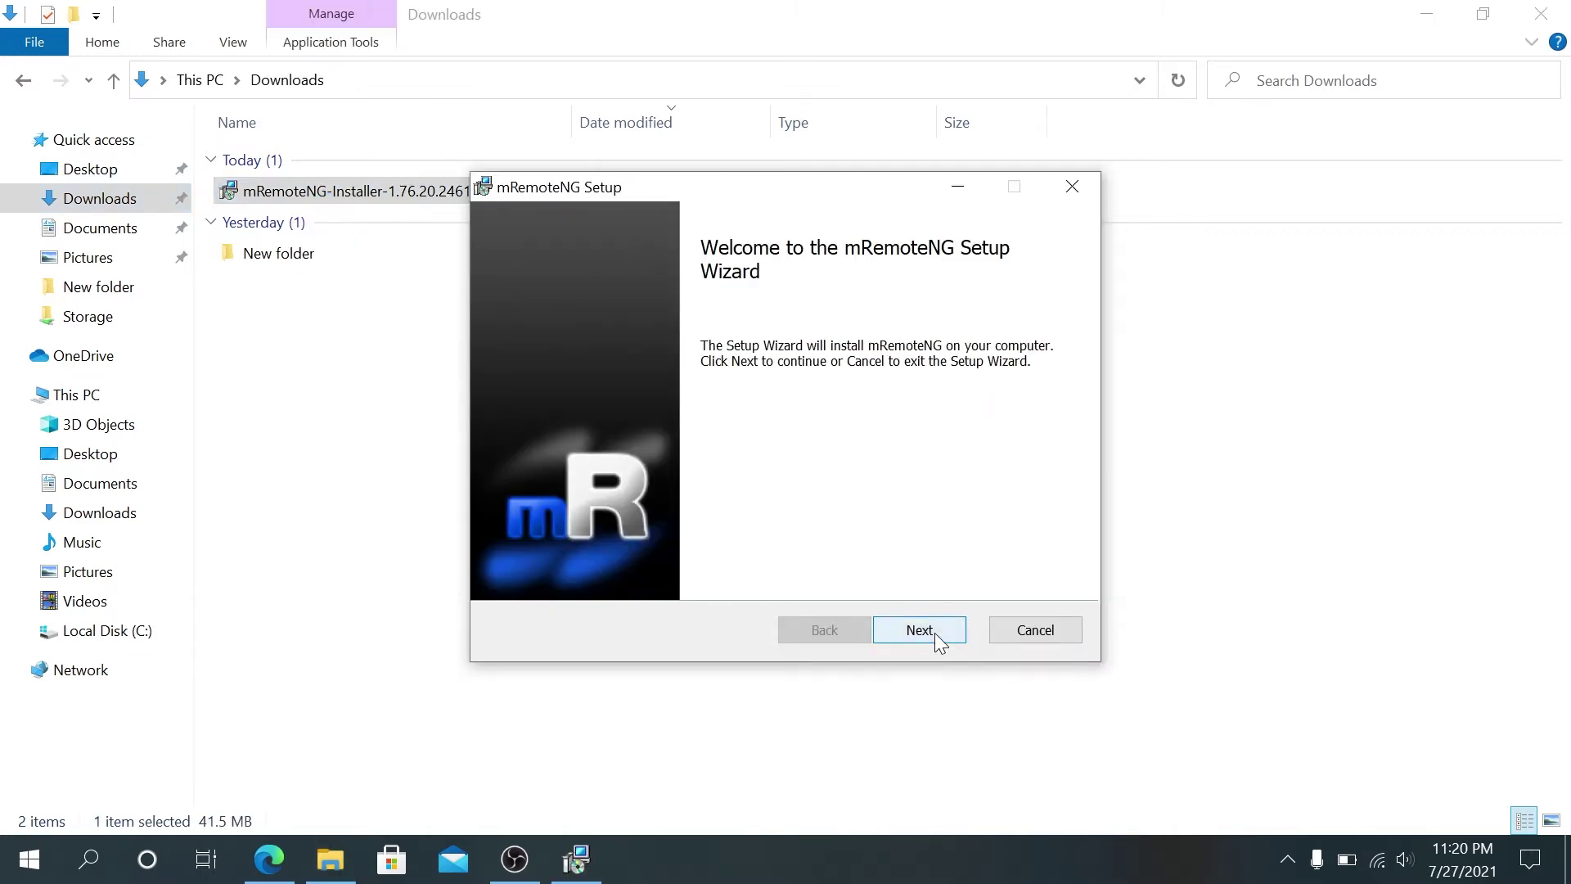
{"action": "left_click", "coordinate": [935, 632]}
{"action": "left_click", "coordinate": [767, 572]}
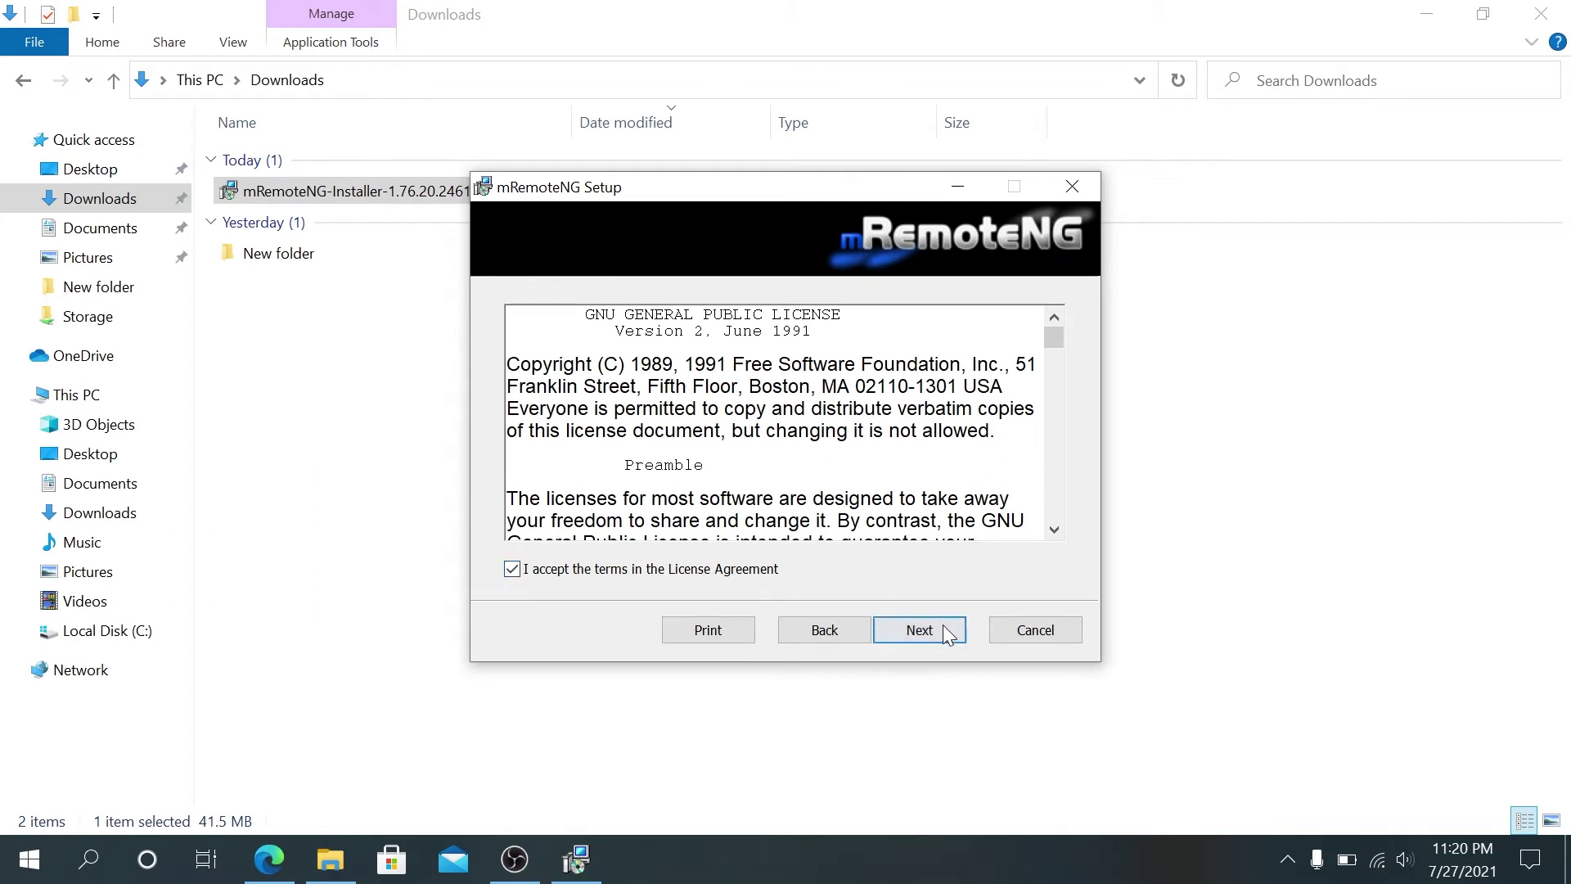
{"action": "left_click", "coordinate": [941, 630]}
{"action": "left_click", "coordinate": [940, 631]}
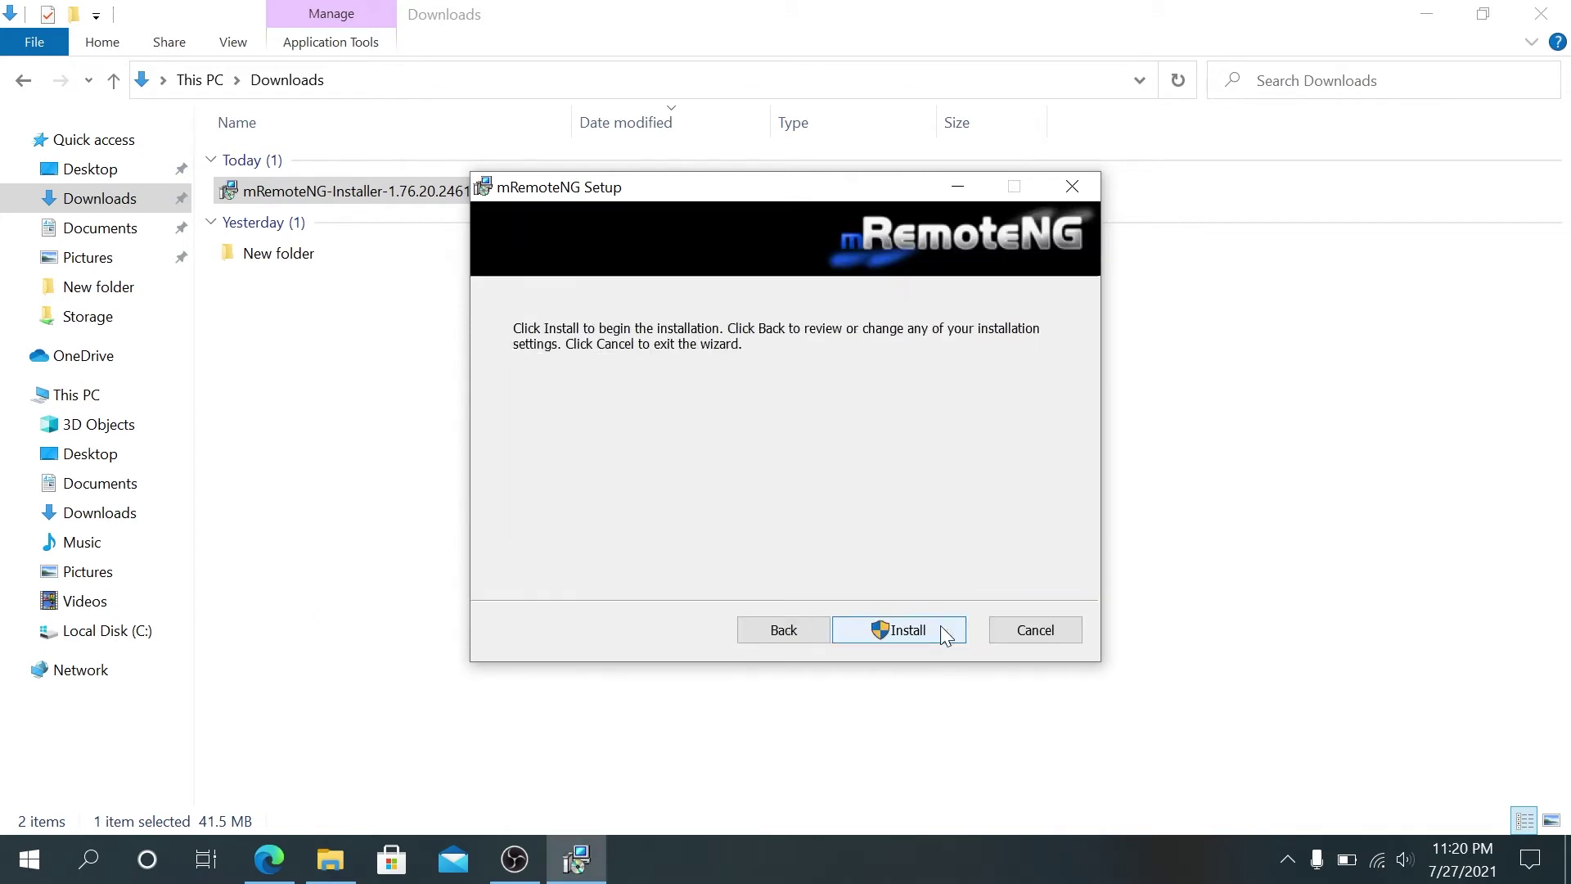
{"action": "left_click", "coordinate": [940, 631]}
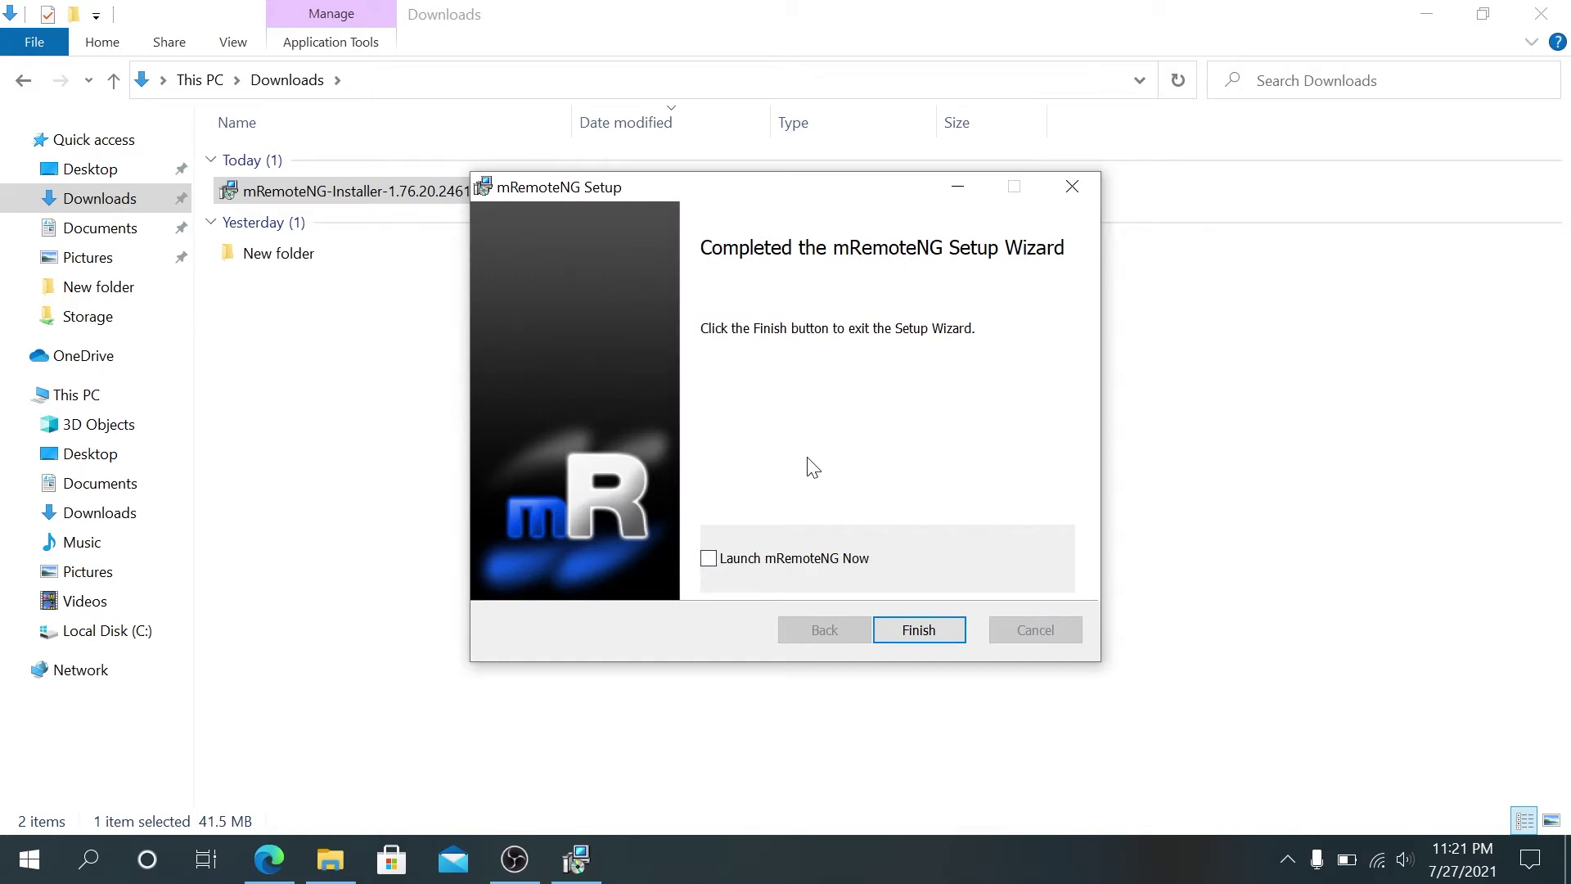
{"action": "left_click", "coordinate": [708, 559]}
{"action": "left_click", "coordinate": [920, 632]}
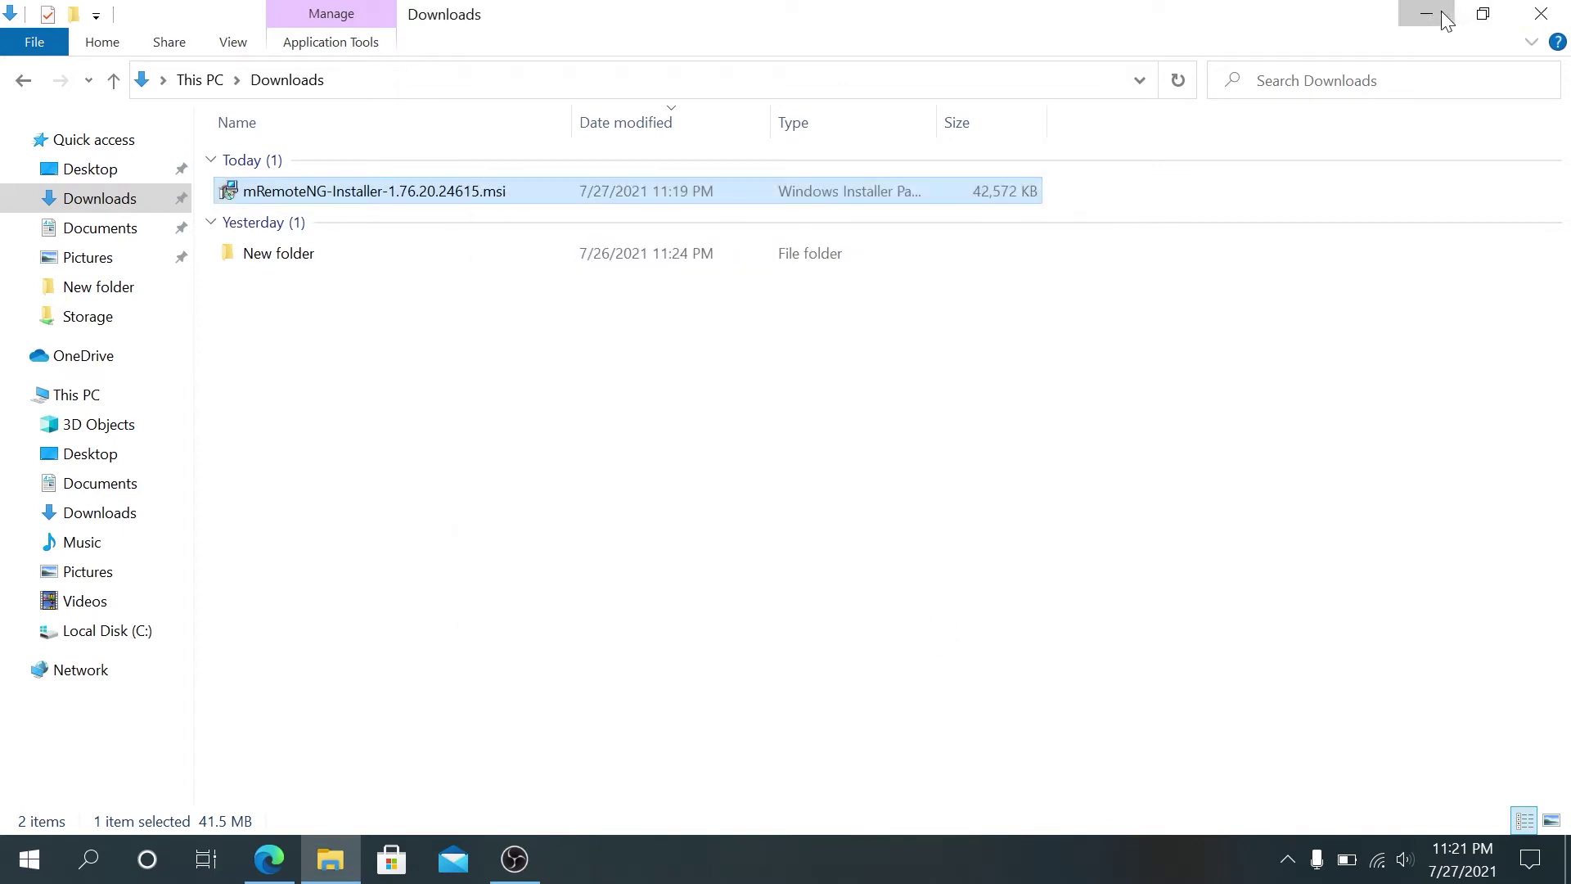
Step: Minimize Explorer and Edge, choose Ask me again later on the update prompt, and maximize mRemoteNG
{"action": "left_click", "coordinate": [1428, 14]}
{"action": "left_click", "coordinate": [1435, 23]}
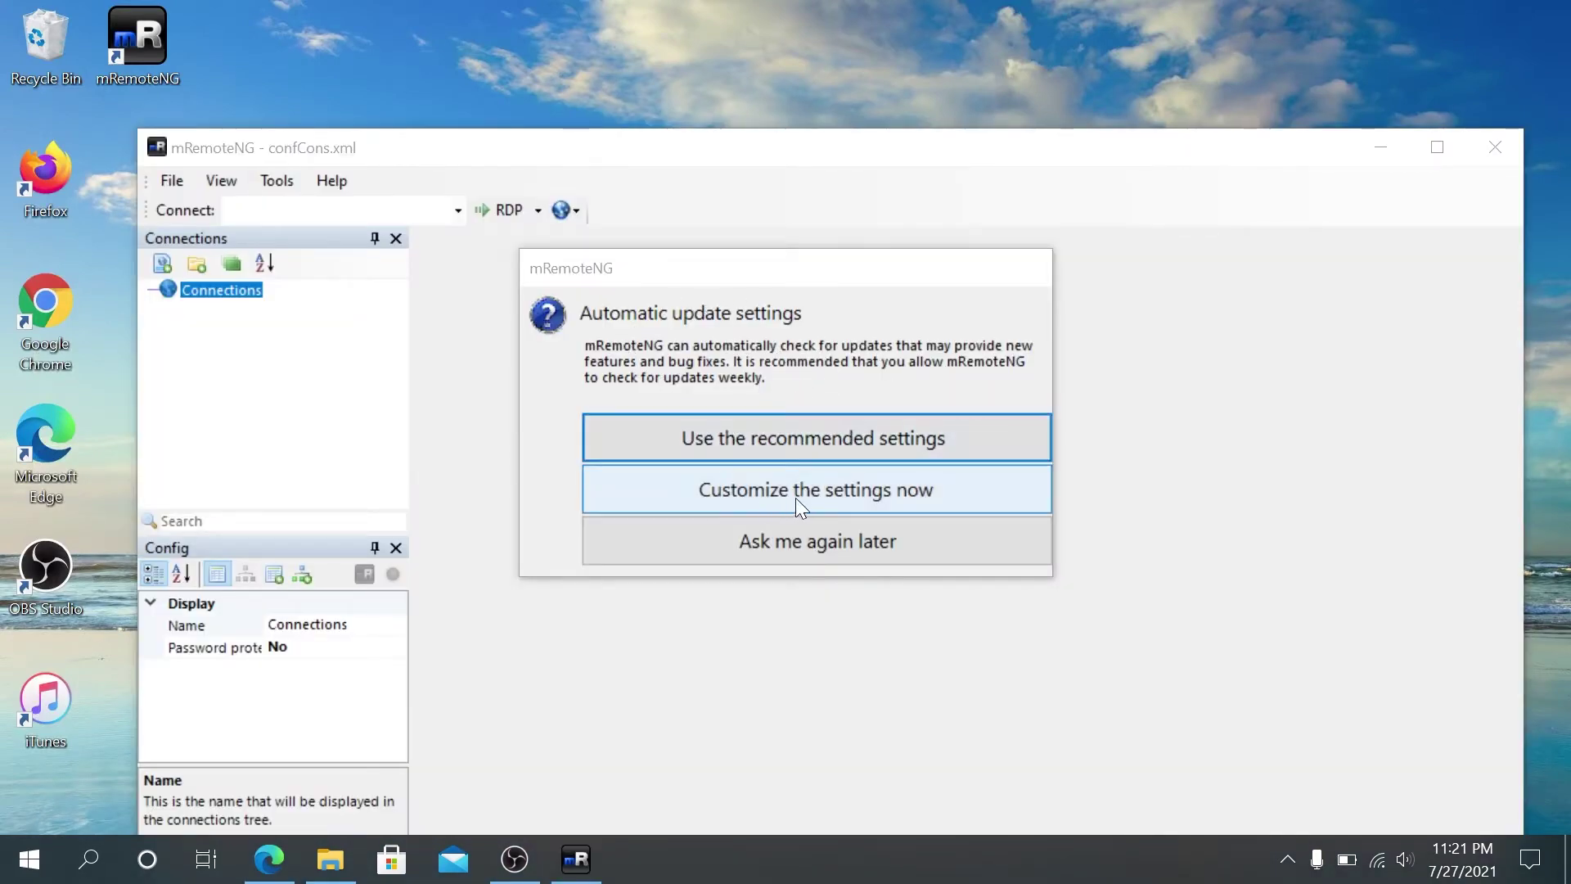
{"action": "left_click", "coordinate": [836, 546]}
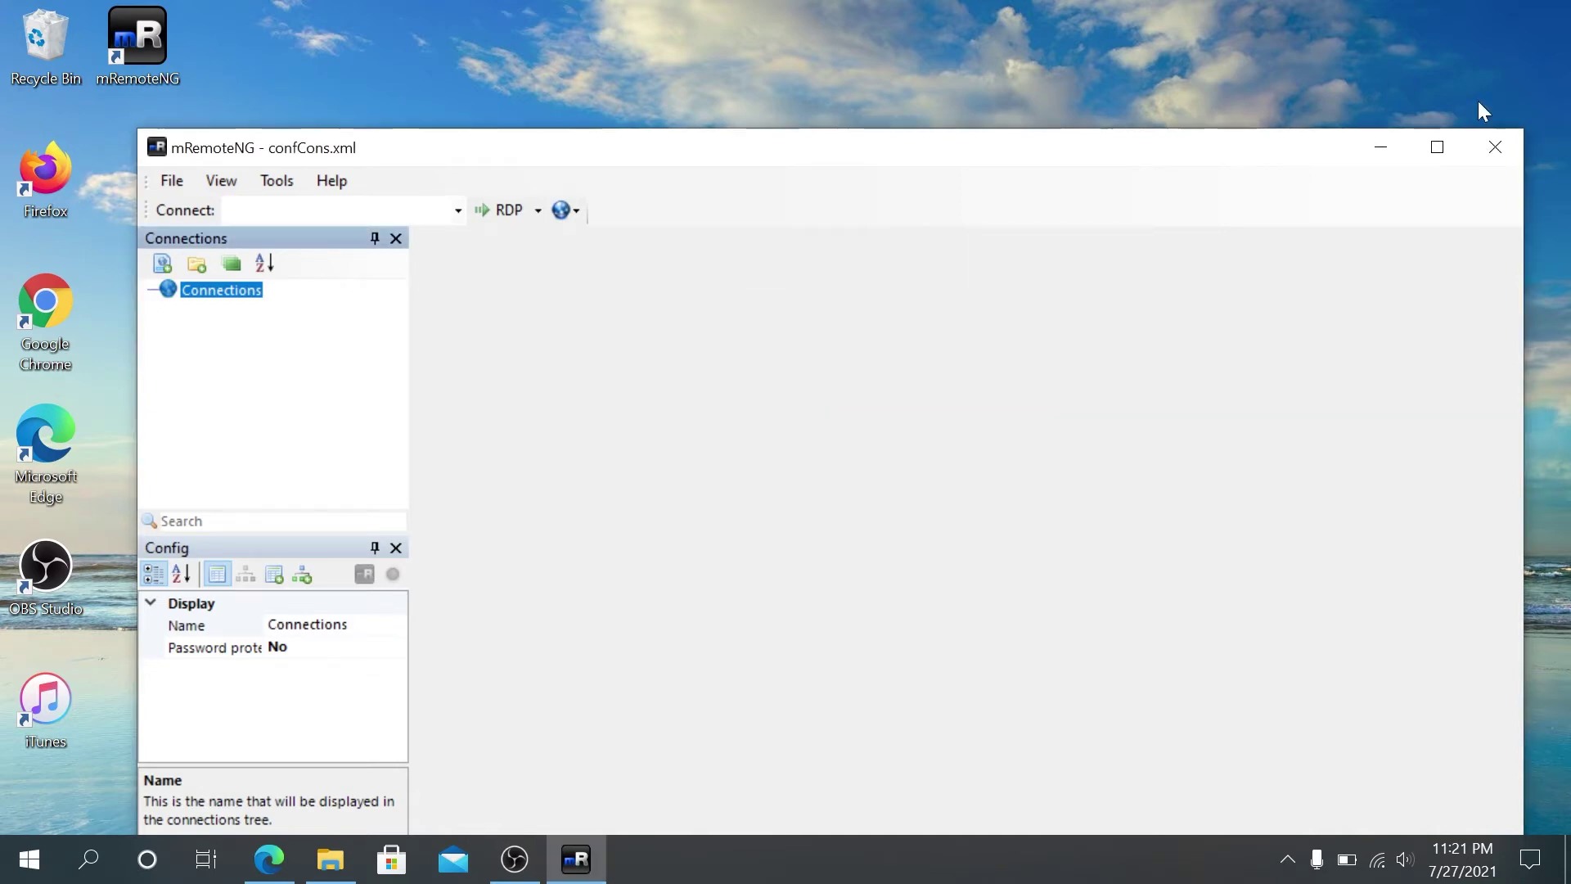
{"action": "left_click", "coordinate": [1434, 151]}
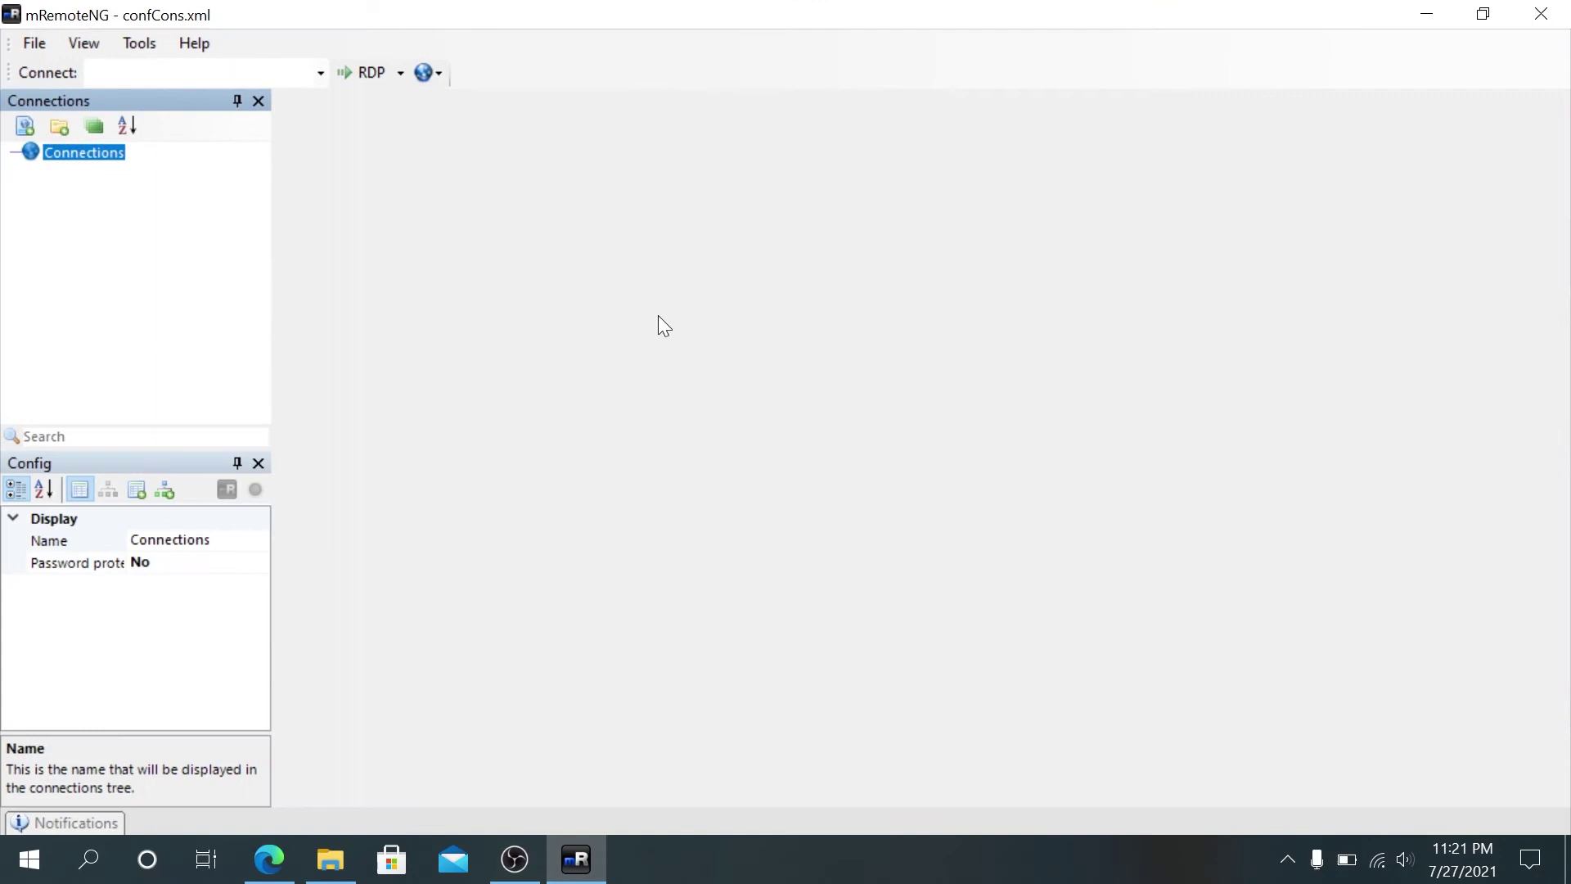
Step: Add a new connection under the Connections root named Server
{"action": "right_click", "coordinate": [74, 159]}
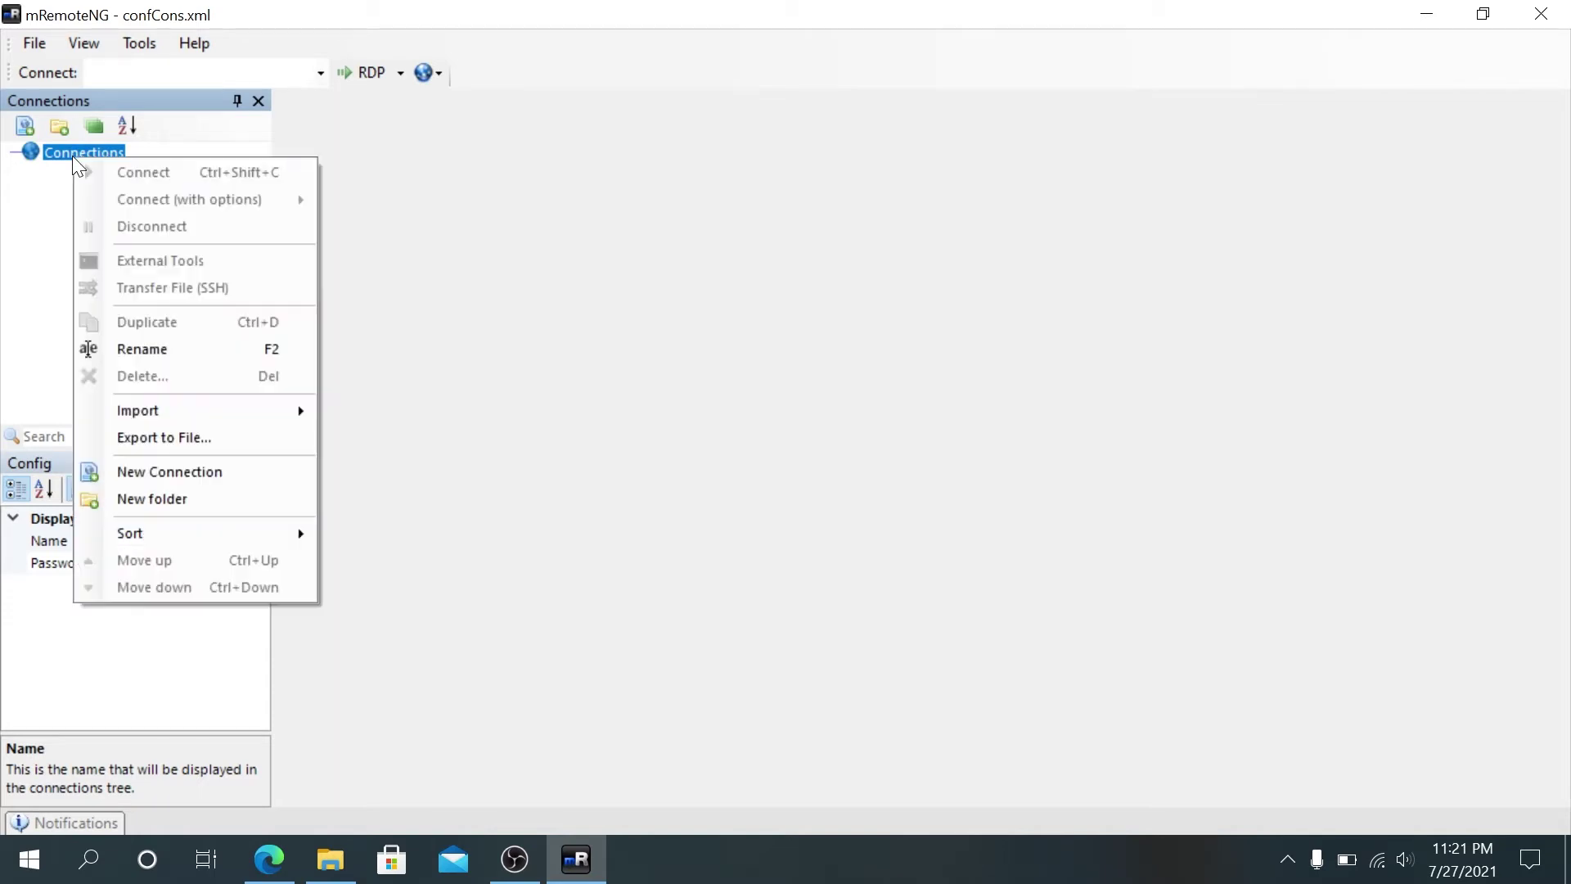
{"action": "left_click", "coordinate": [145, 472]}
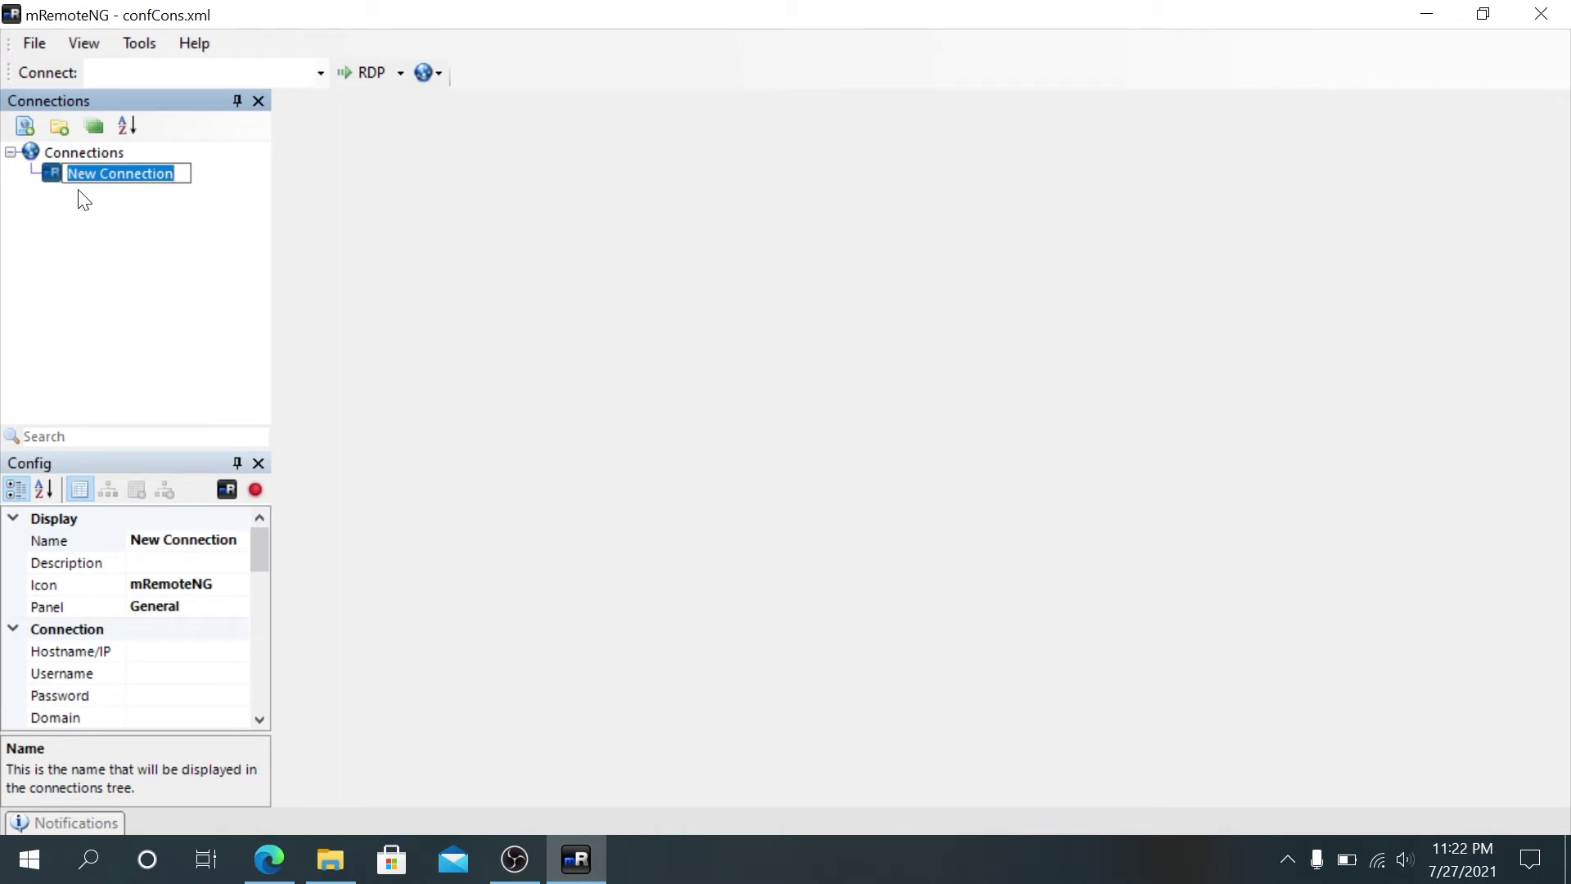
{"action": "type", "text": "Server"}
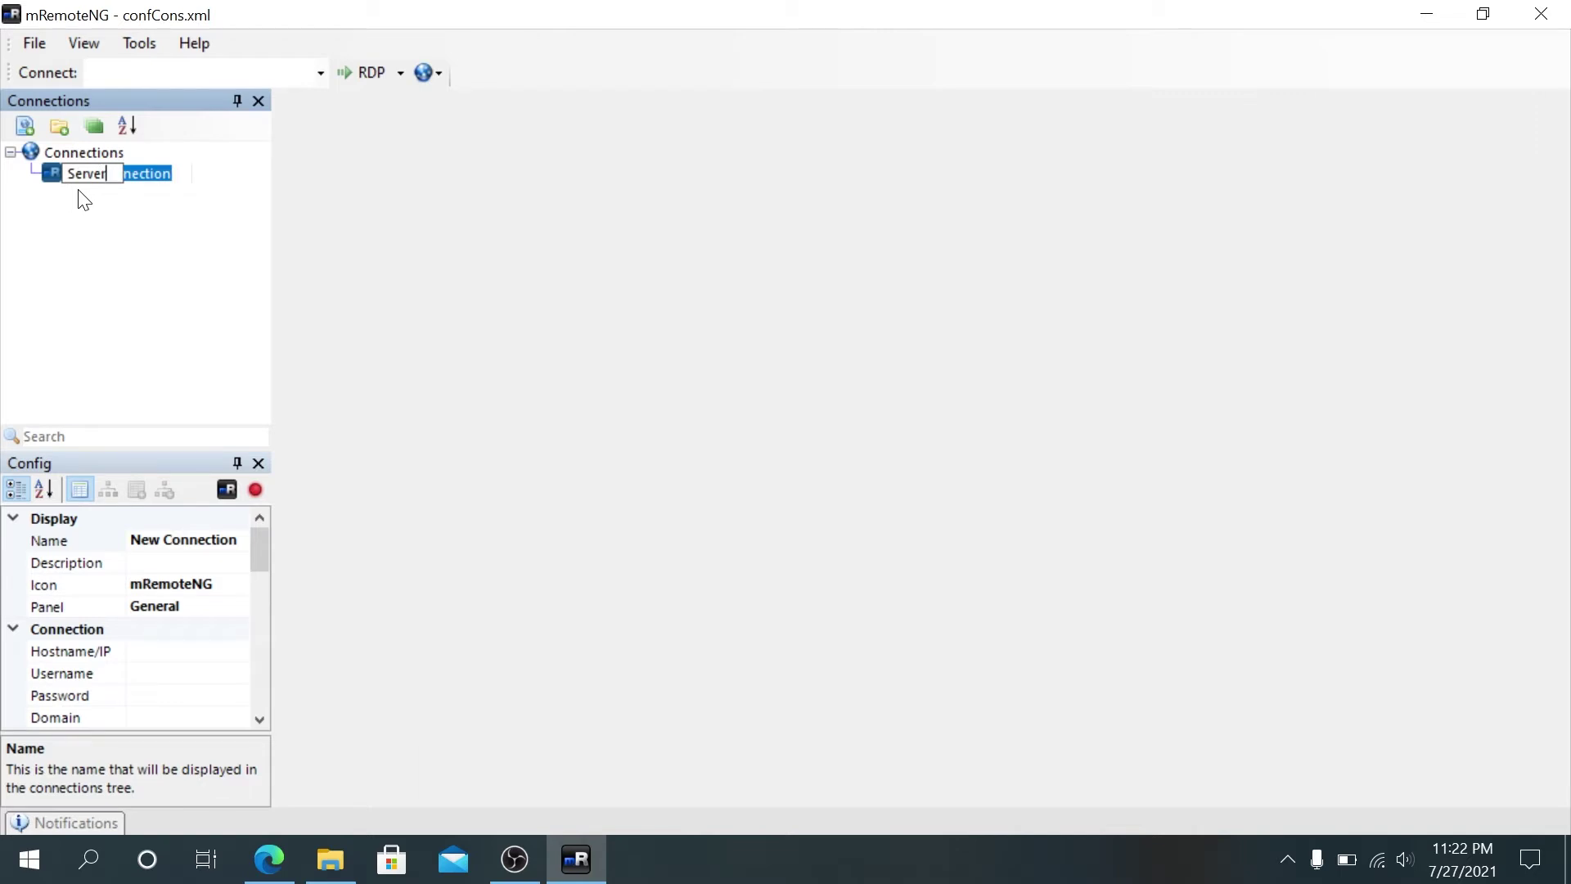
{"action": "key", "text": "Return"}
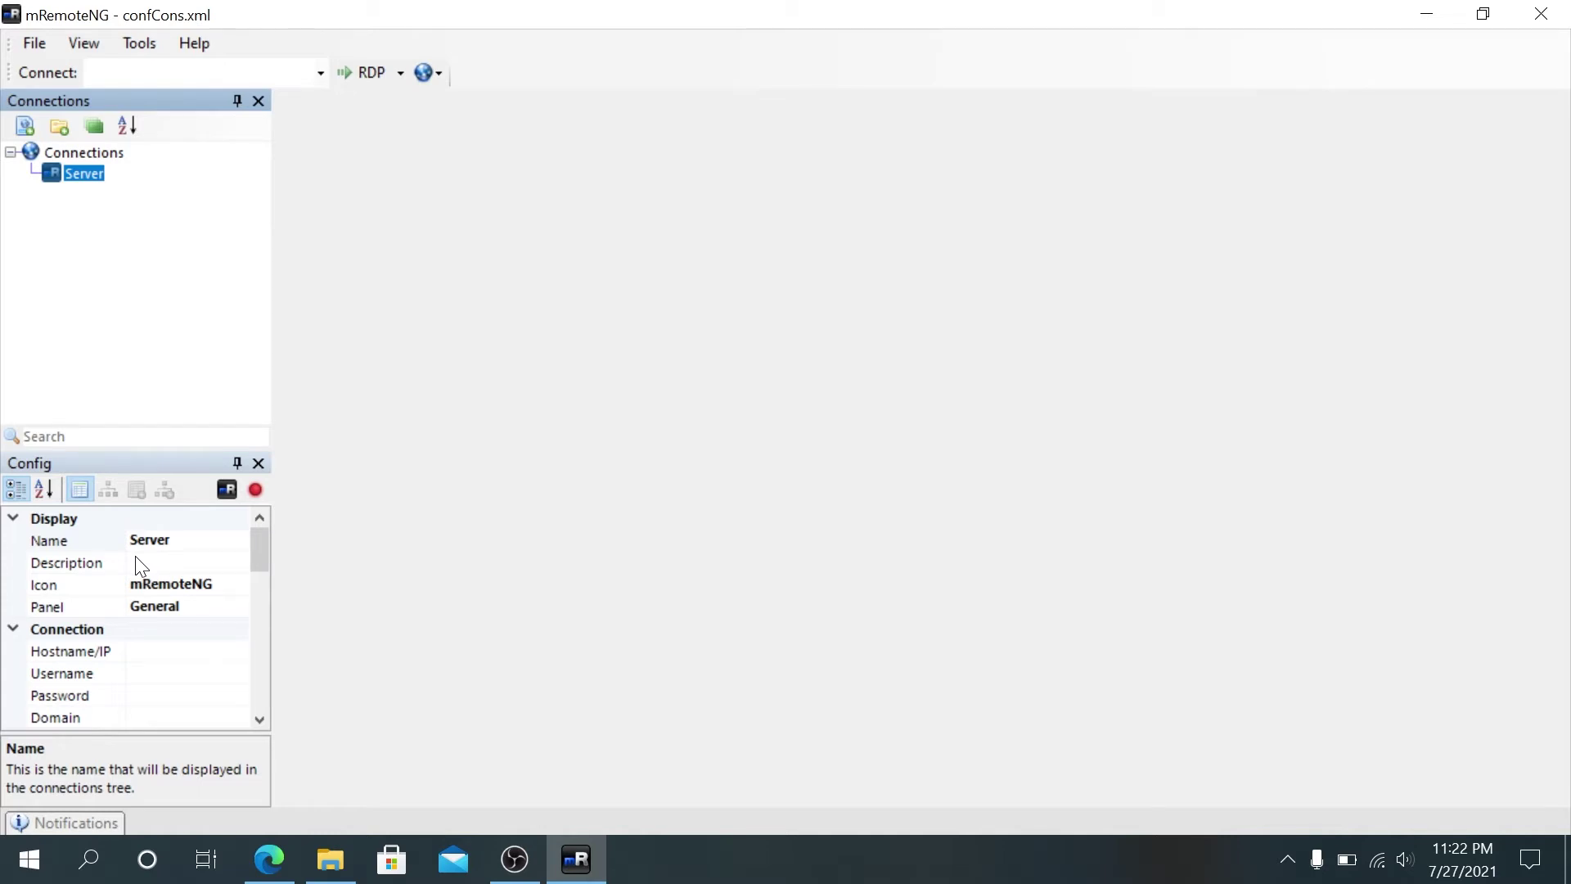
Step: Set the Server connection's Icon property to File Server
{"action": "left_click", "coordinate": [236, 589]}
{"action": "left_click", "coordinate": [238, 586]}
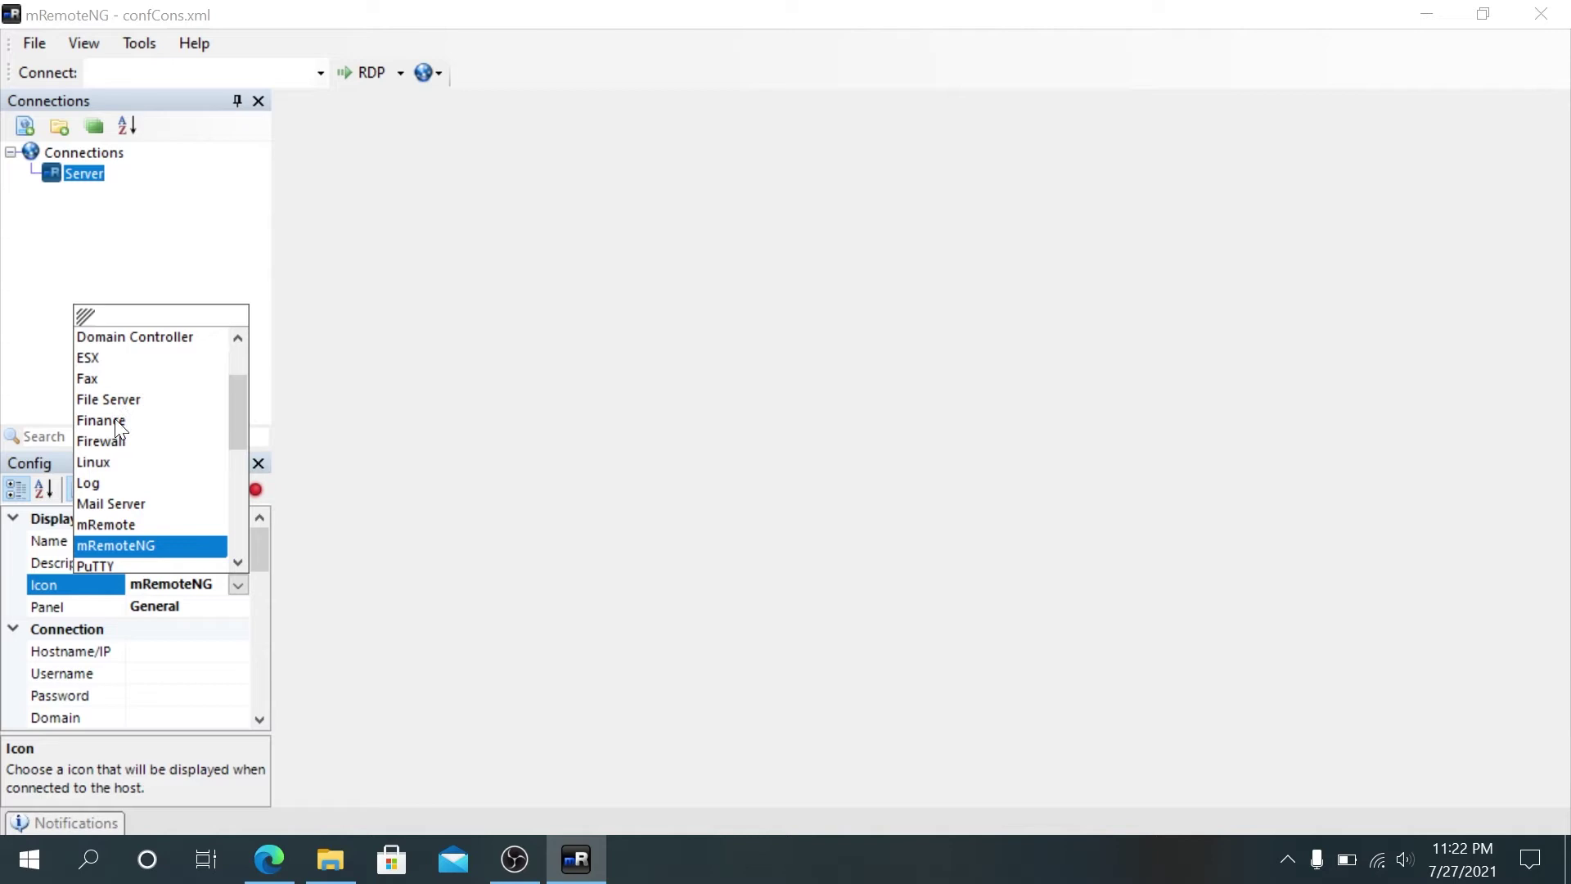
{"action": "left_click", "coordinate": [128, 401]}
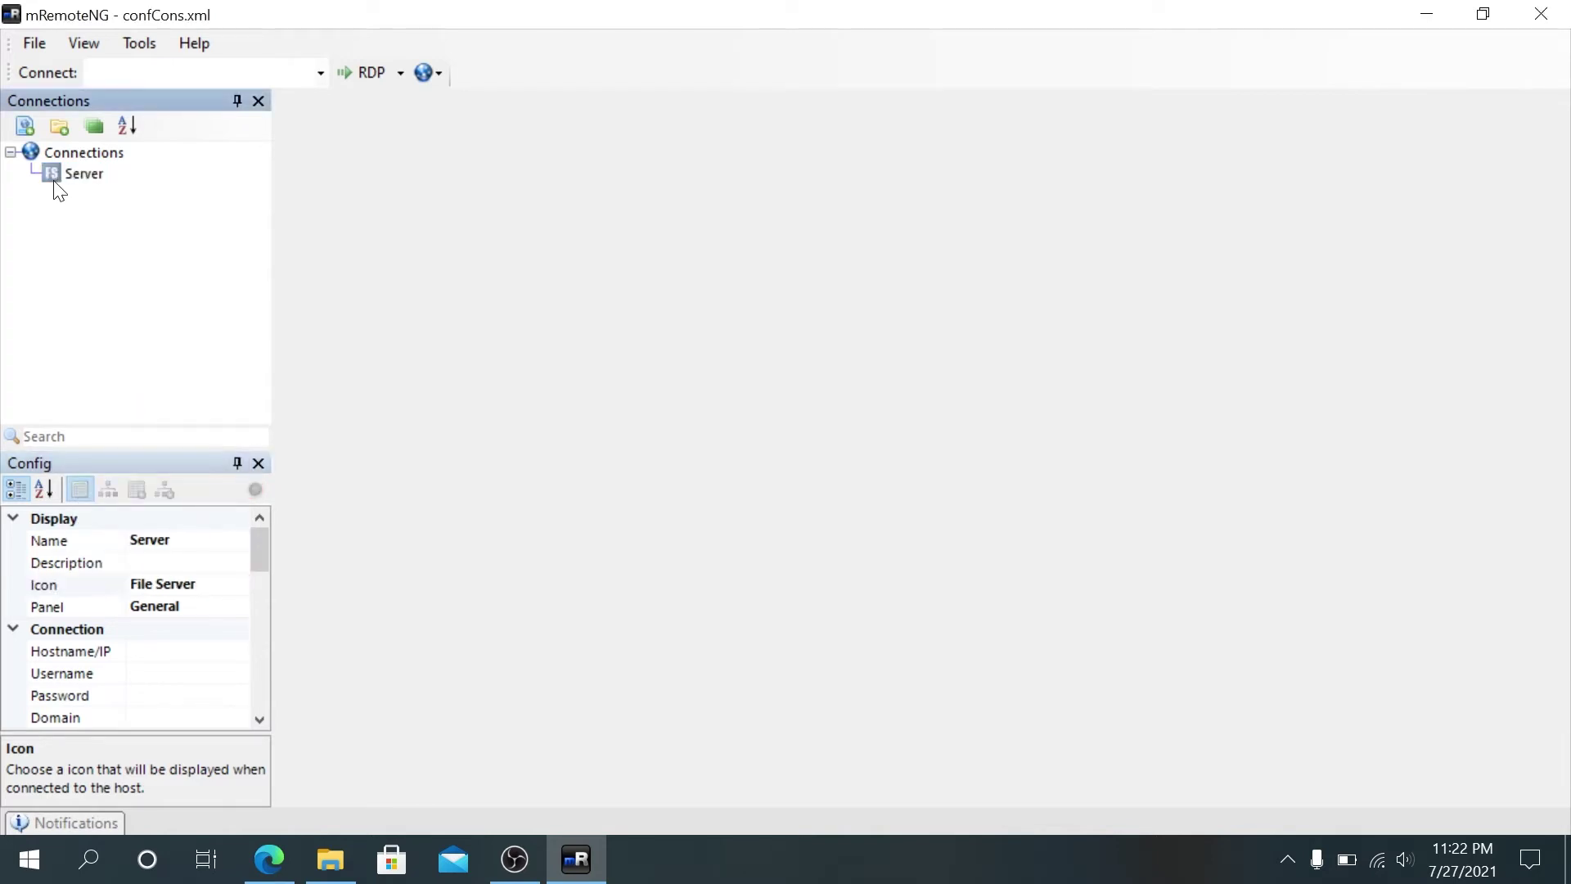
{"action": "left_click", "coordinate": [179, 607]}
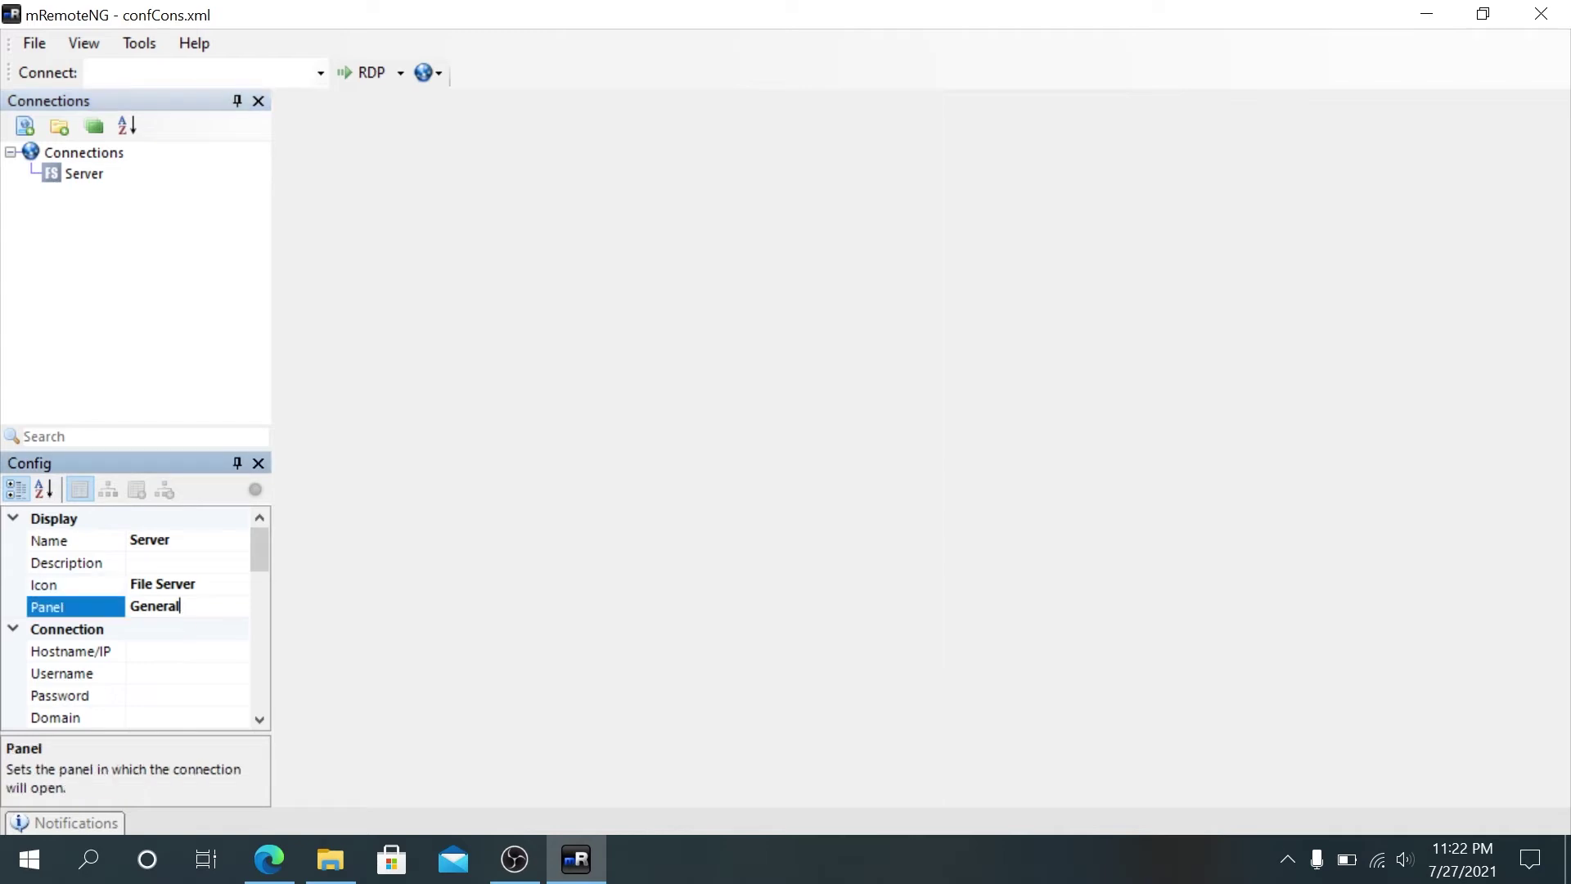
{"action": "left_click_drag", "start_coordinate": [268, 543], "coordinate": [258, 562]}
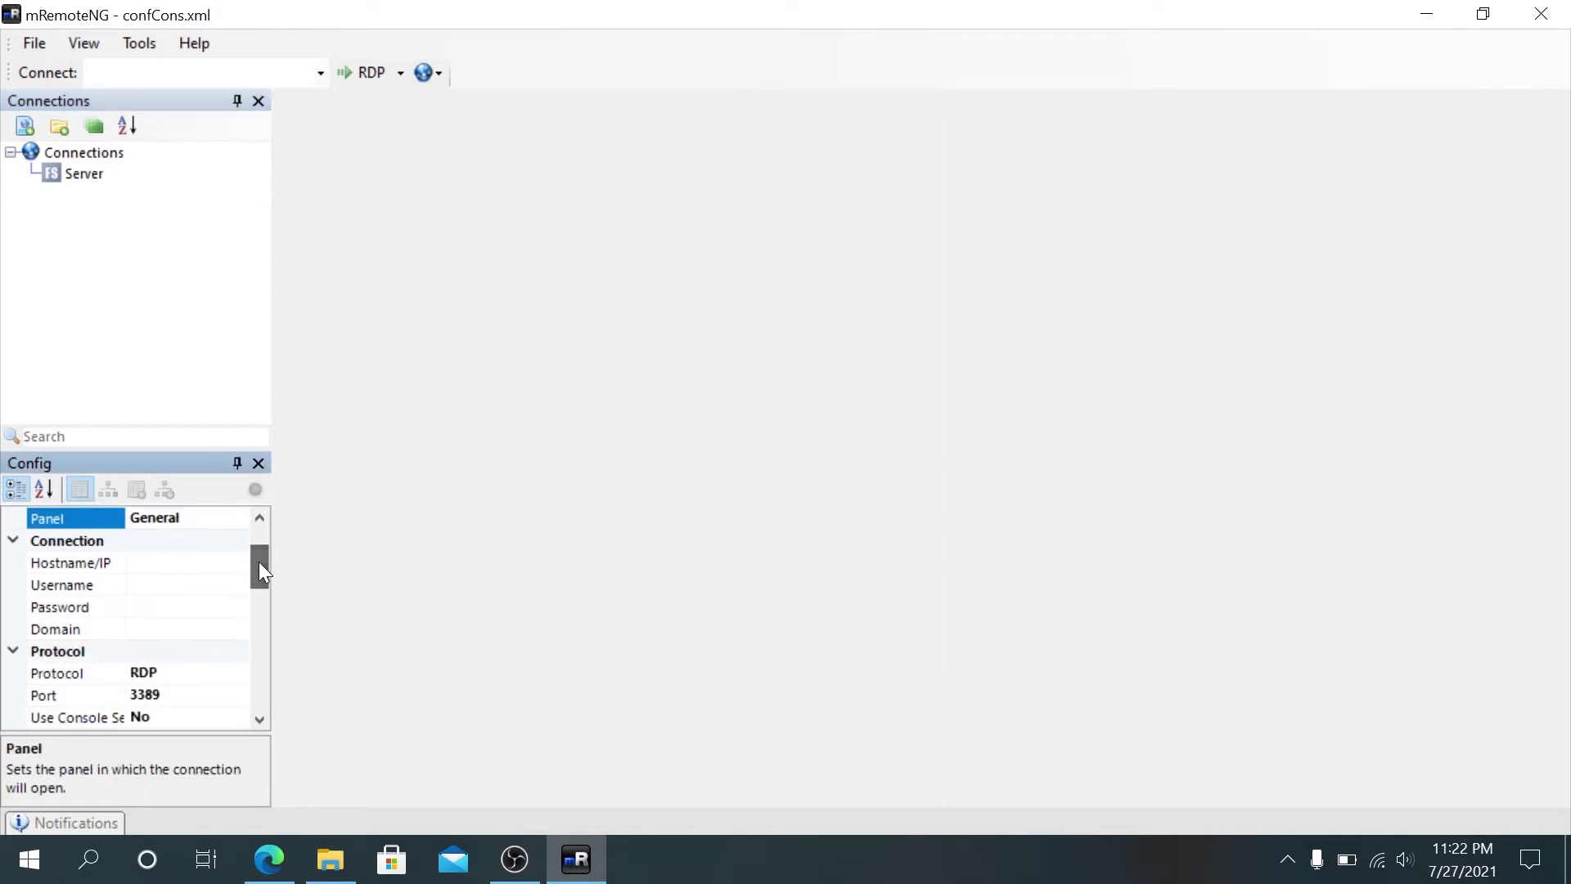
Step: Set the Server connection's hostname/IP to 192.168.1.10
{"action": "left_click", "coordinate": [130, 562]}
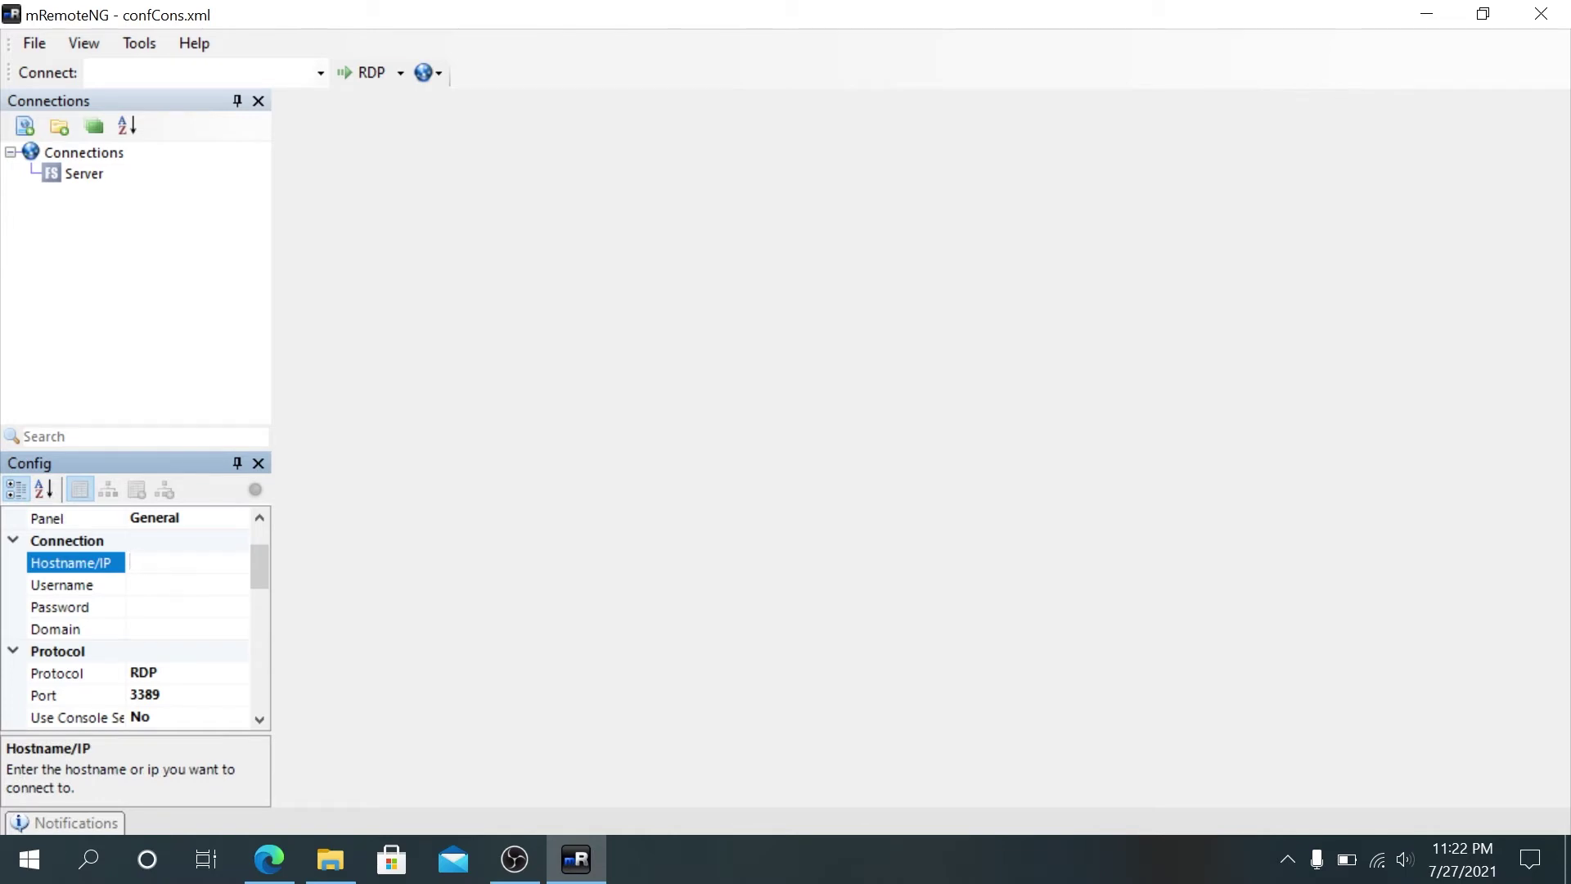
{"action": "type", "text": "192.168.1.10"}
{"action": "left_click", "coordinate": [186, 586]}
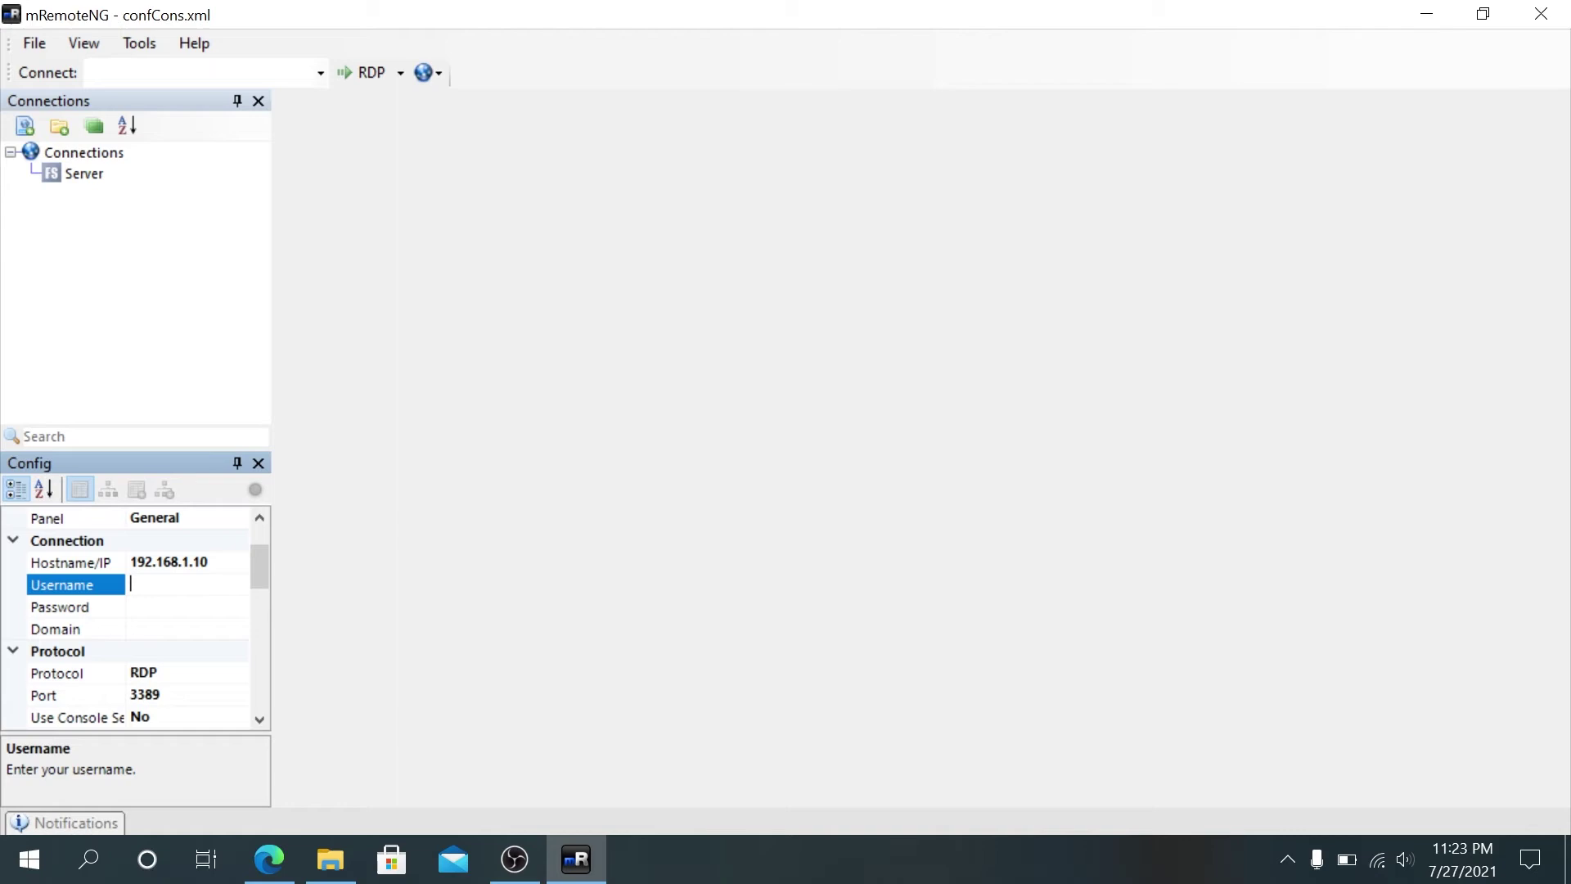
Step: Enter username administrator, the account password, and domain server for the connection
{"action": "type", "text": "administrator"}
{"action": "key", "text": "Tab"}
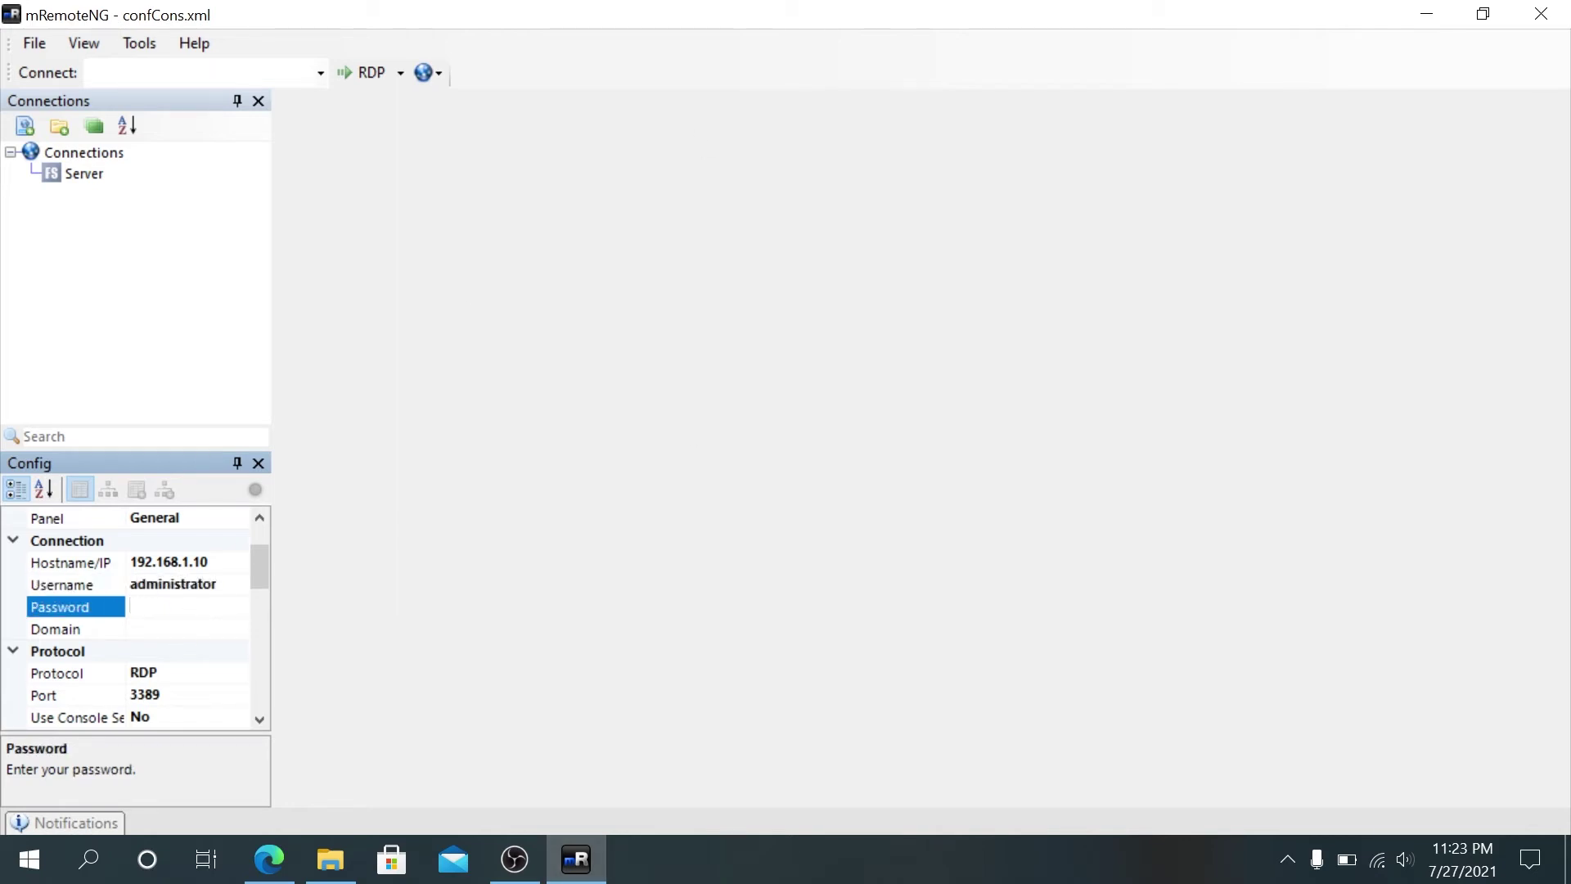
{"action": "type", "text": "*********"}
{"action": "key", "text": "Tab"}
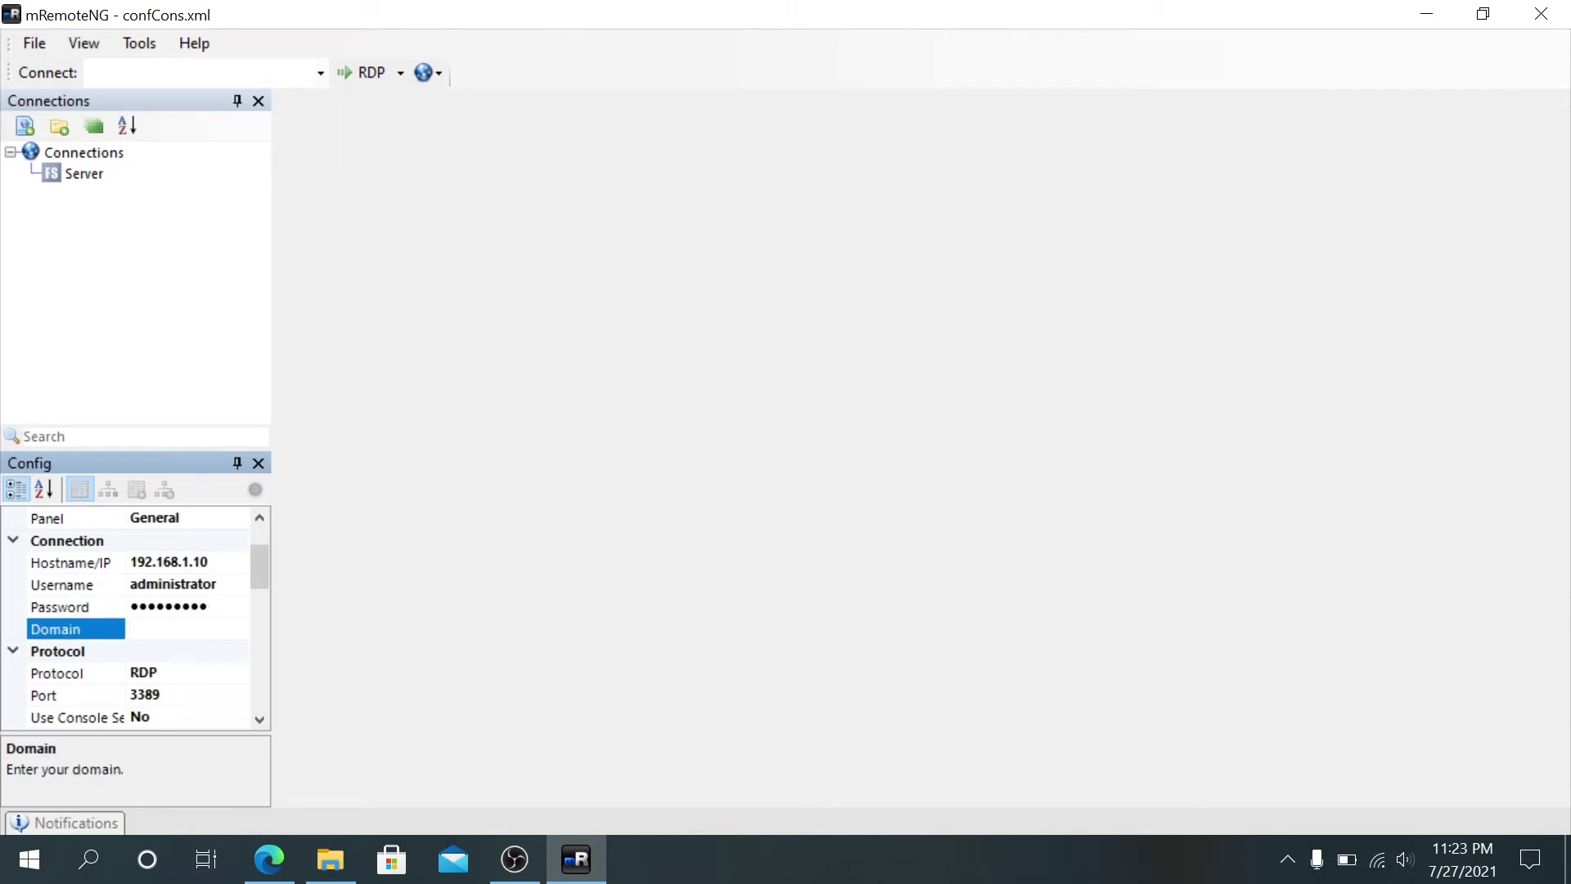
{"action": "type", "text": "server"}
{"action": "left_click_drag", "start_coordinate": [258, 560], "coordinate": [259, 581]}
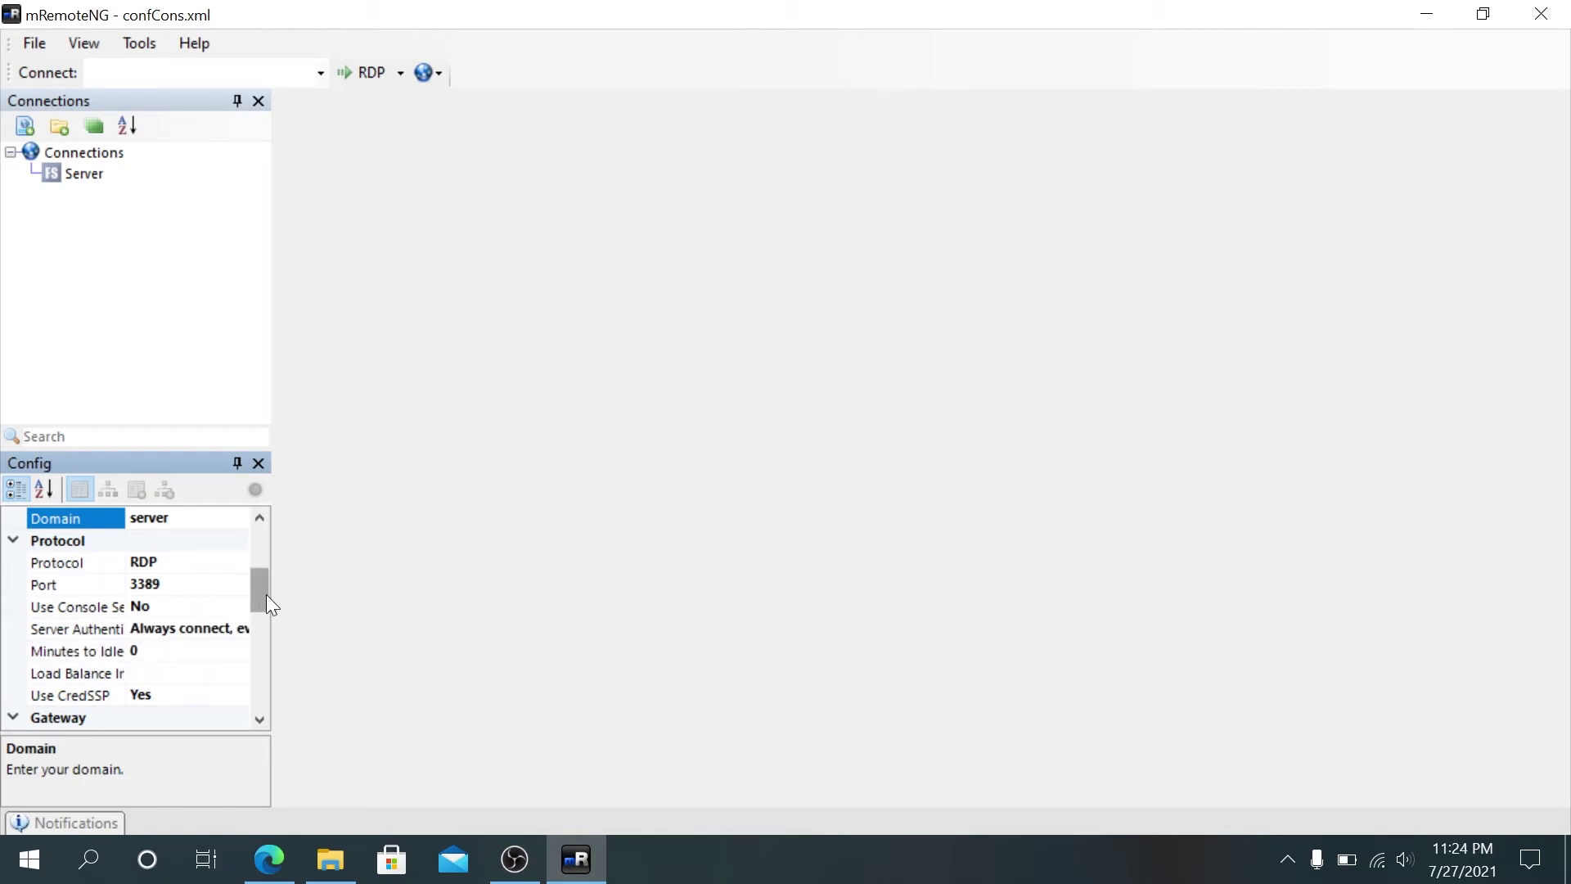
{"action": "left_click_drag", "start_coordinate": [267, 582], "coordinate": [252, 620]}
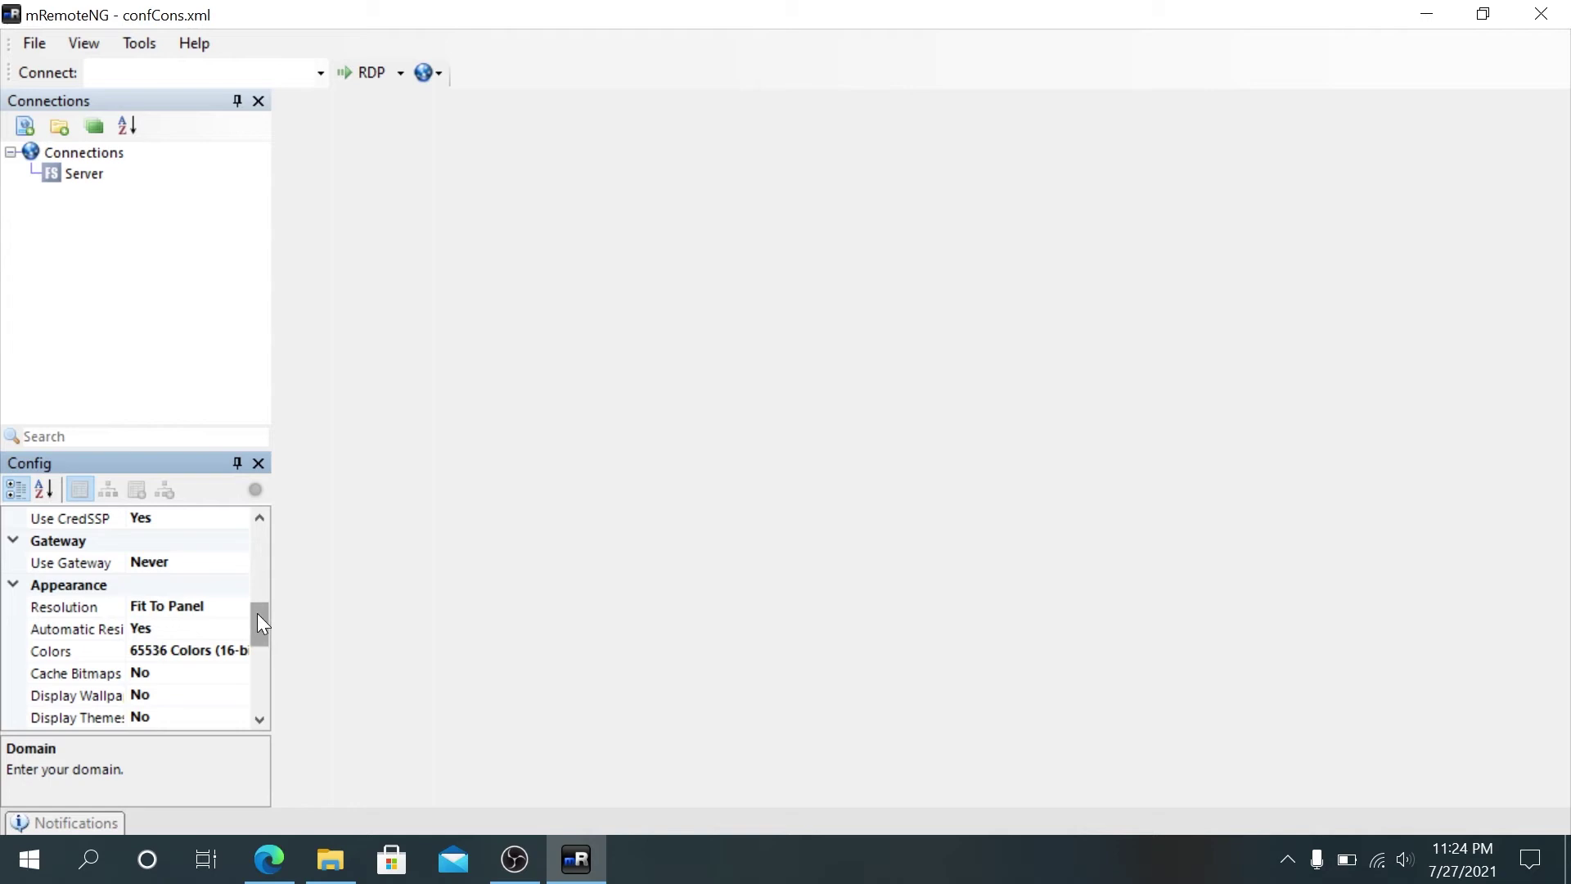
{"action": "left_click_drag", "start_coordinate": [257, 613], "coordinate": [254, 634]}
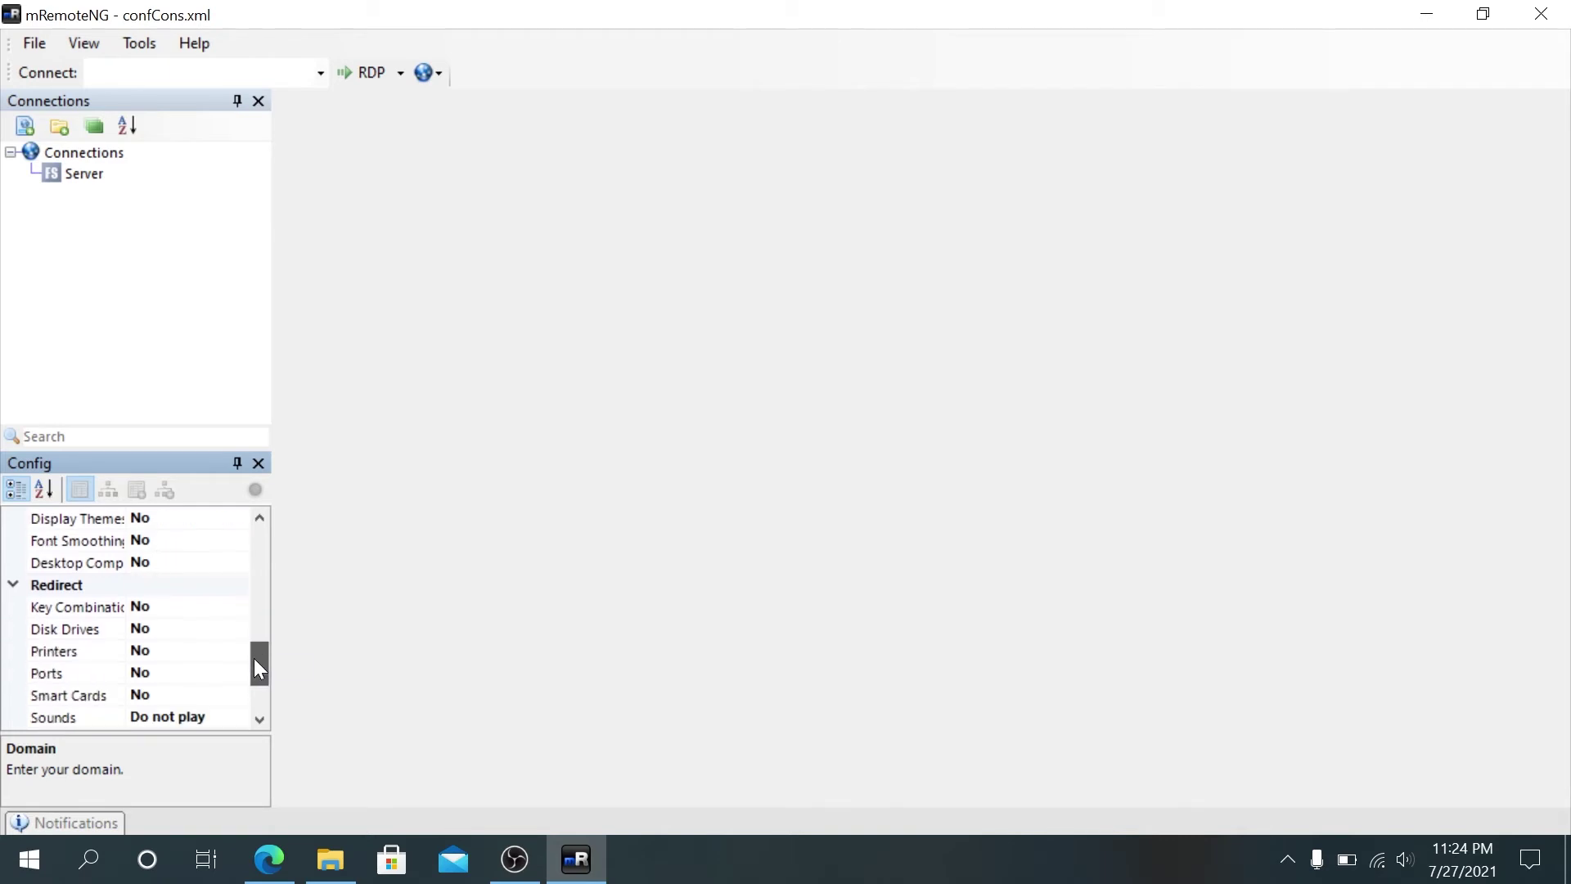
{"action": "left_click_drag", "start_coordinate": [259, 668], "coordinate": [293, 537]}
{"action": "left_click", "coordinate": [121, 247]}
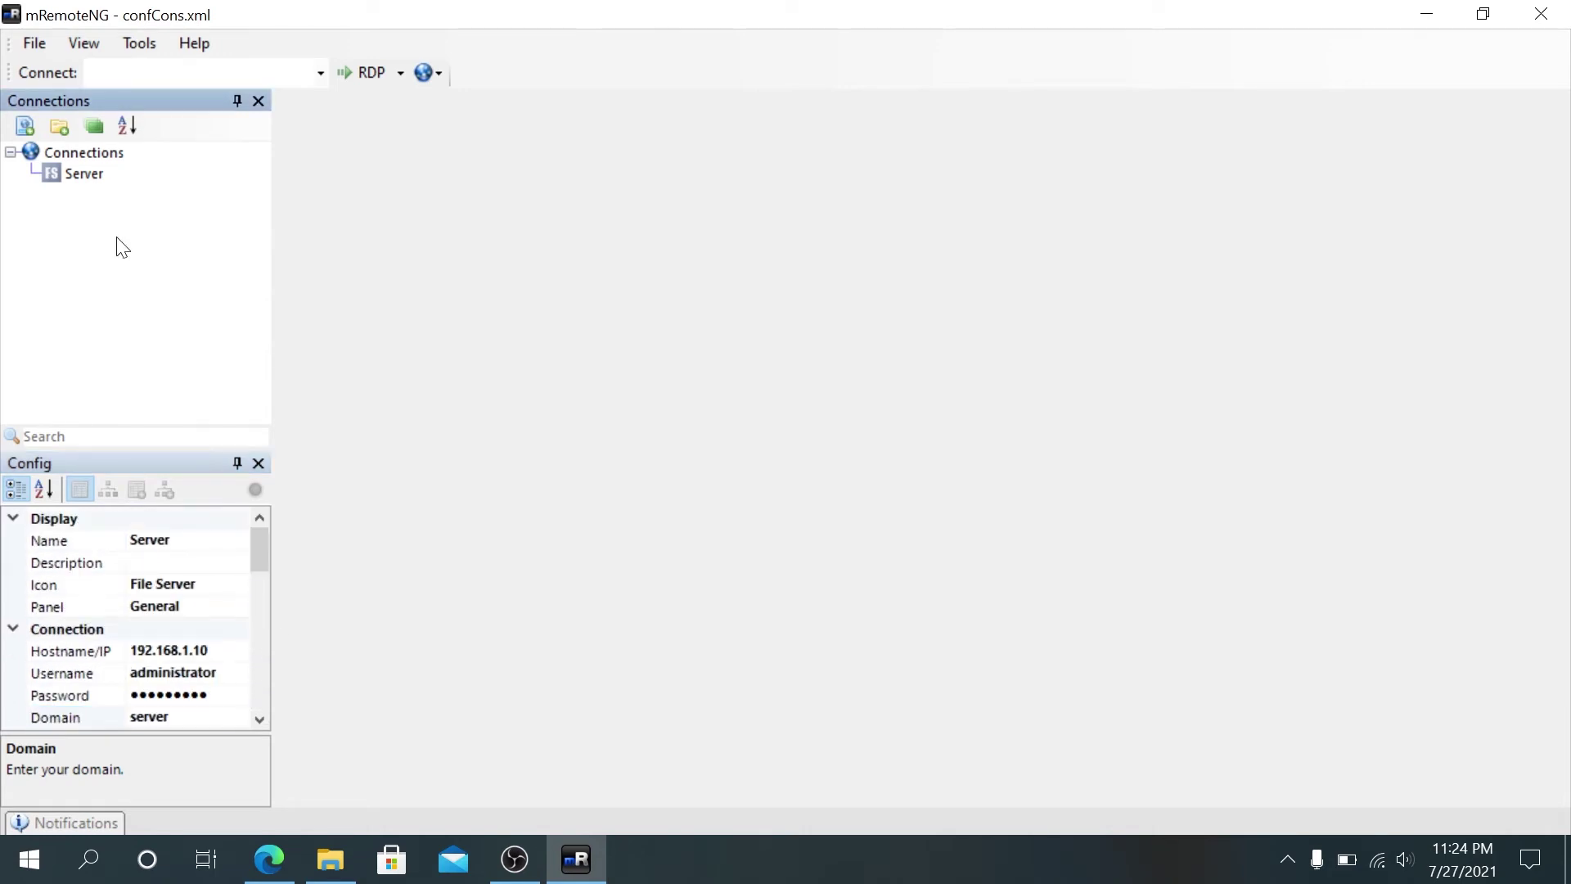
{"action": "right_click", "coordinate": [93, 179]}
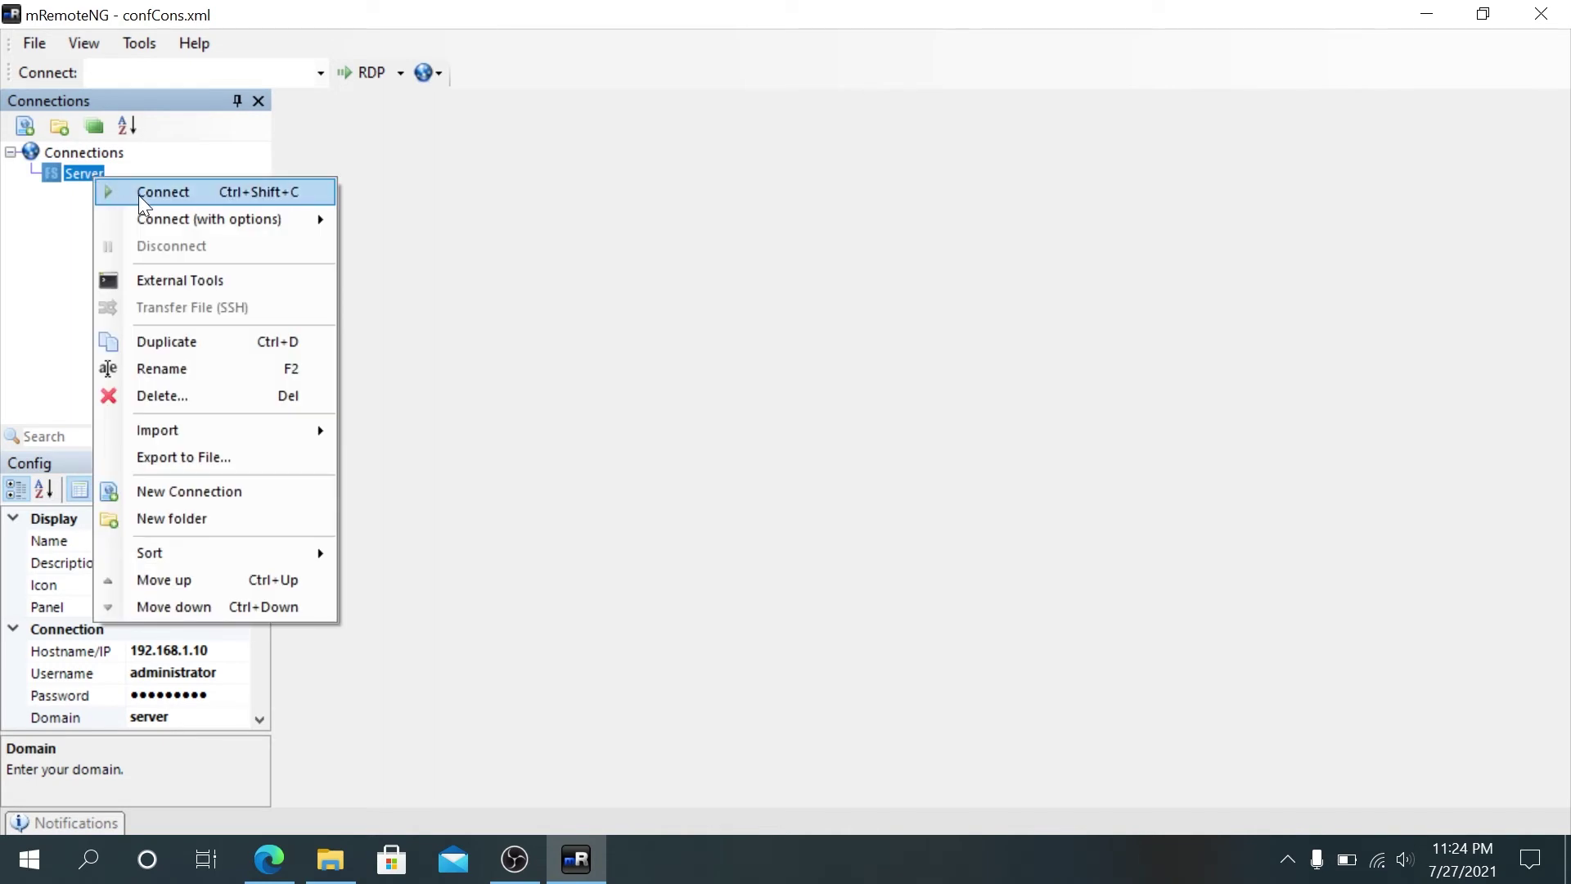
{"action": "left_click", "coordinate": [140, 196]}
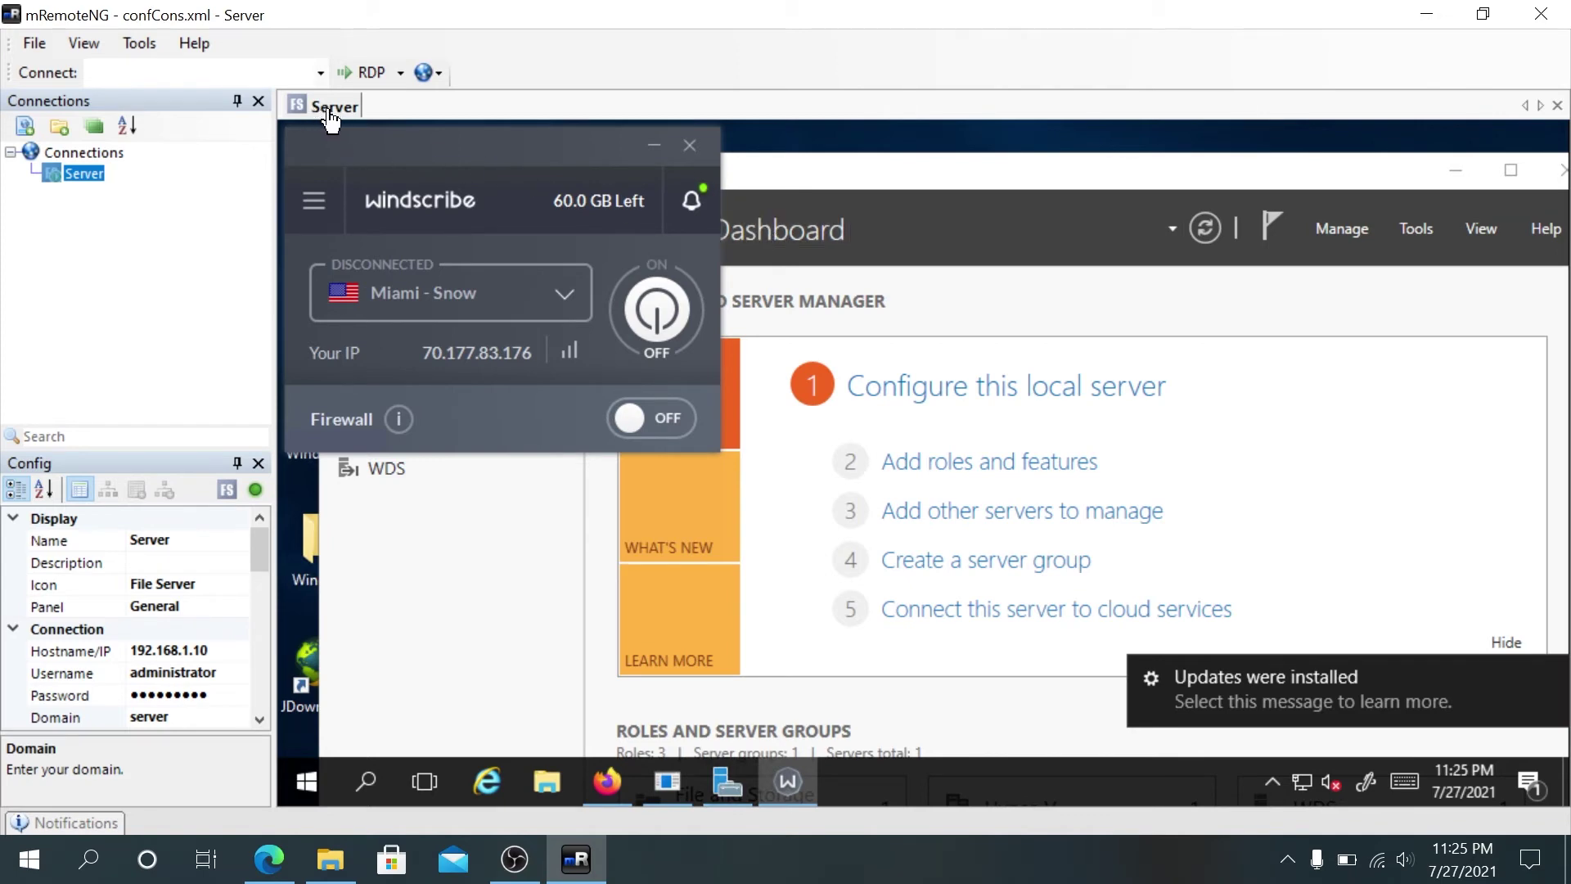
{"action": "right_click", "coordinate": [329, 112]}
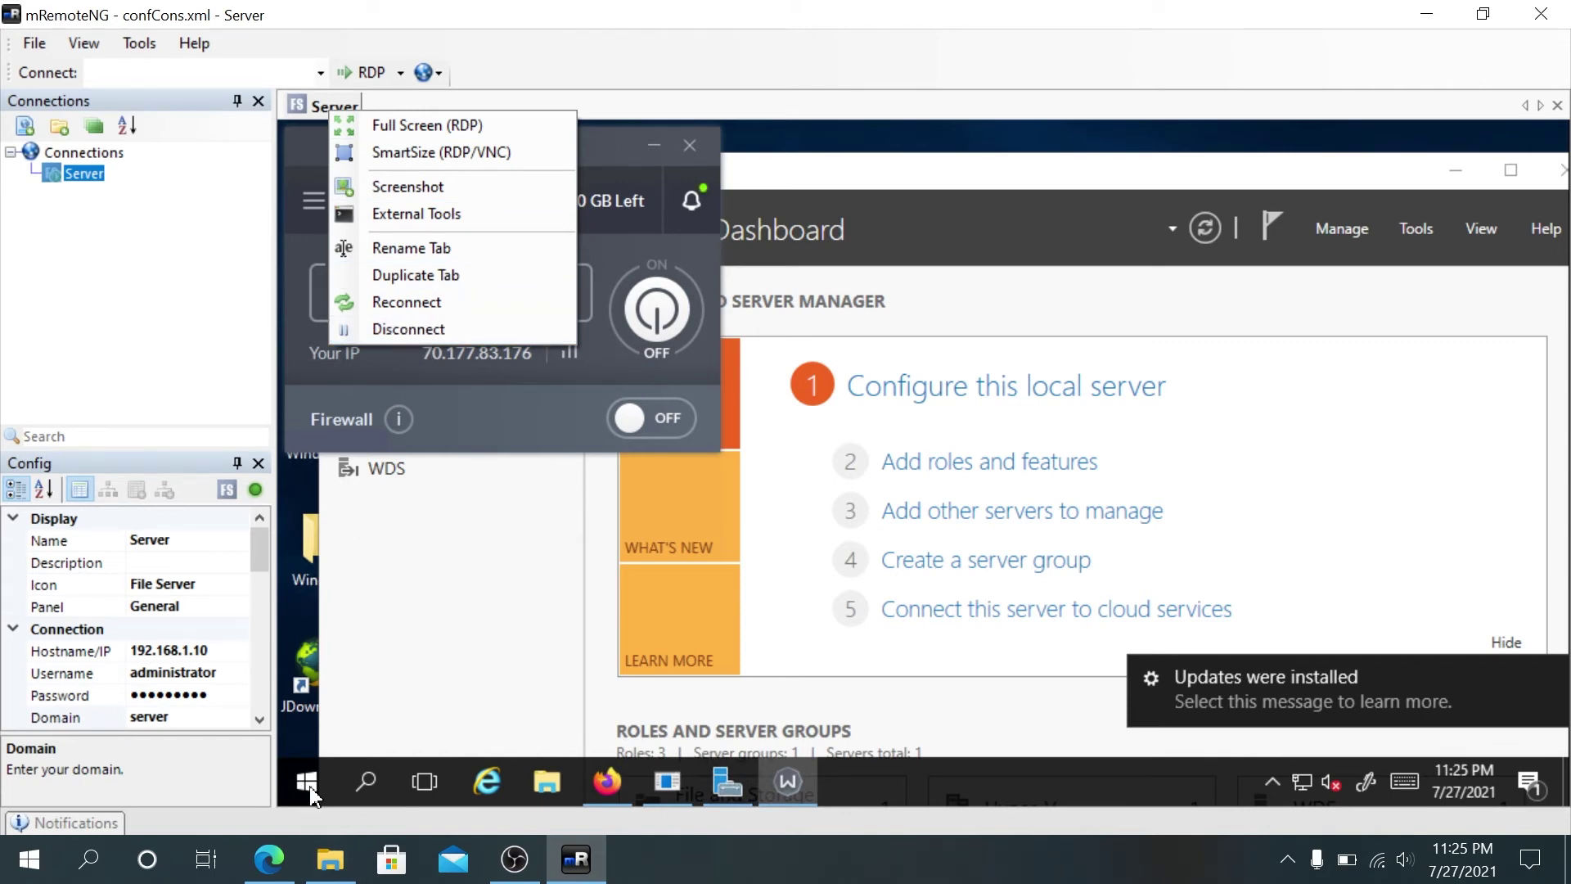
{"action": "left_click", "coordinate": [453, 329]}
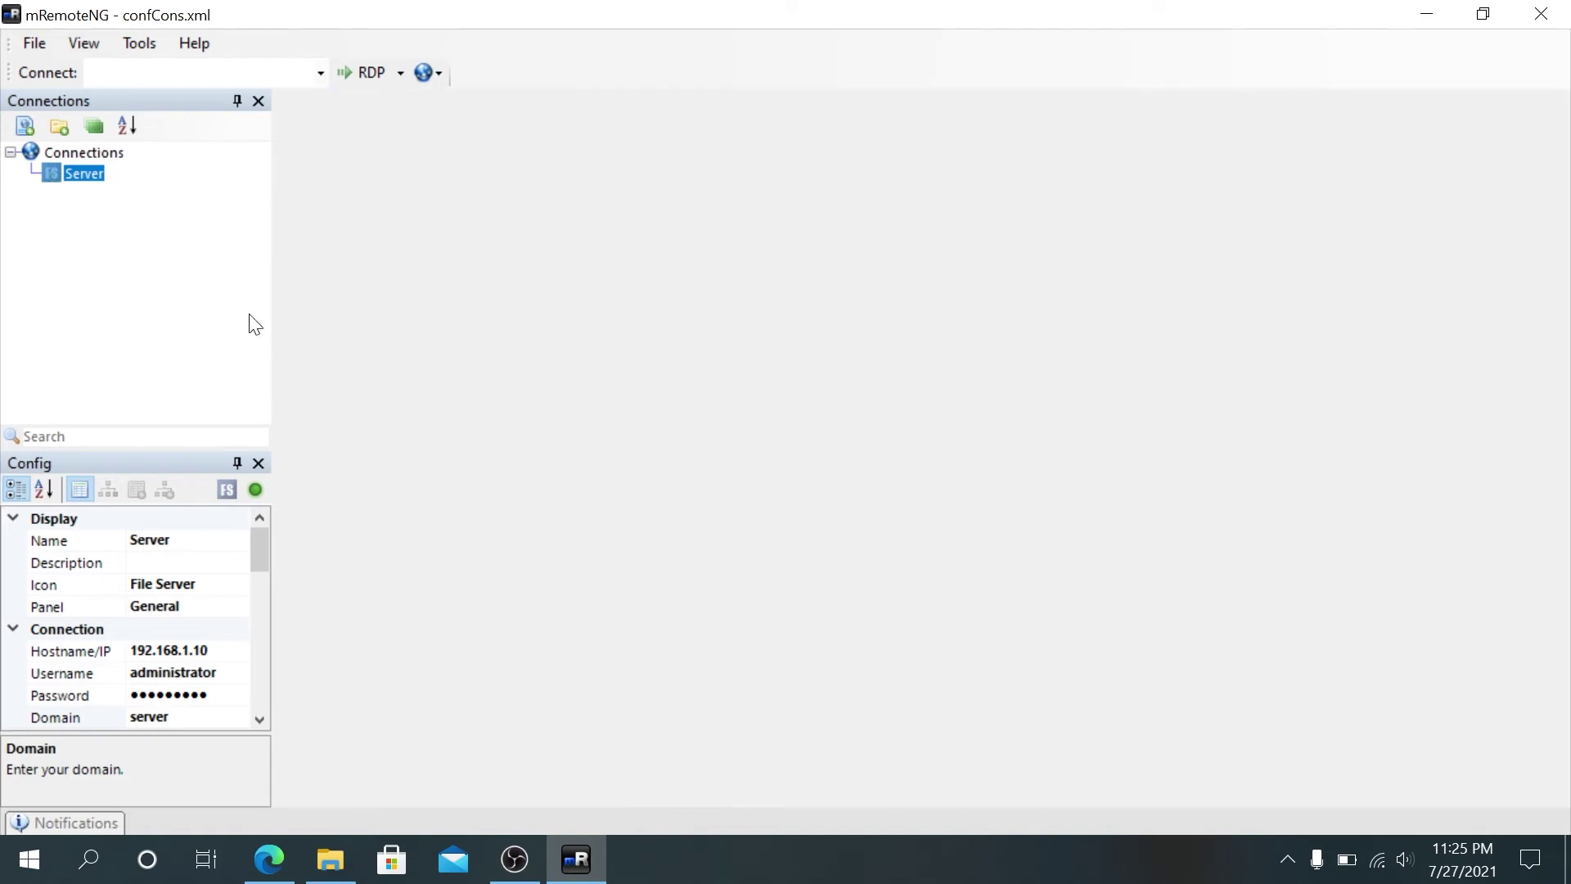
Step: Create a tree folder named Servers and drag the Server connection into it
{"action": "left_click", "coordinate": [82, 214]}
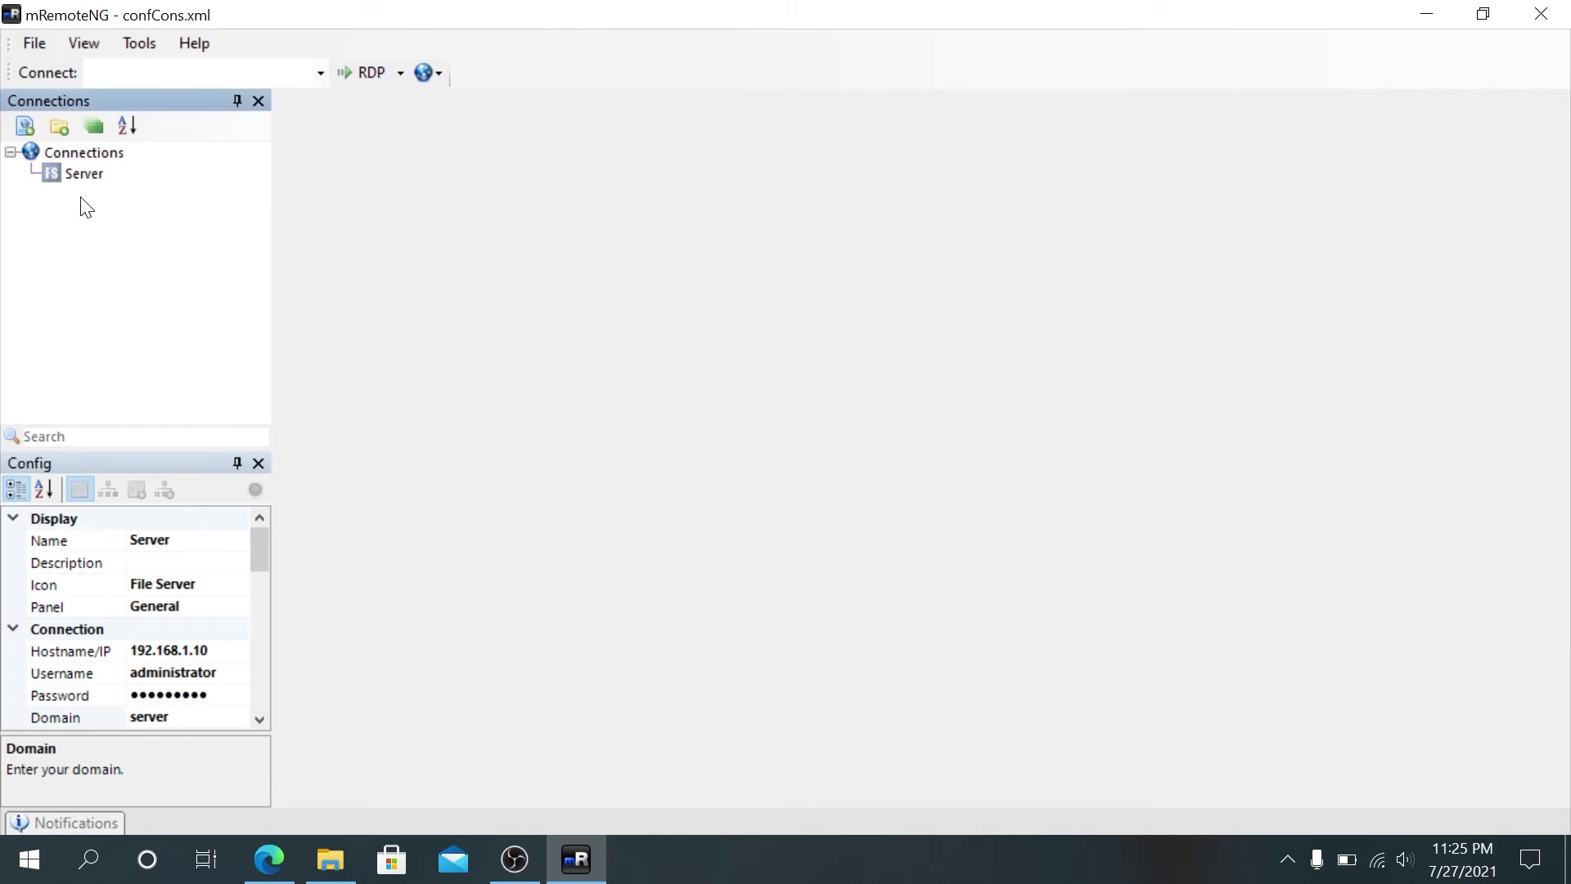
{"action": "left_click", "coordinate": [58, 129]}
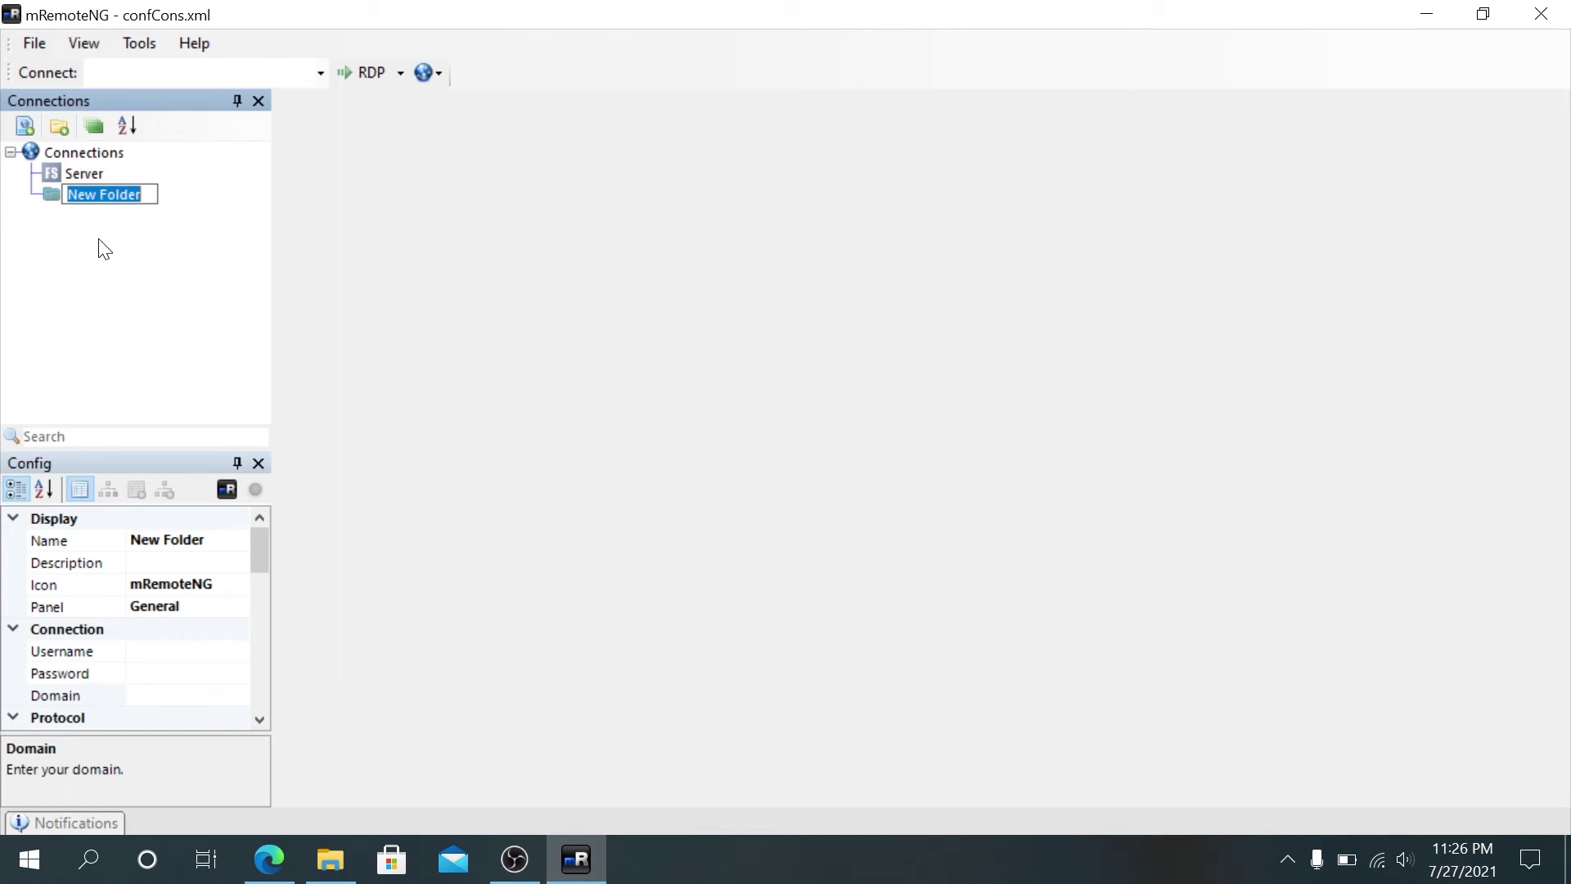
{"action": "type", "text": "Servers"}
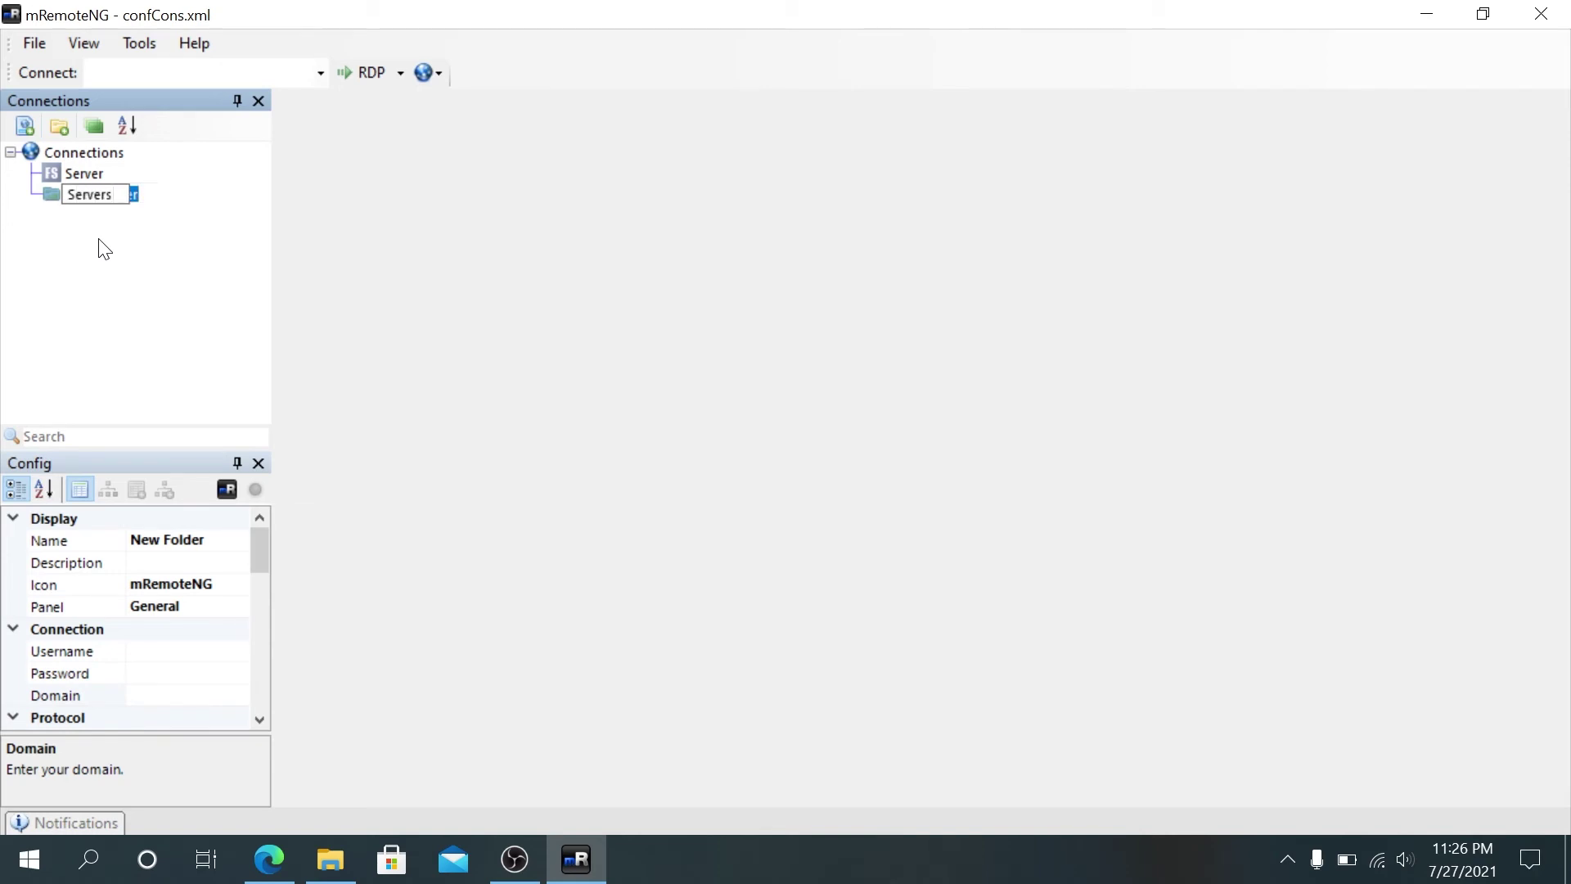
{"action": "key", "text": "Return"}
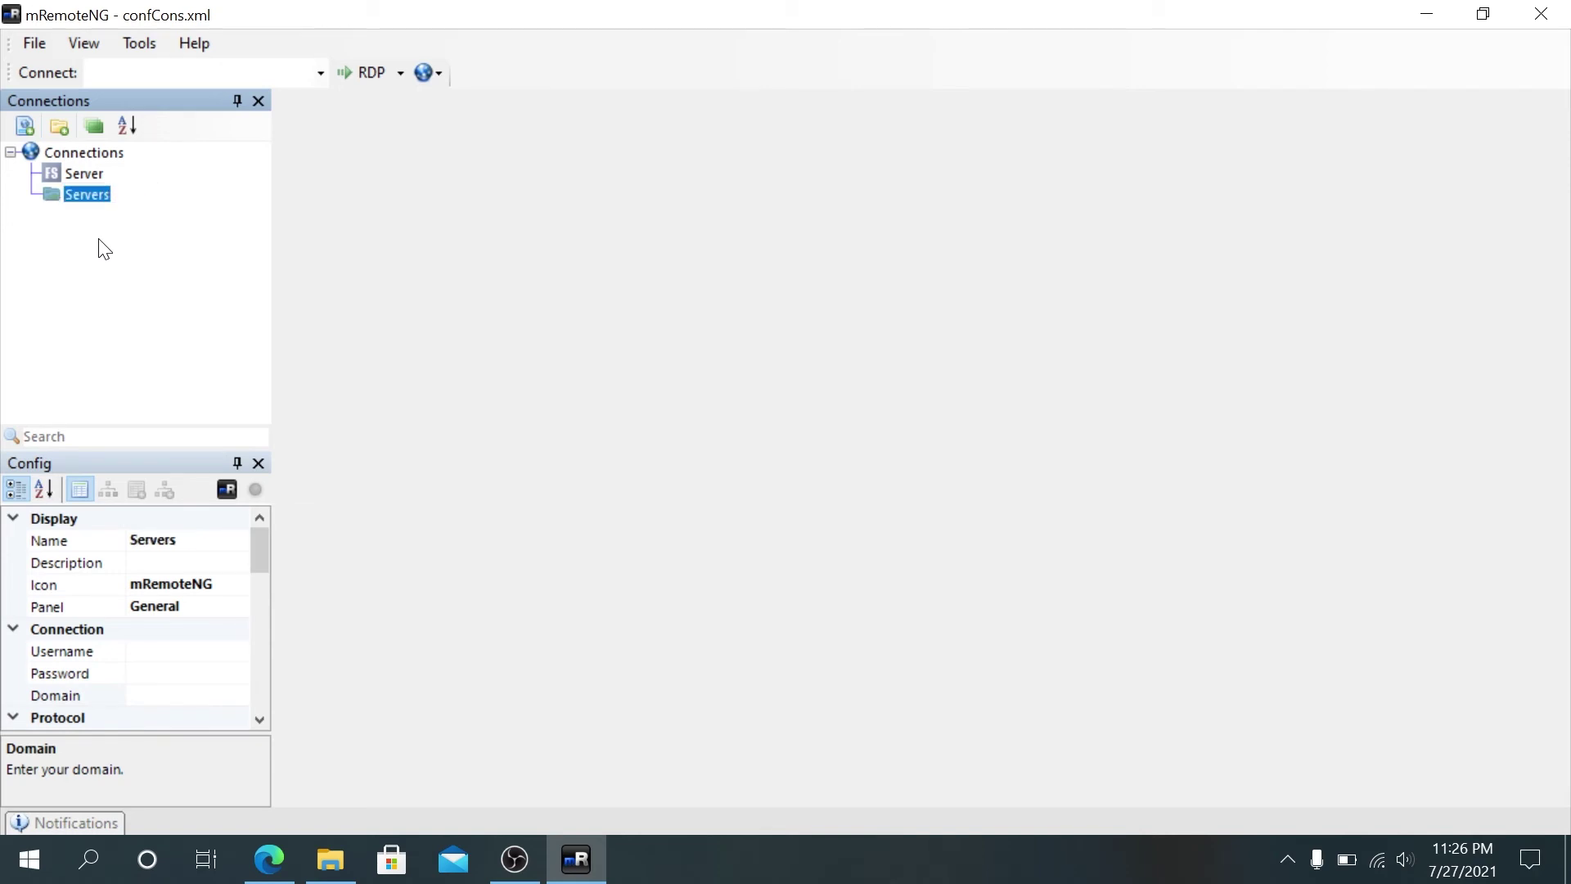
{"action": "mouse_move", "coordinate": [77, 177]}
{"action": "left_mouse_down"}
{"action": "mouse_move", "coordinate": [85, 215]}
{"action": "mouse_move", "coordinate": [106, 215]}
{"action": "mouse_move", "coordinate": [87, 168]}
{"action": "left_mouse_up"}
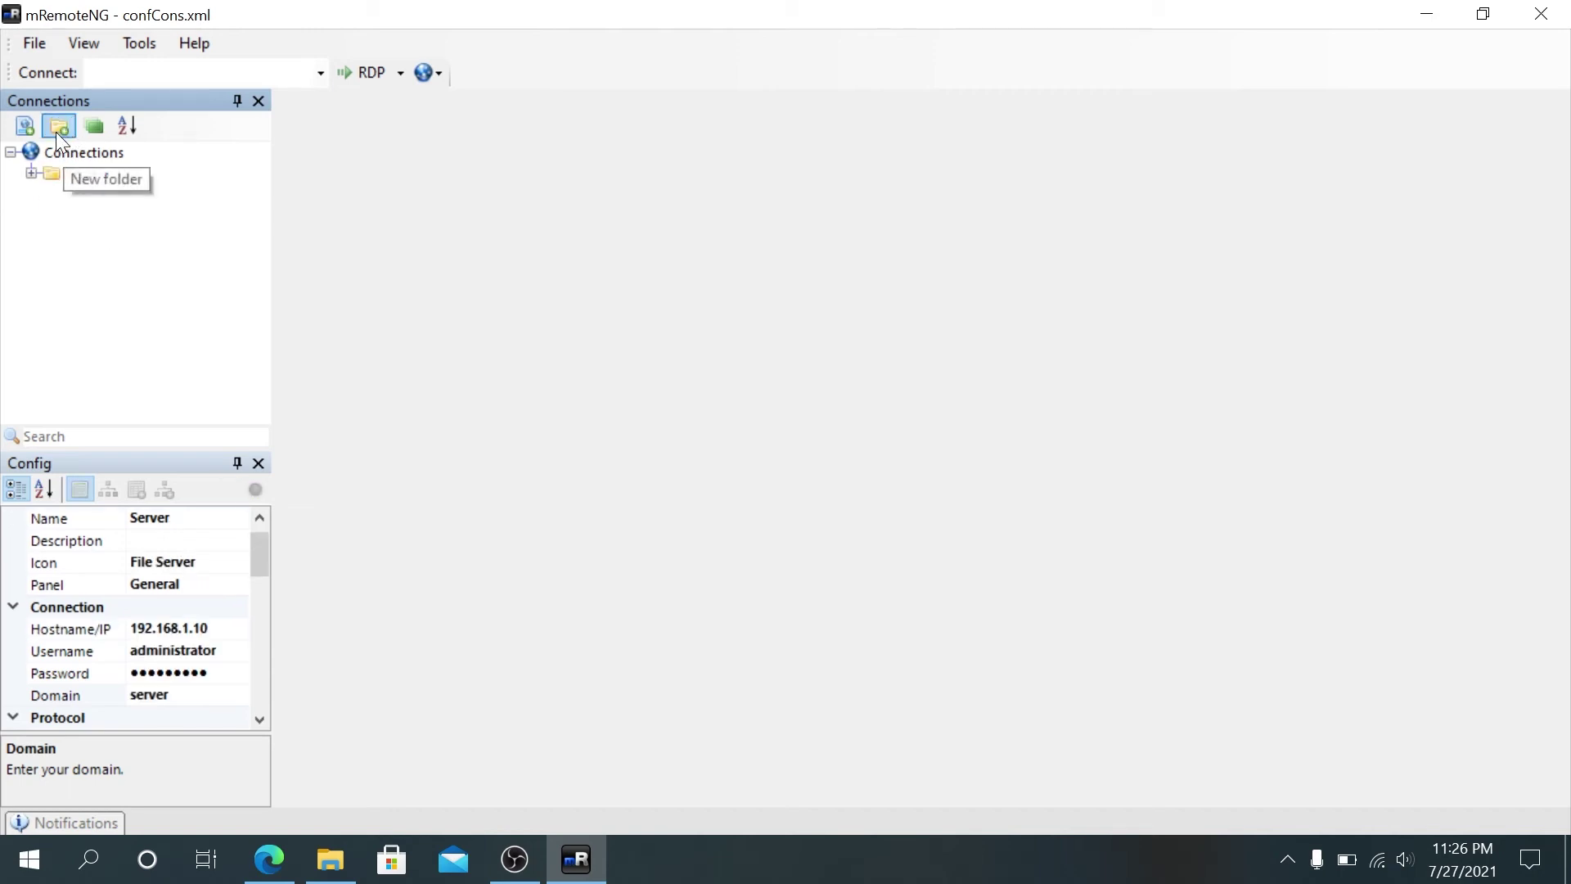
Step: Create a second folder in the connection tree named SSH
{"action": "left_click", "coordinate": [66, 129]}
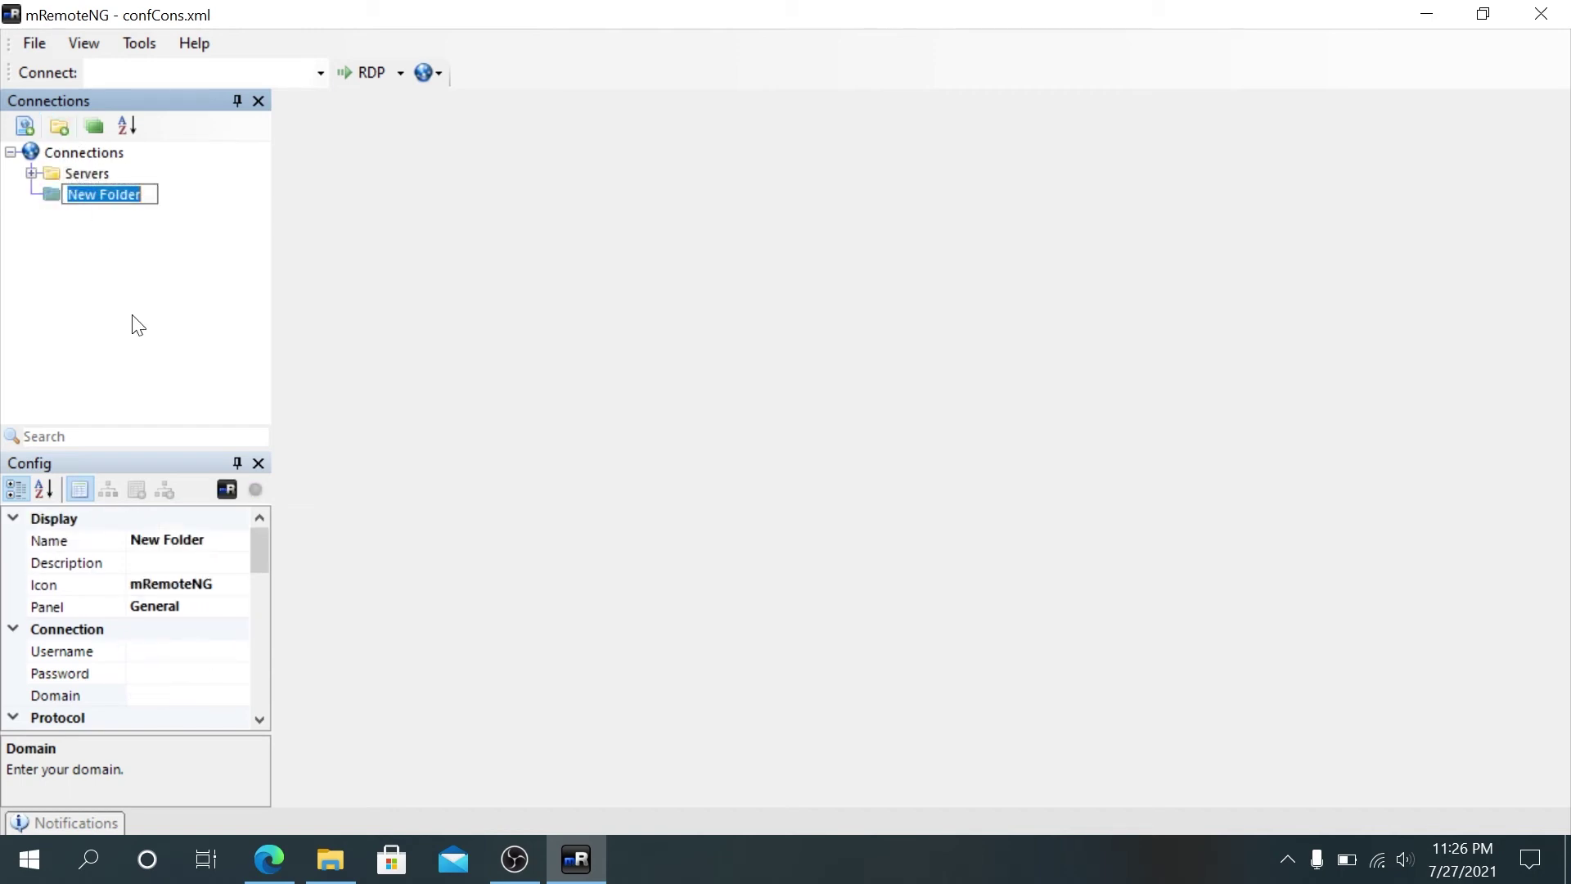
{"action": "type", "text": "SSH"}
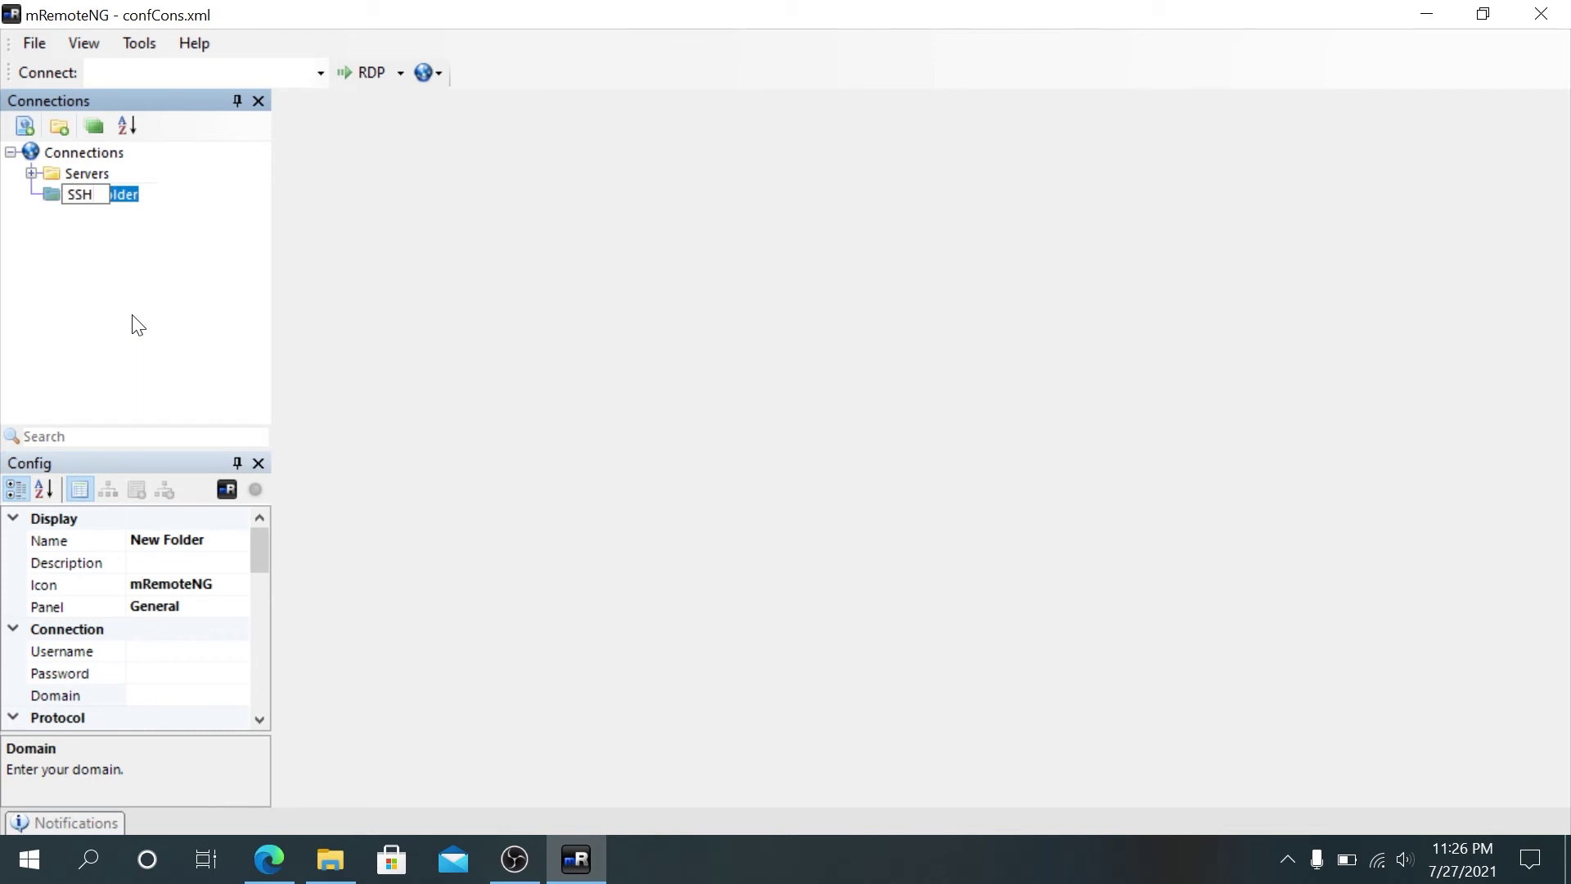
{"action": "key", "text": "Return"}
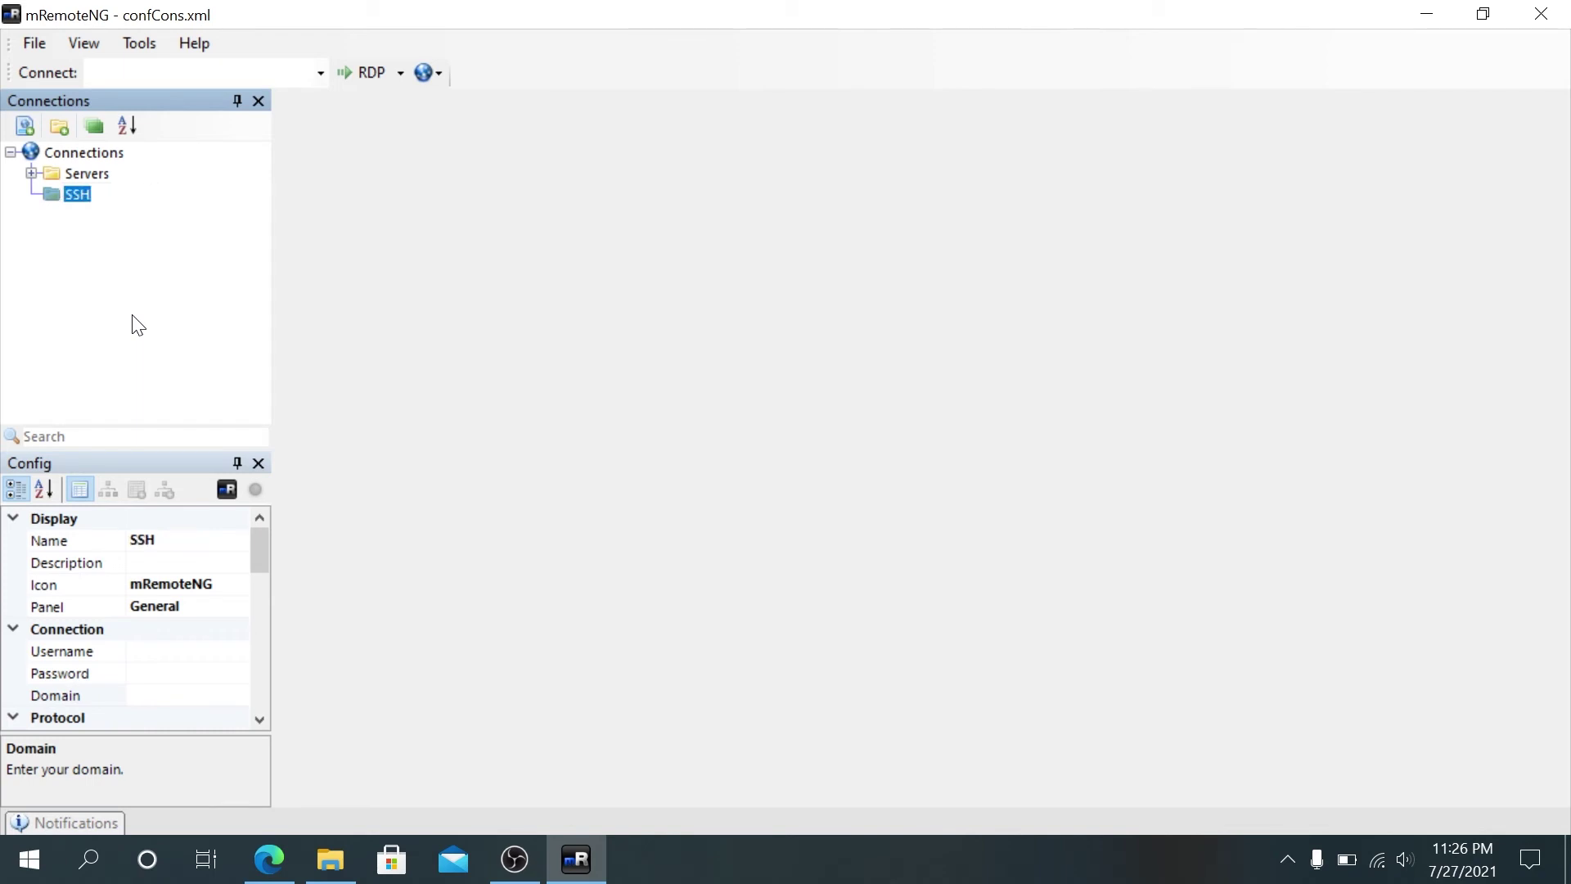
Step: Add a new connection named SSH inside the SSH folder
{"action": "right_click", "coordinate": [83, 201]}
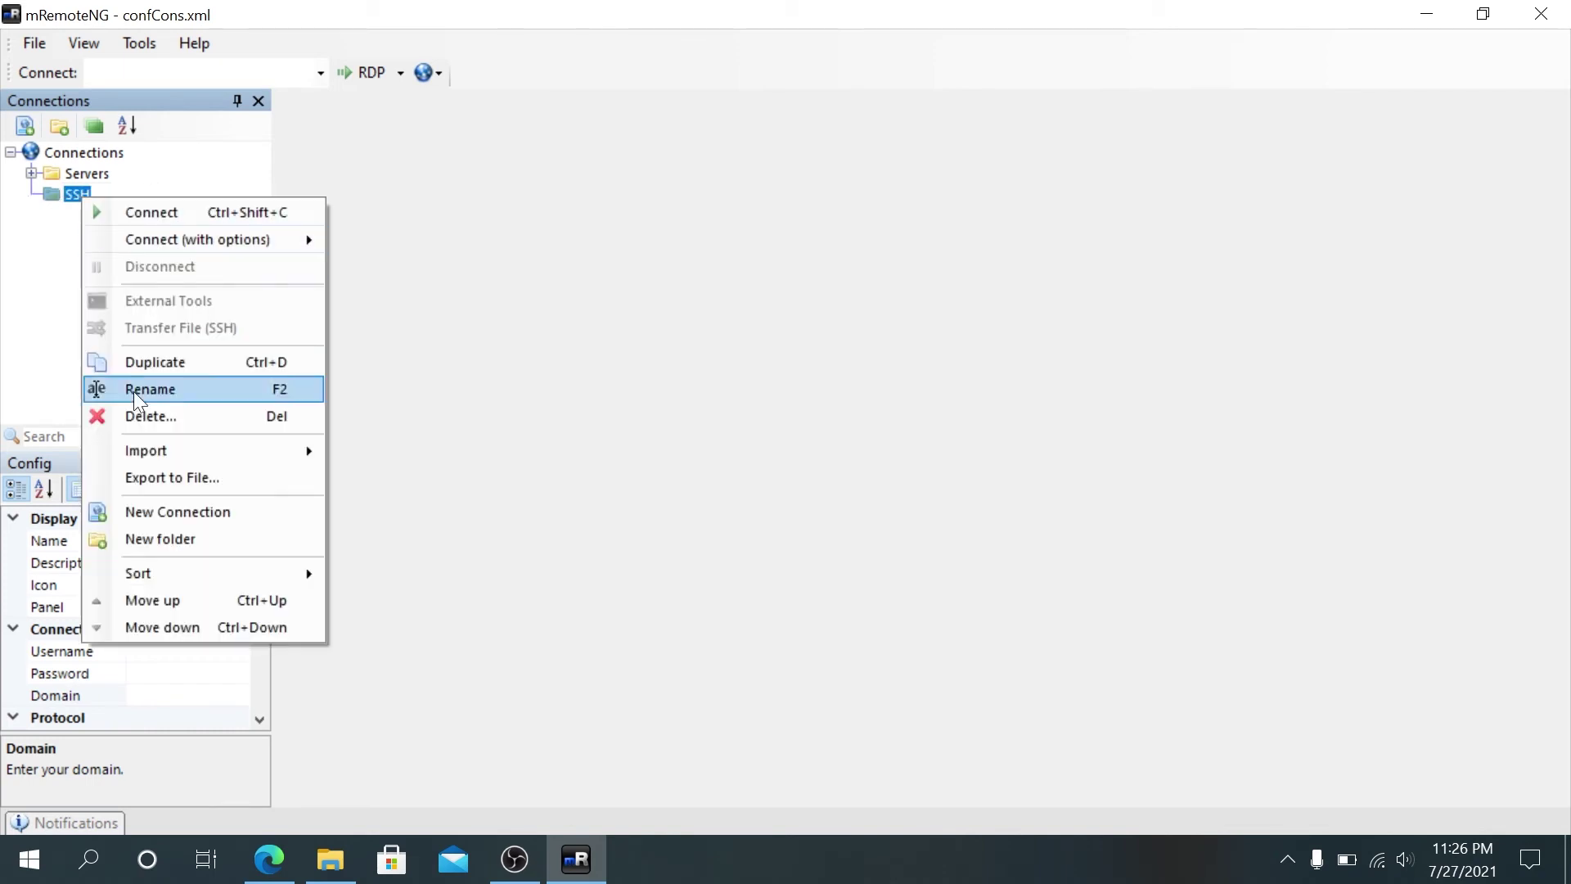
{"action": "left_click", "coordinate": [162, 511]}
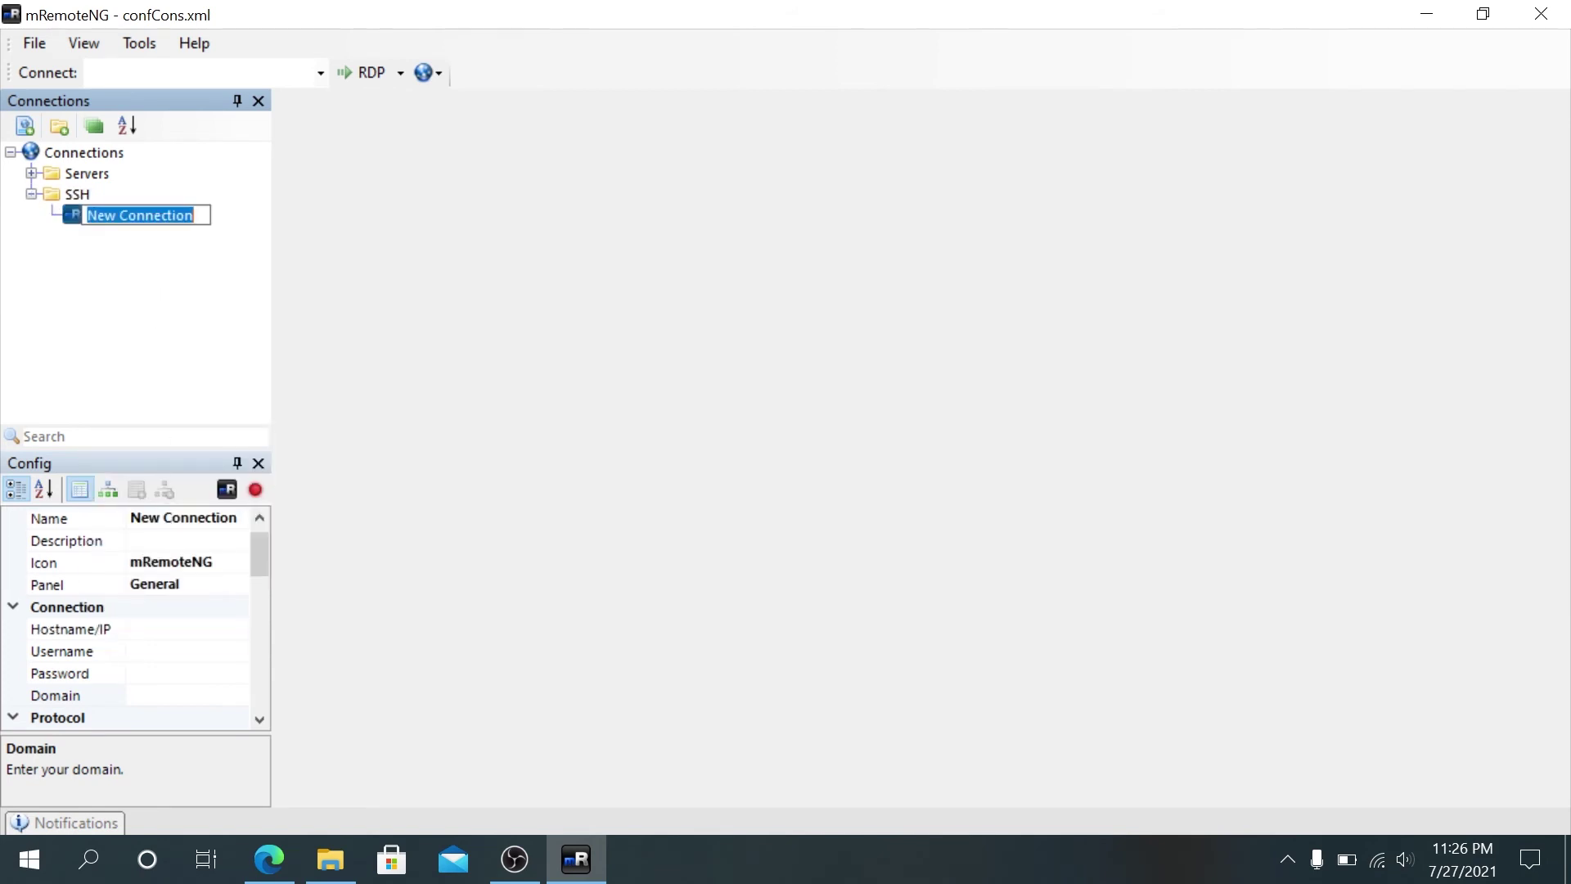
{"action": "type", "text": "SSH"}
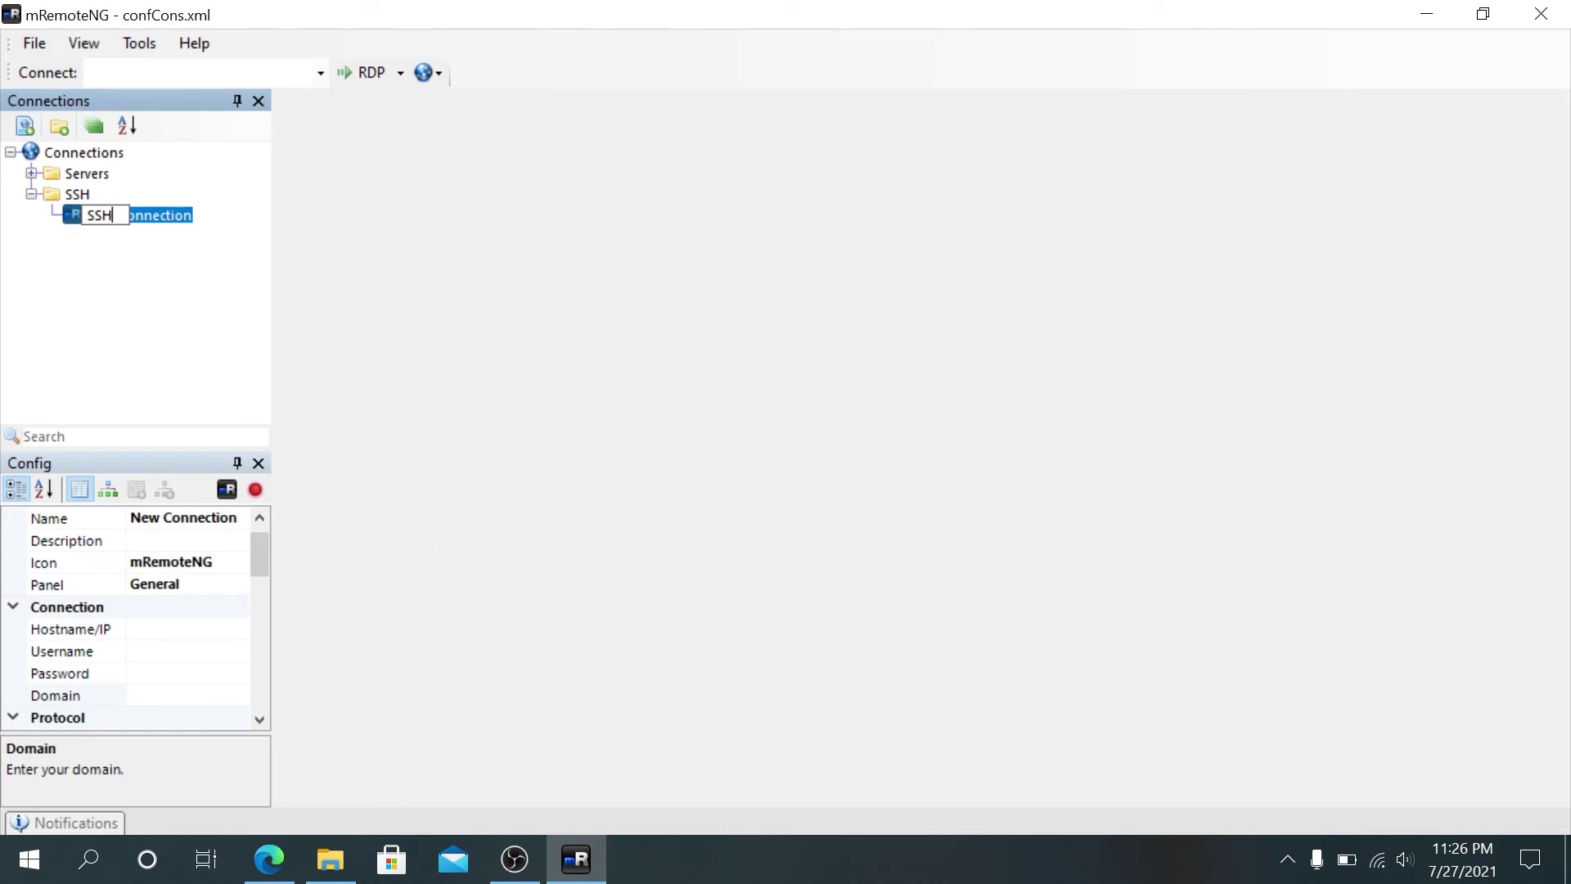
{"action": "key", "text": "Return"}
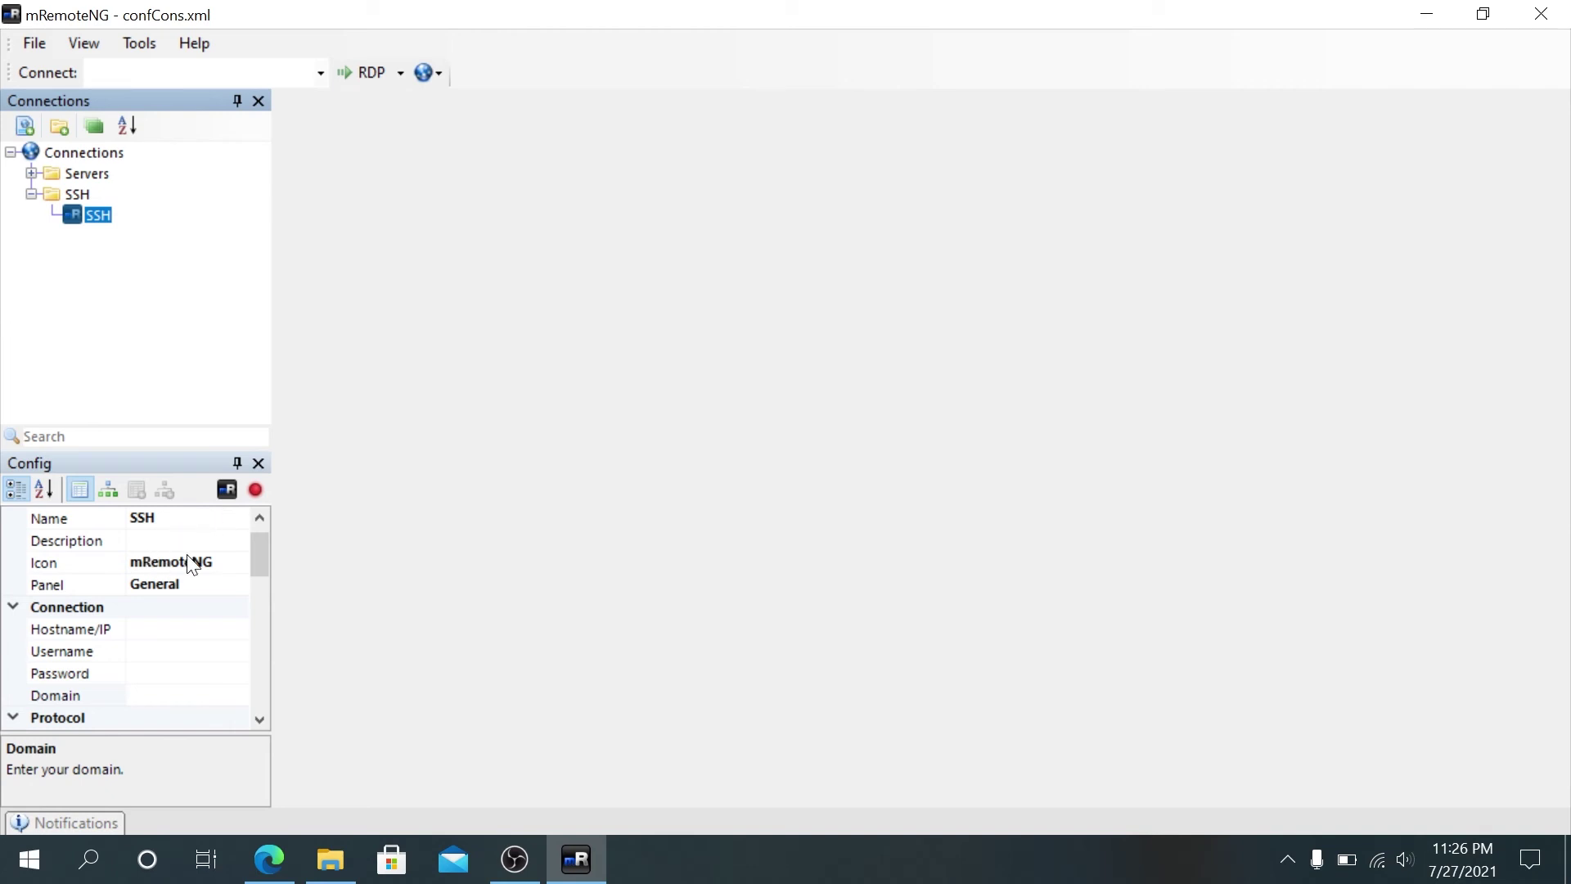
Step: Set the SSH connection's Icon to PuTTY
{"action": "left_click", "coordinate": [236, 563]}
{"action": "left_click", "coordinate": [237, 562]}
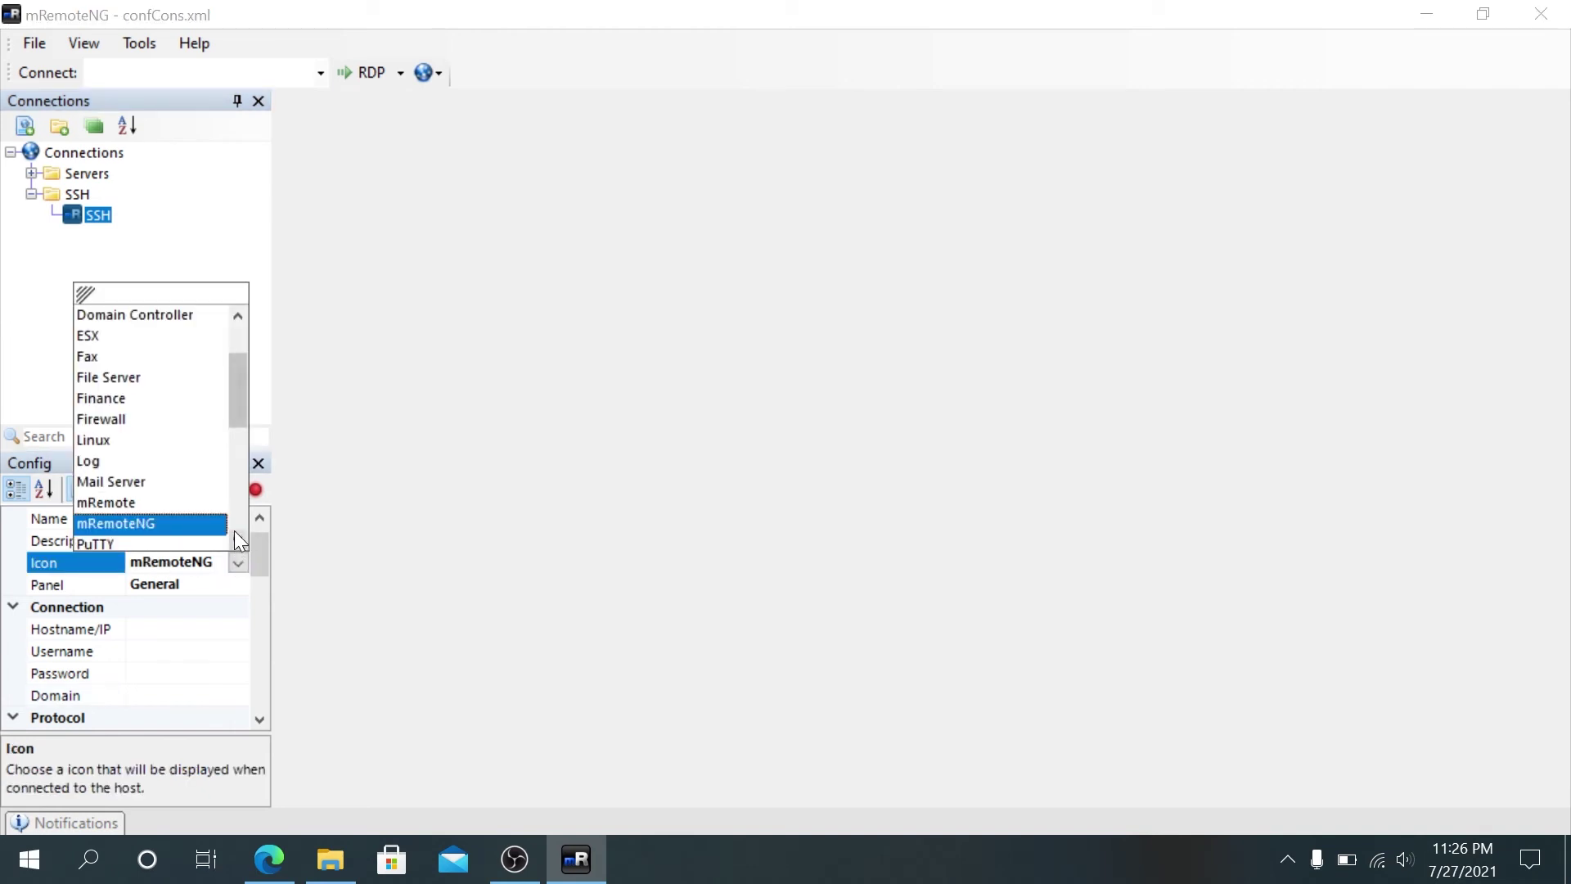
{"action": "left_click_drag", "start_coordinate": [231, 381], "coordinate": [221, 418]}
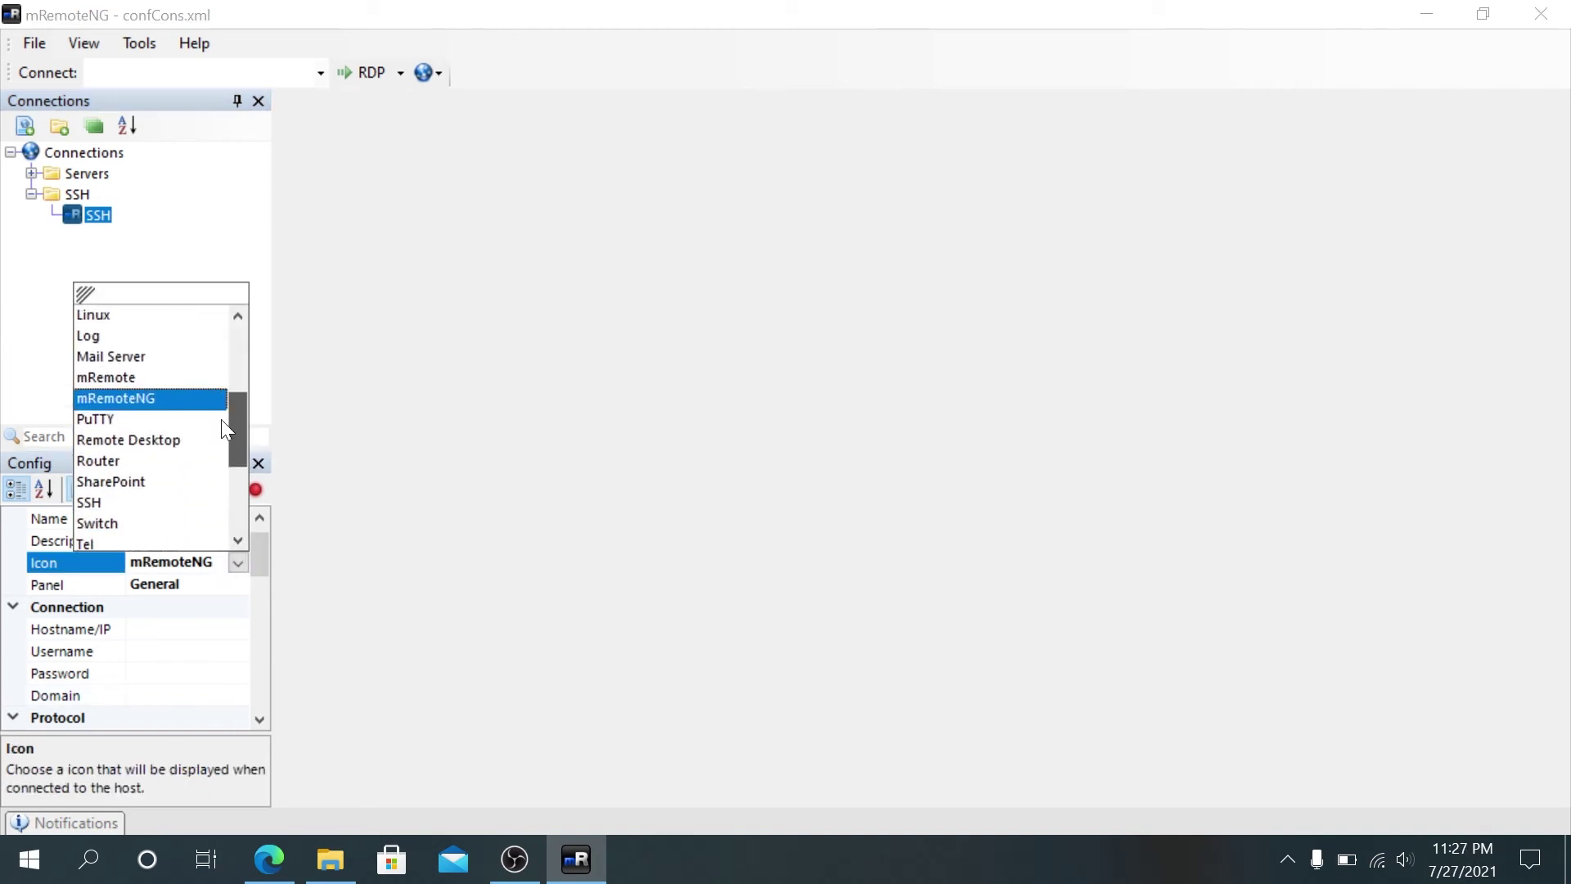
{"action": "left_click", "coordinate": [133, 418]}
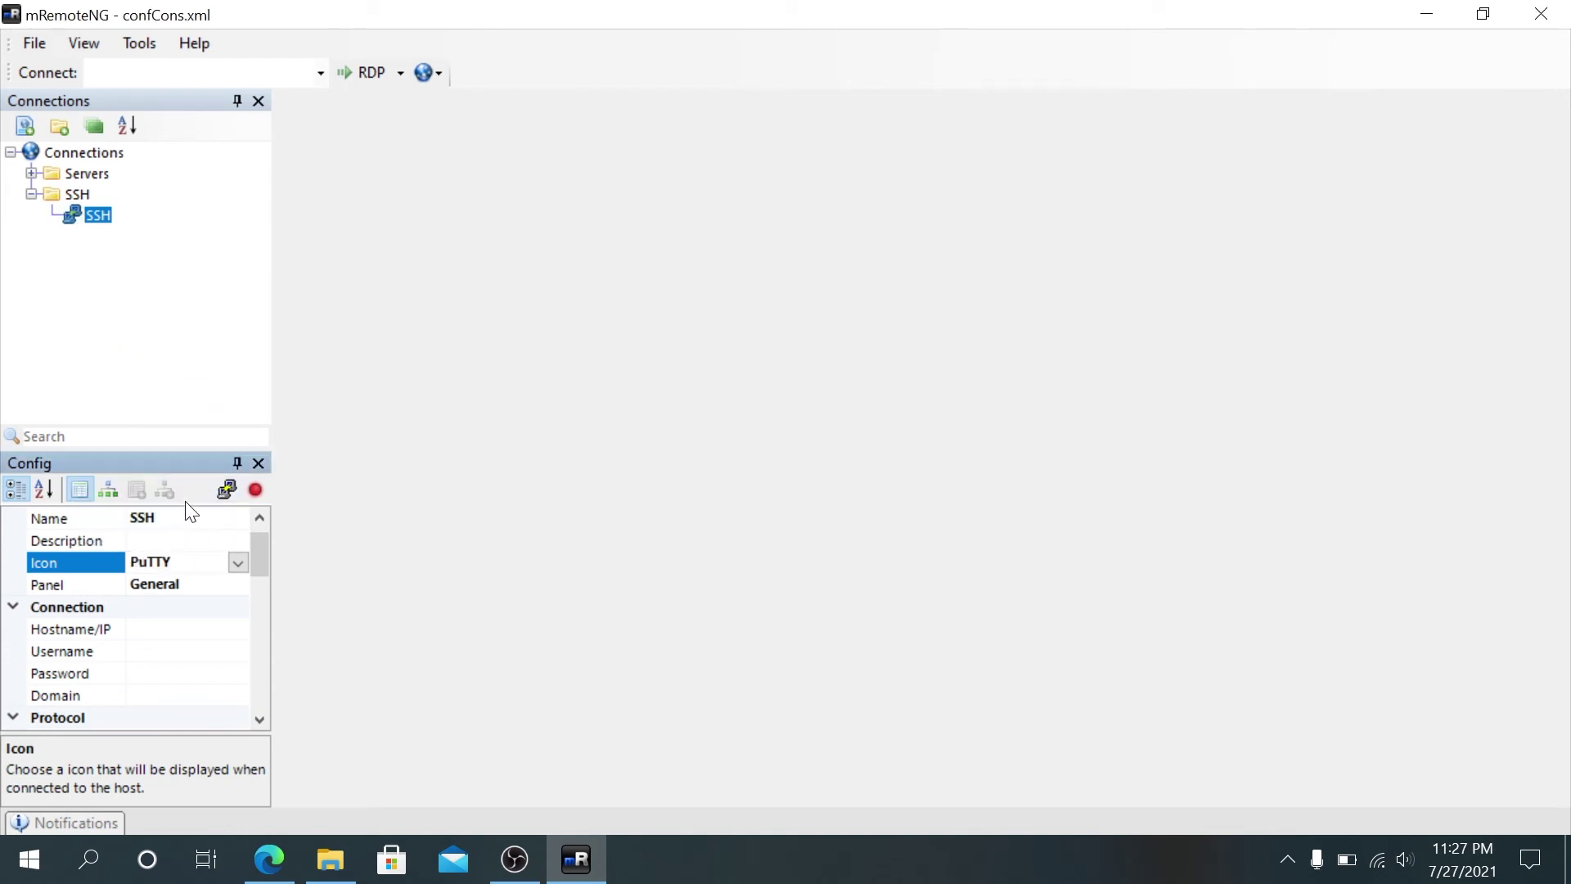
{"action": "left_click", "coordinate": [72, 234]}
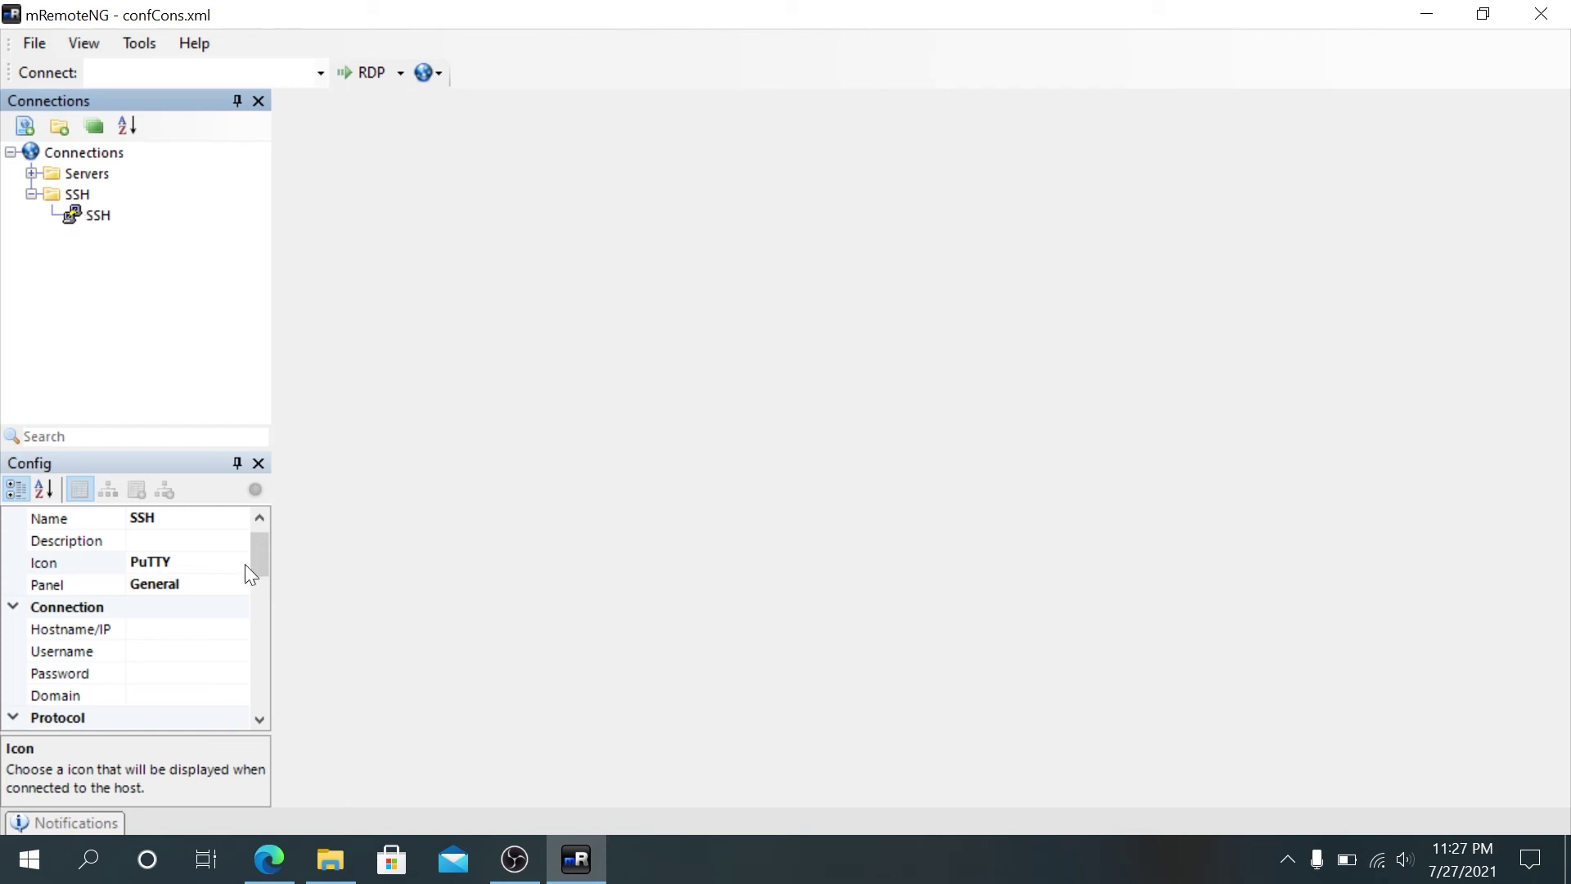
{"action": "left_click", "coordinate": [202, 583]}
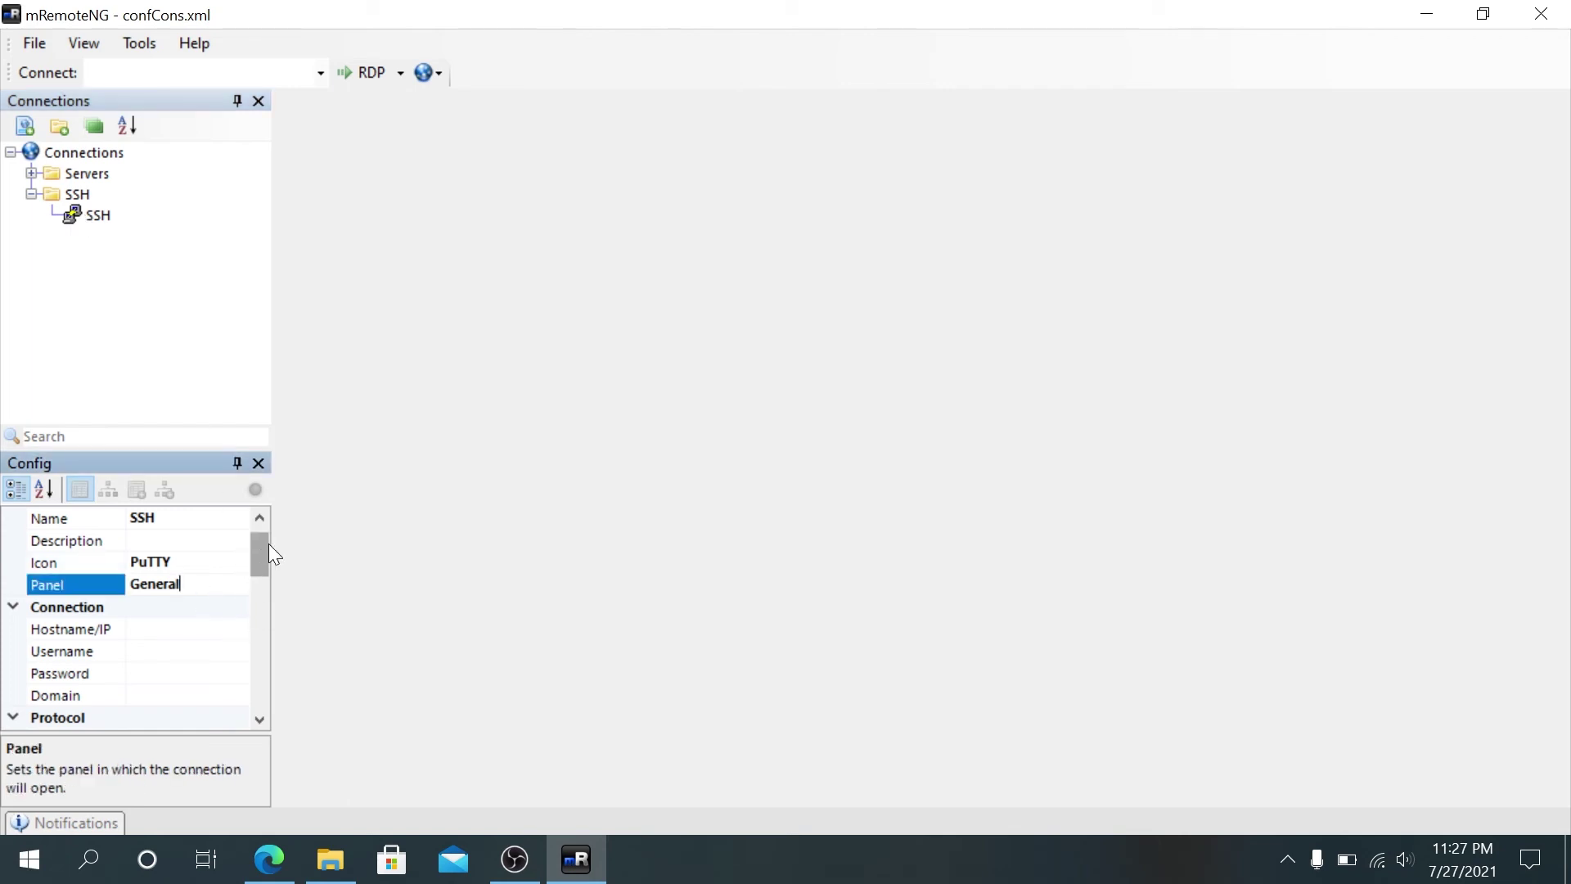
Step: Enter 192.168.1.110 as the SSH connection's hostname/IP
{"action": "scroll", "coordinate": [270, 554], "scroll_direction": "down", "scroll_amount": 1}
{"action": "left_click", "coordinate": [199, 562]}
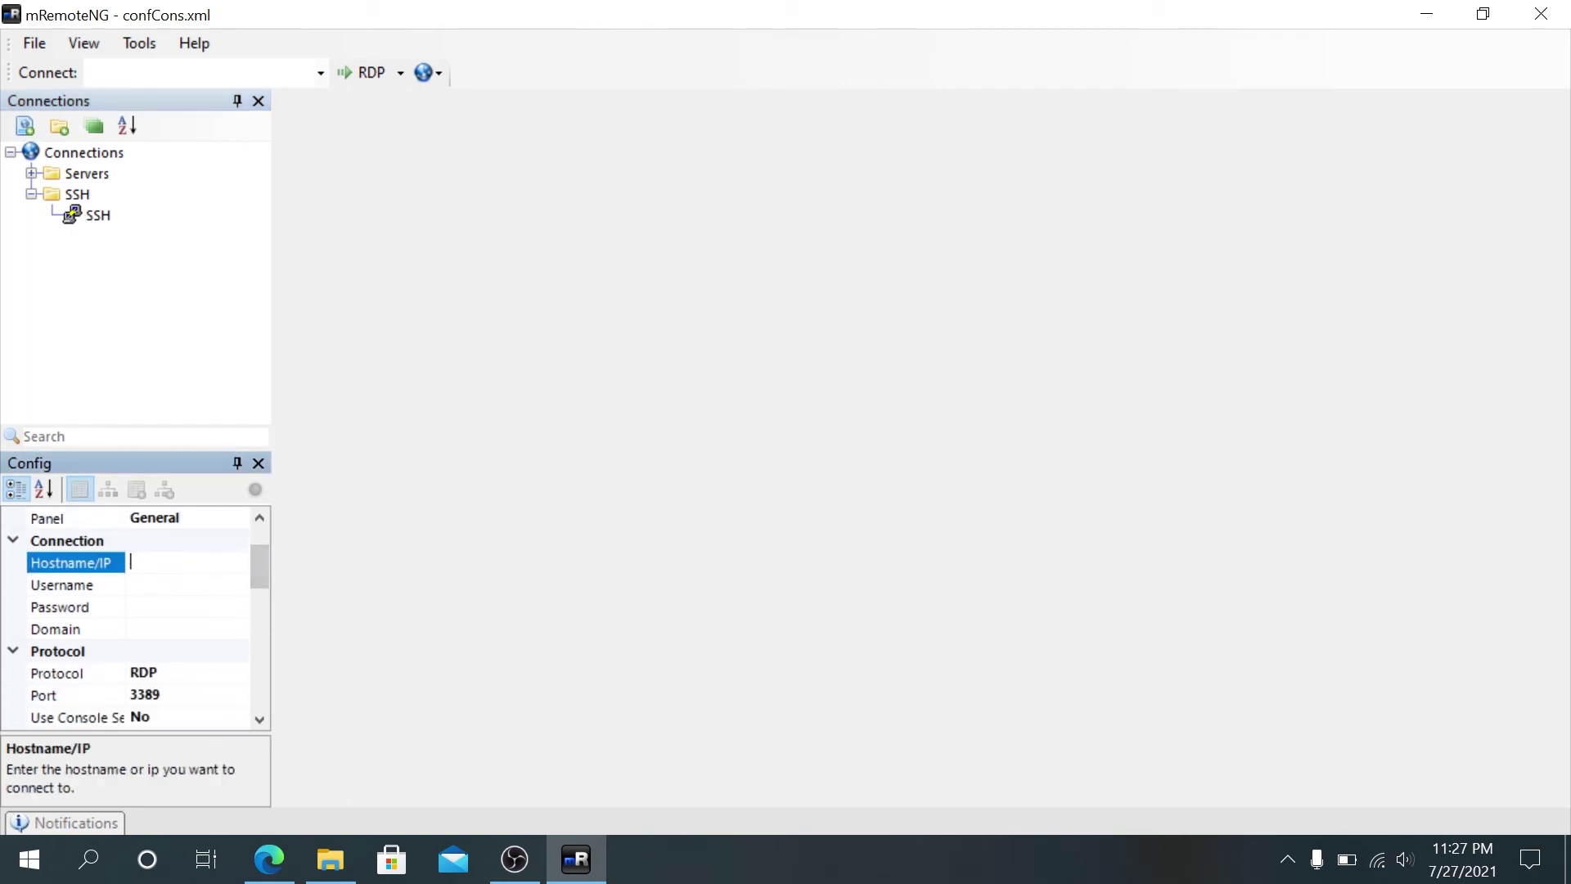
{"action": "type", "text": "192.168.1.110"}
{"action": "left_click_drag", "start_coordinate": [259, 573], "coordinate": [258, 582]}
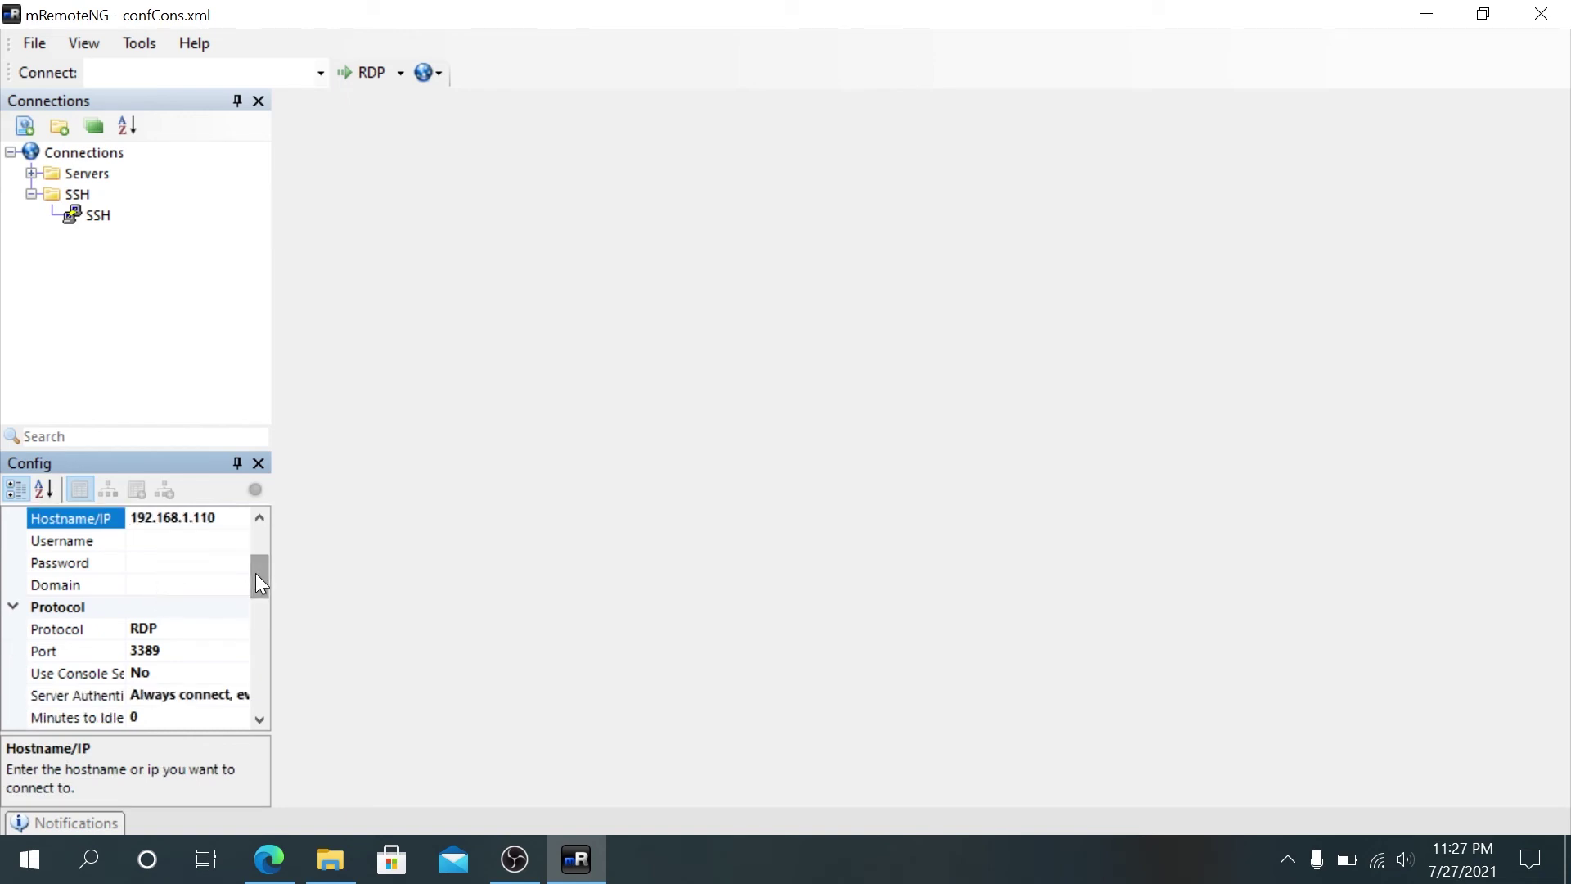
{"action": "scroll", "coordinate": [255, 573], "scroll_direction": "down", "scroll_amount": 1}
Step: Set the SSH connection's protocol to SSH version 1
{"action": "left_click", "coordinate": [217, 586]}
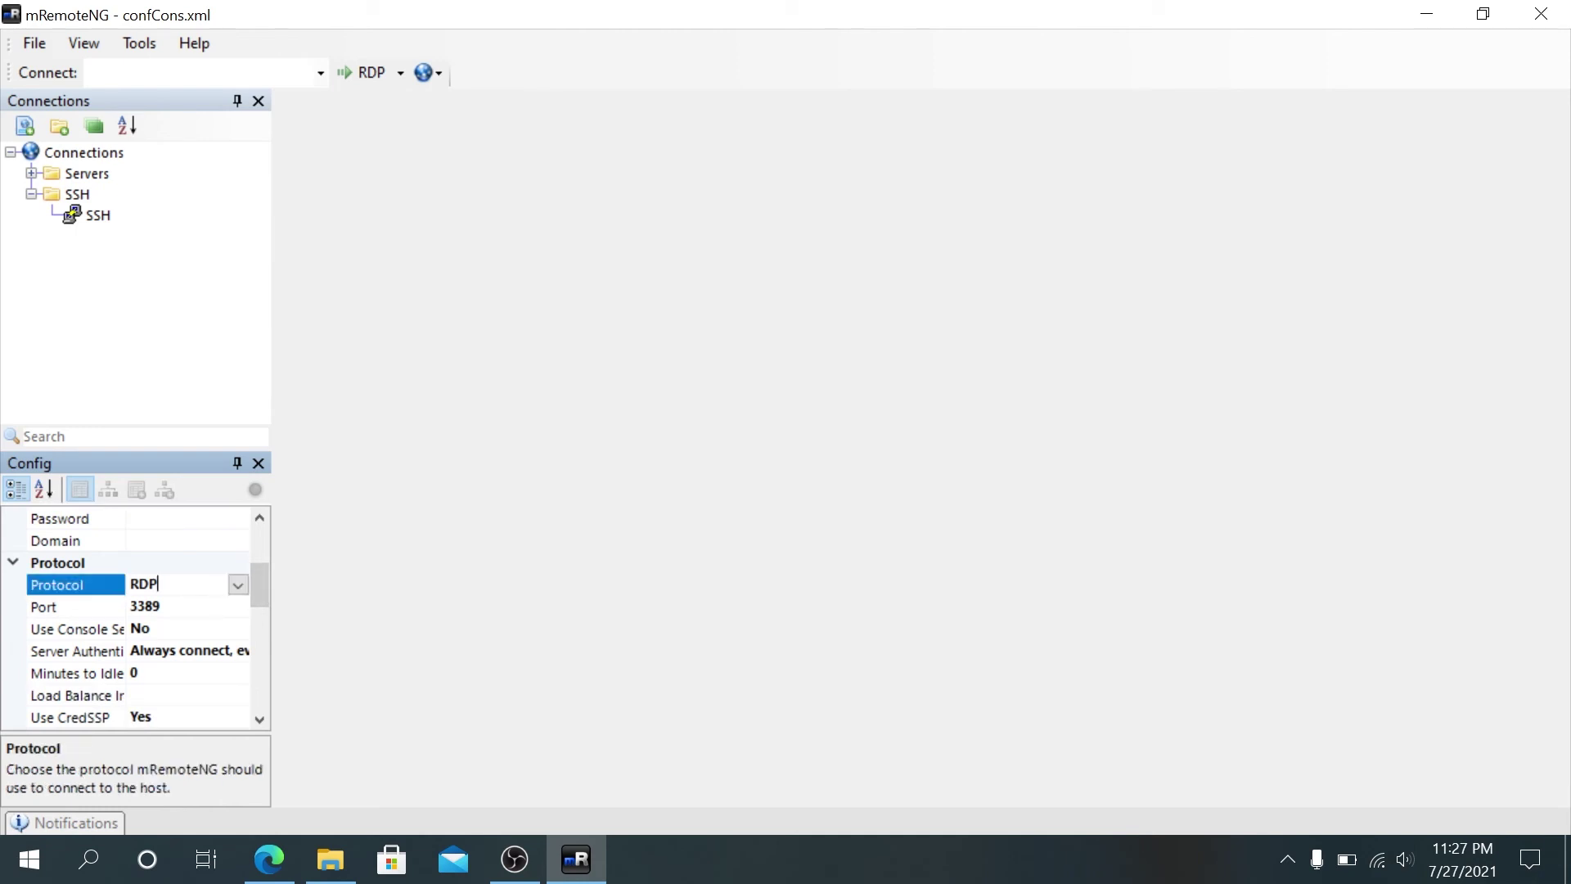
{"action": "left_click", "coordinate": [237, 585]}
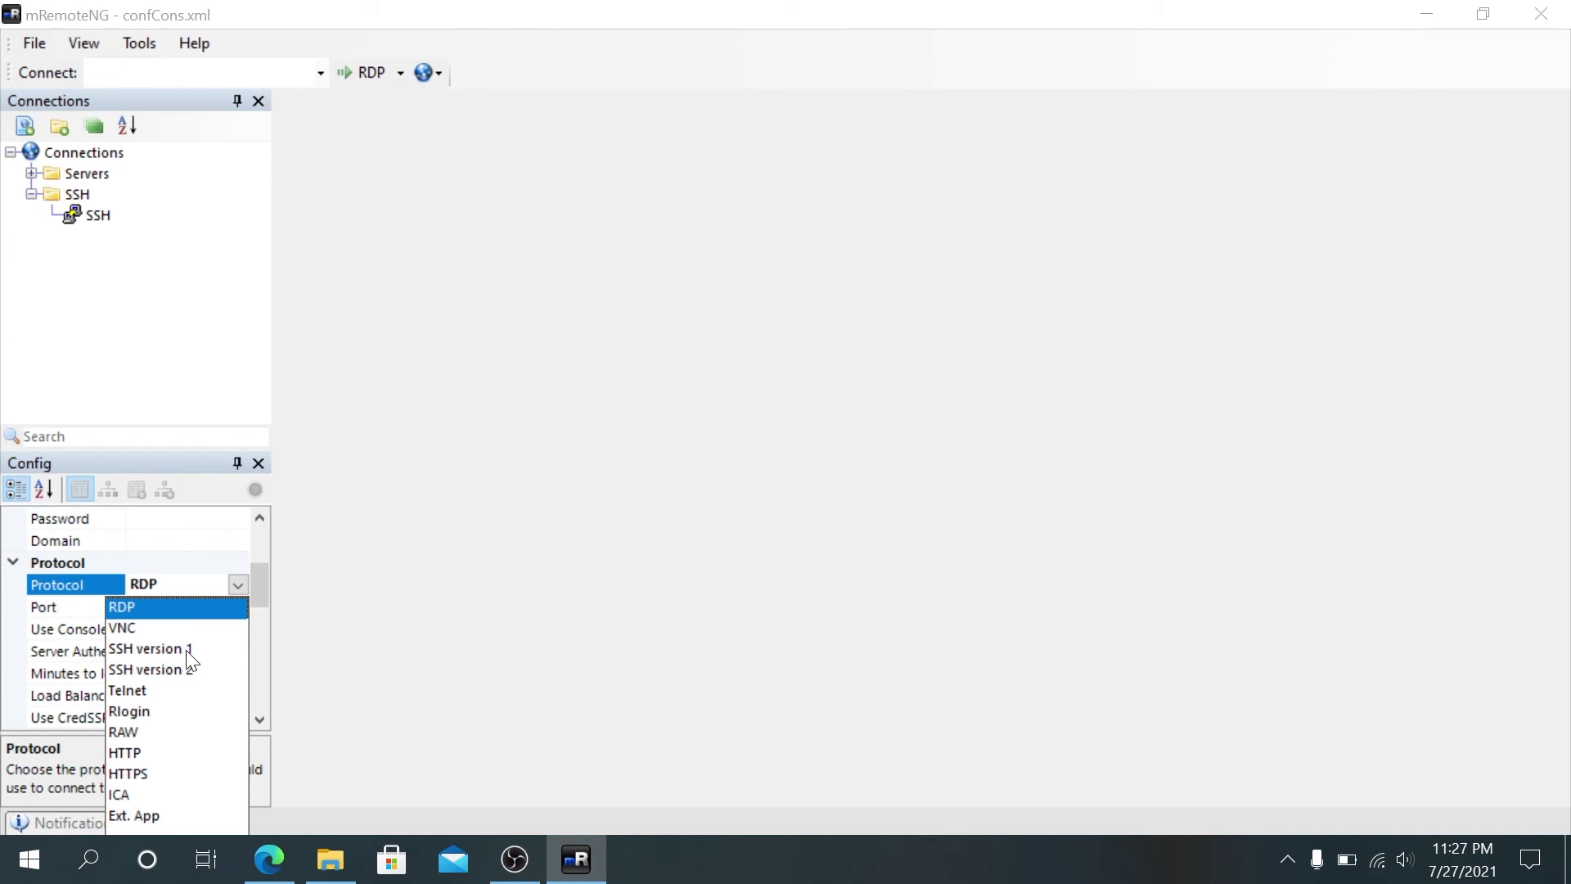
{"action": "left_click", "coordinate": [151, 648]}
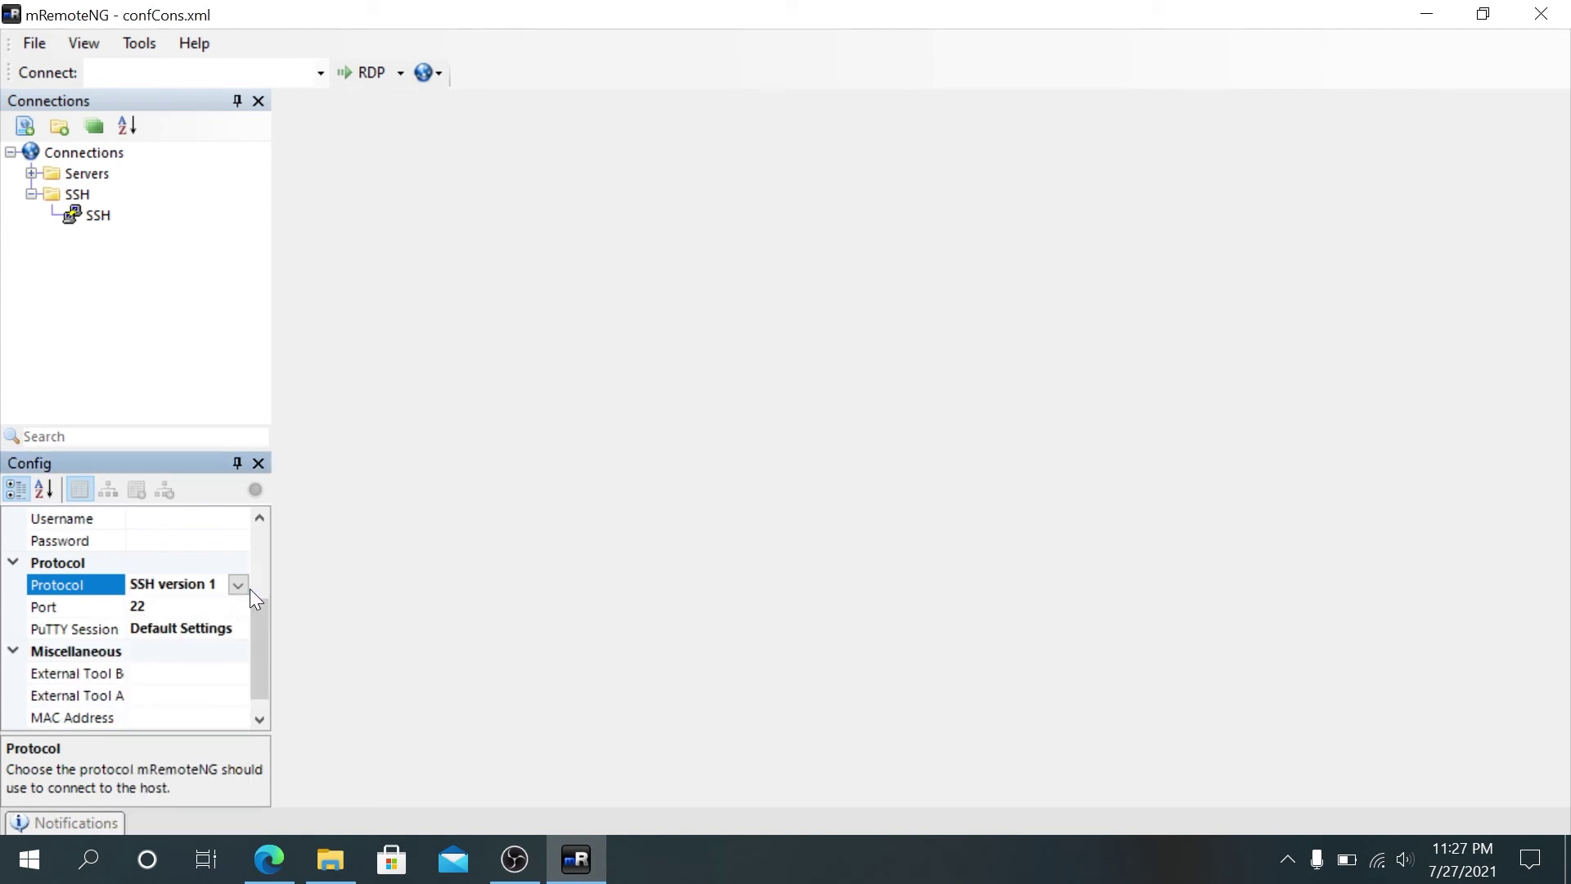
{"action": "left_click_drag", "start_coordinate": [251, 599], "coordinate": [251, 655]}
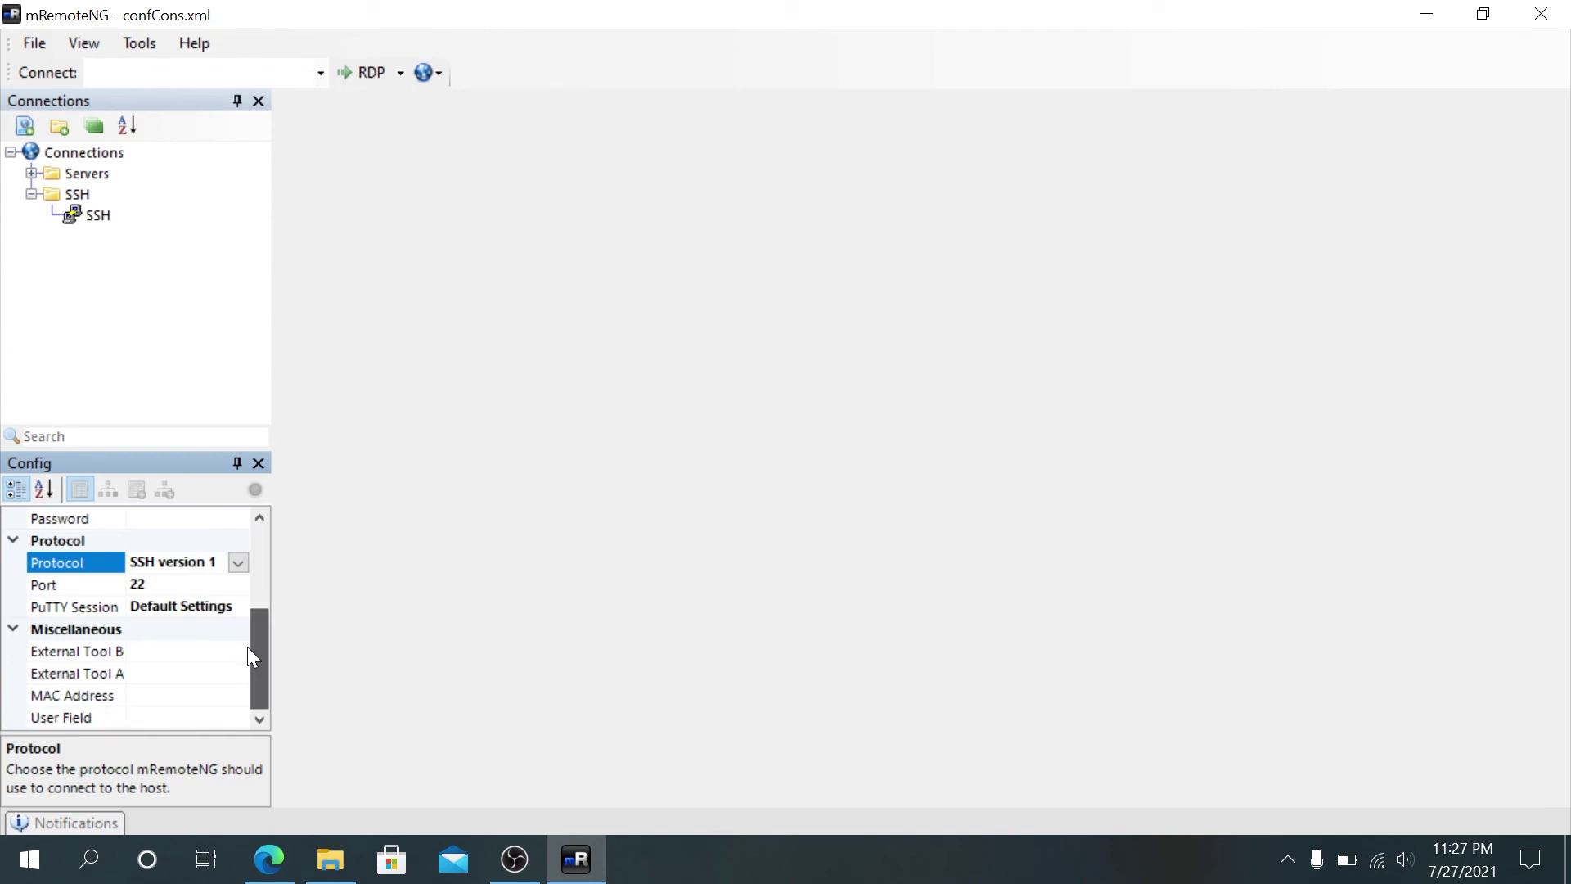
{"action": "left_click_drag", "start_coordinate": [247, 646], "coordinate": [287, 548]}
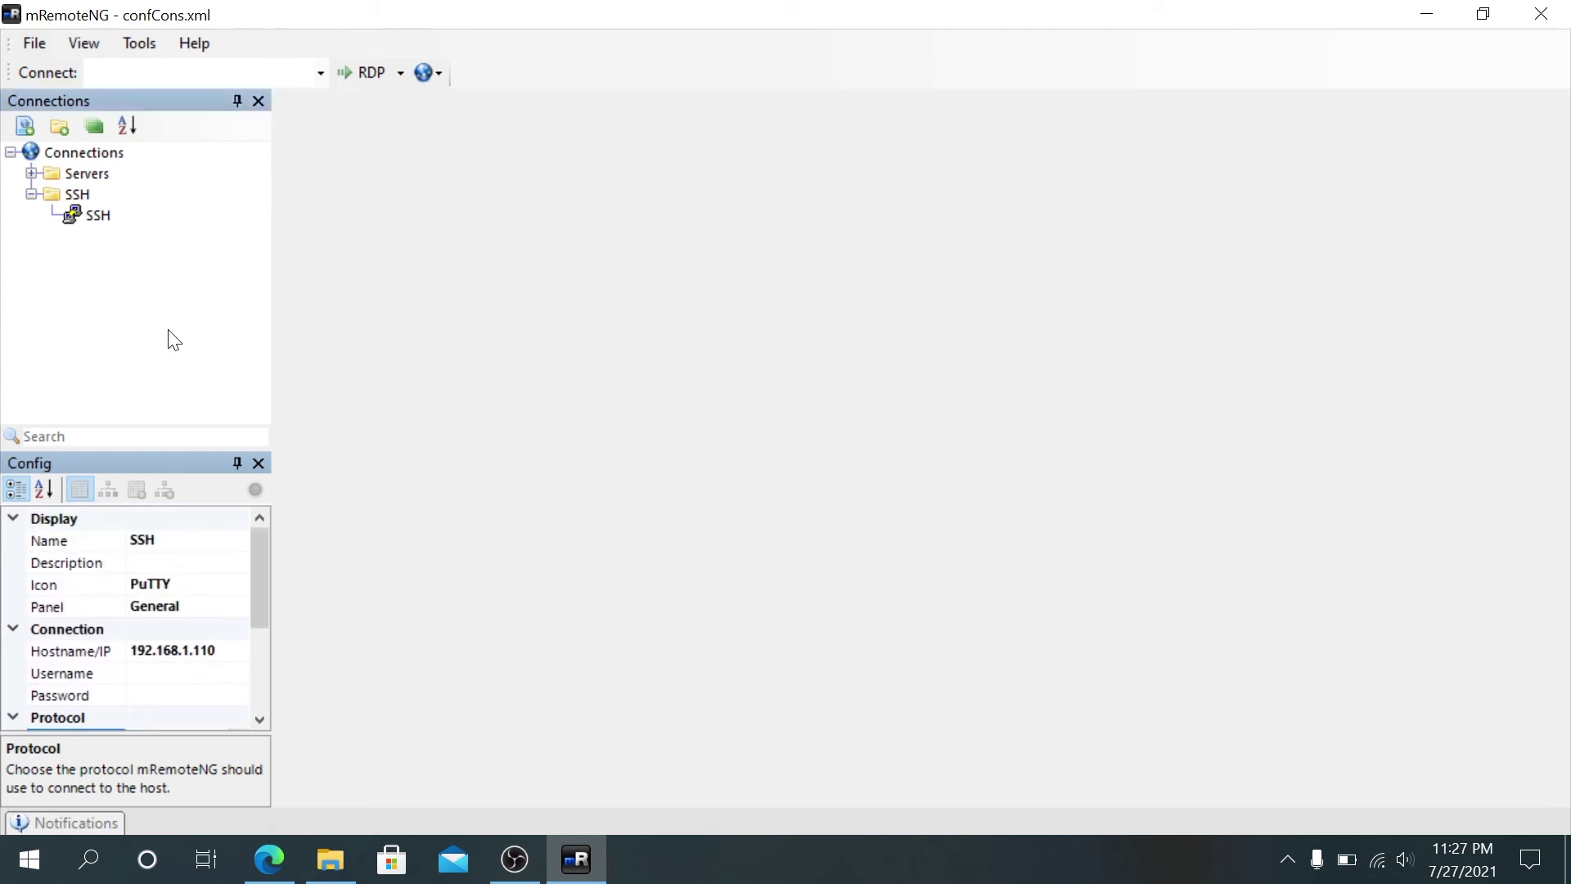
Step: Try connecting over SSH version 1, dismiss the error, and disconnect the failed session tab
{"action": "right_click", "coordinate": [106, 214]}
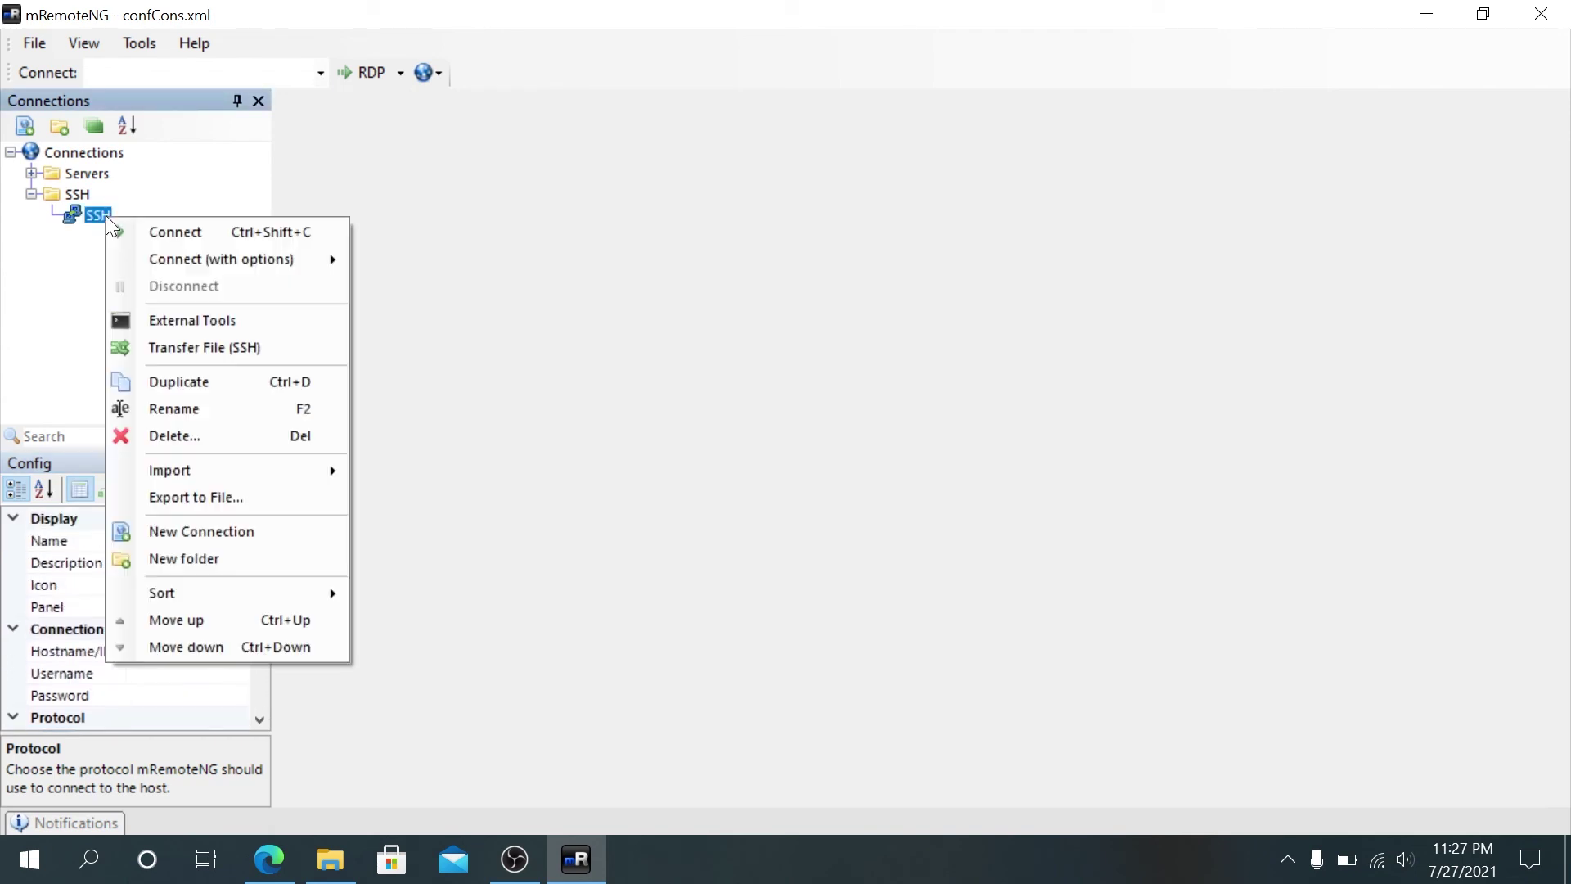
{"action": "left_click", "coordinate": [152, 242]}
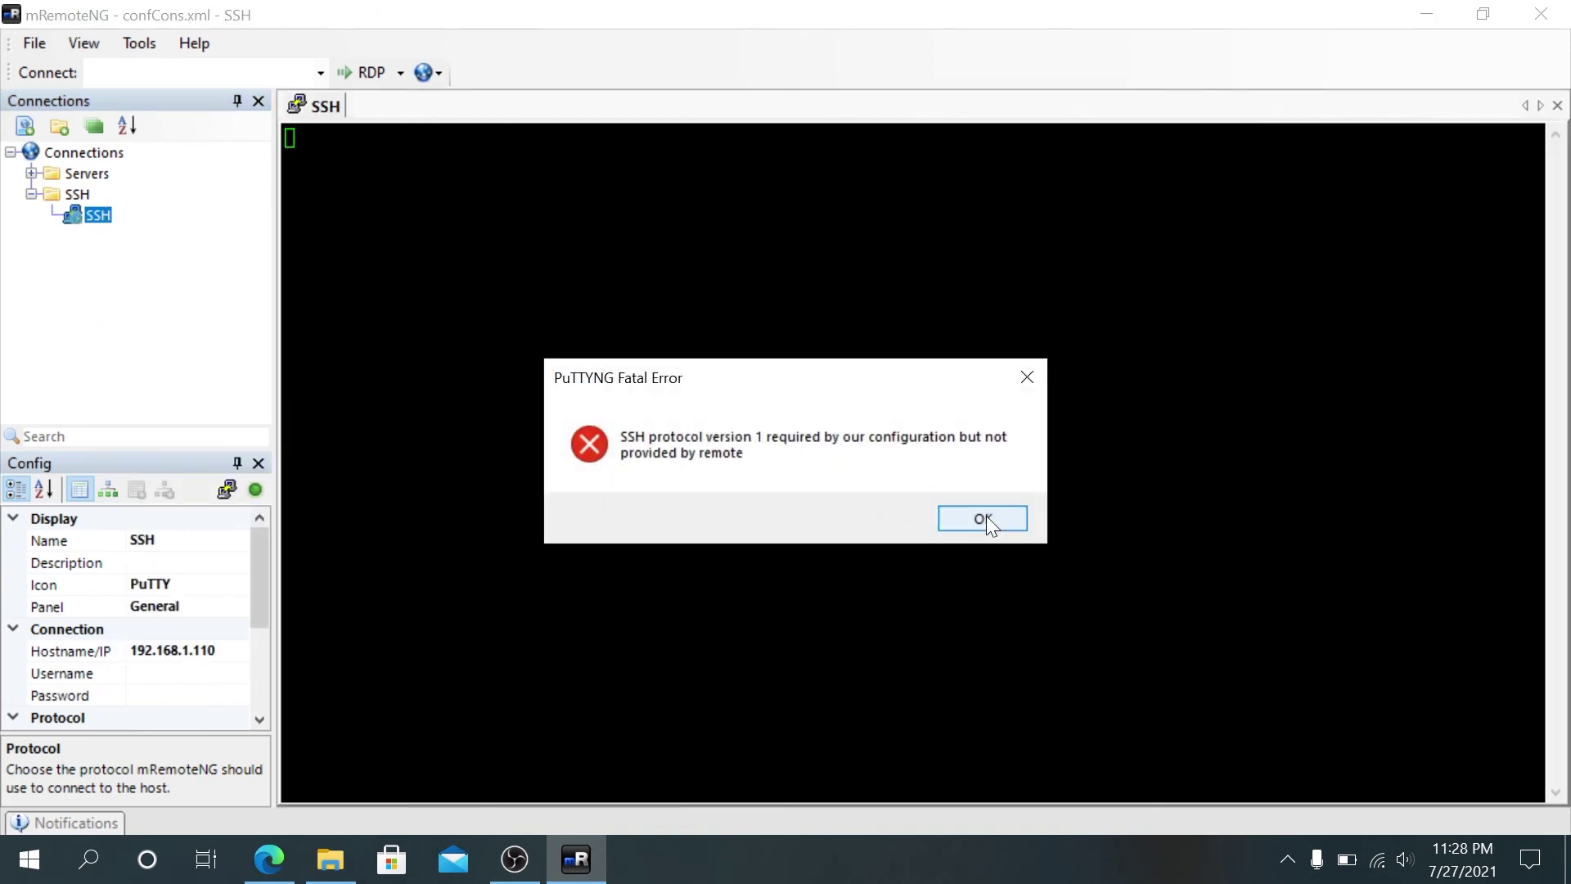
{"action": "left_click", "coordinate": [983, 518]}
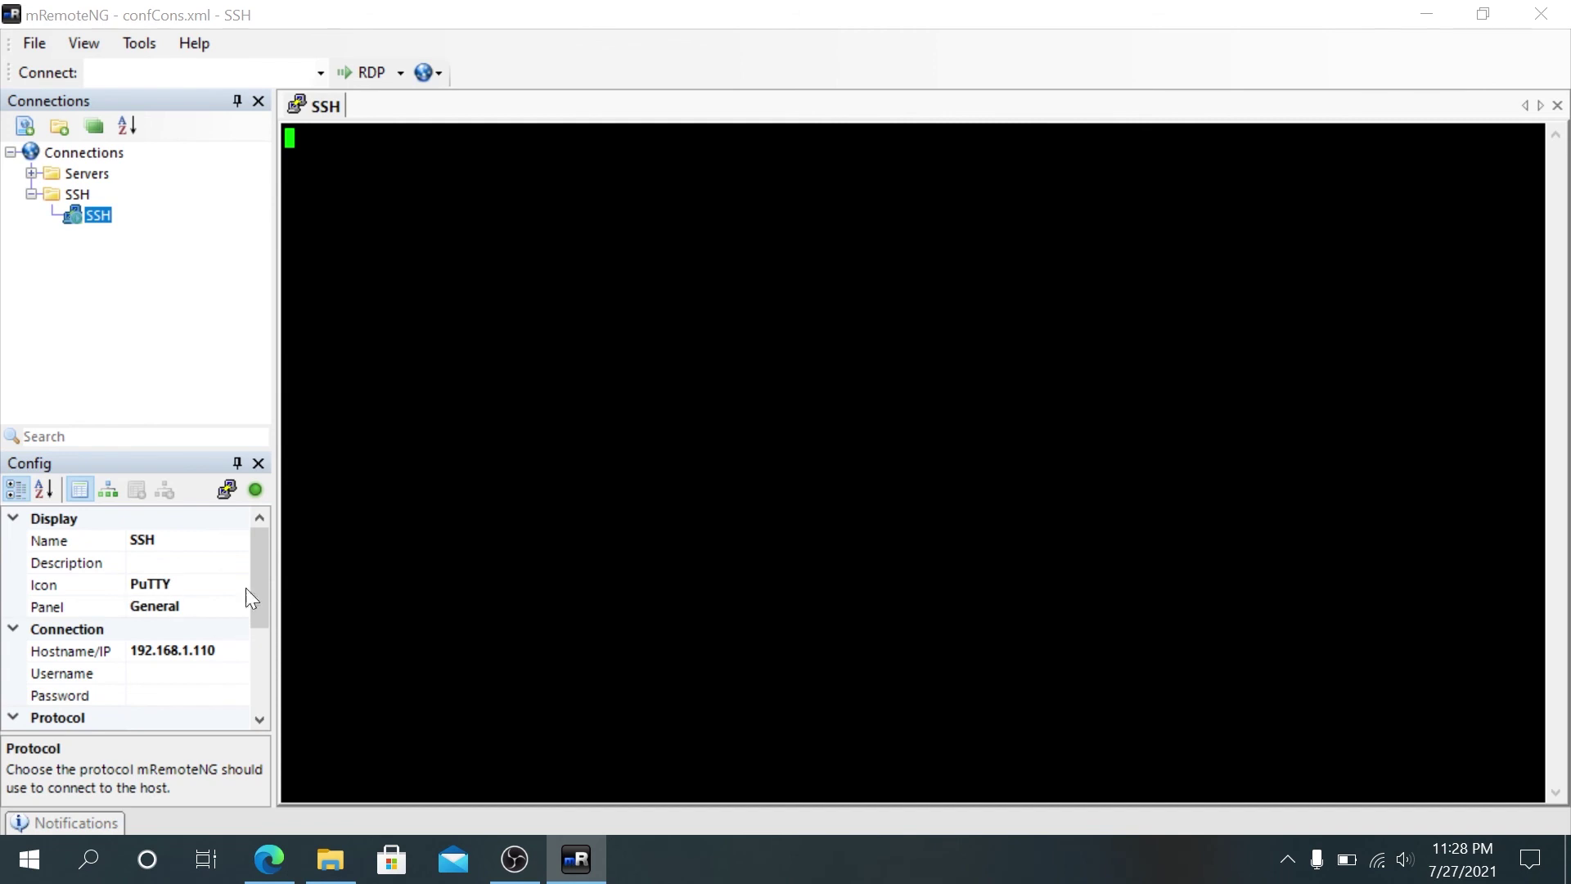
{"action": "right_click", "coordinate": [300, 108]}
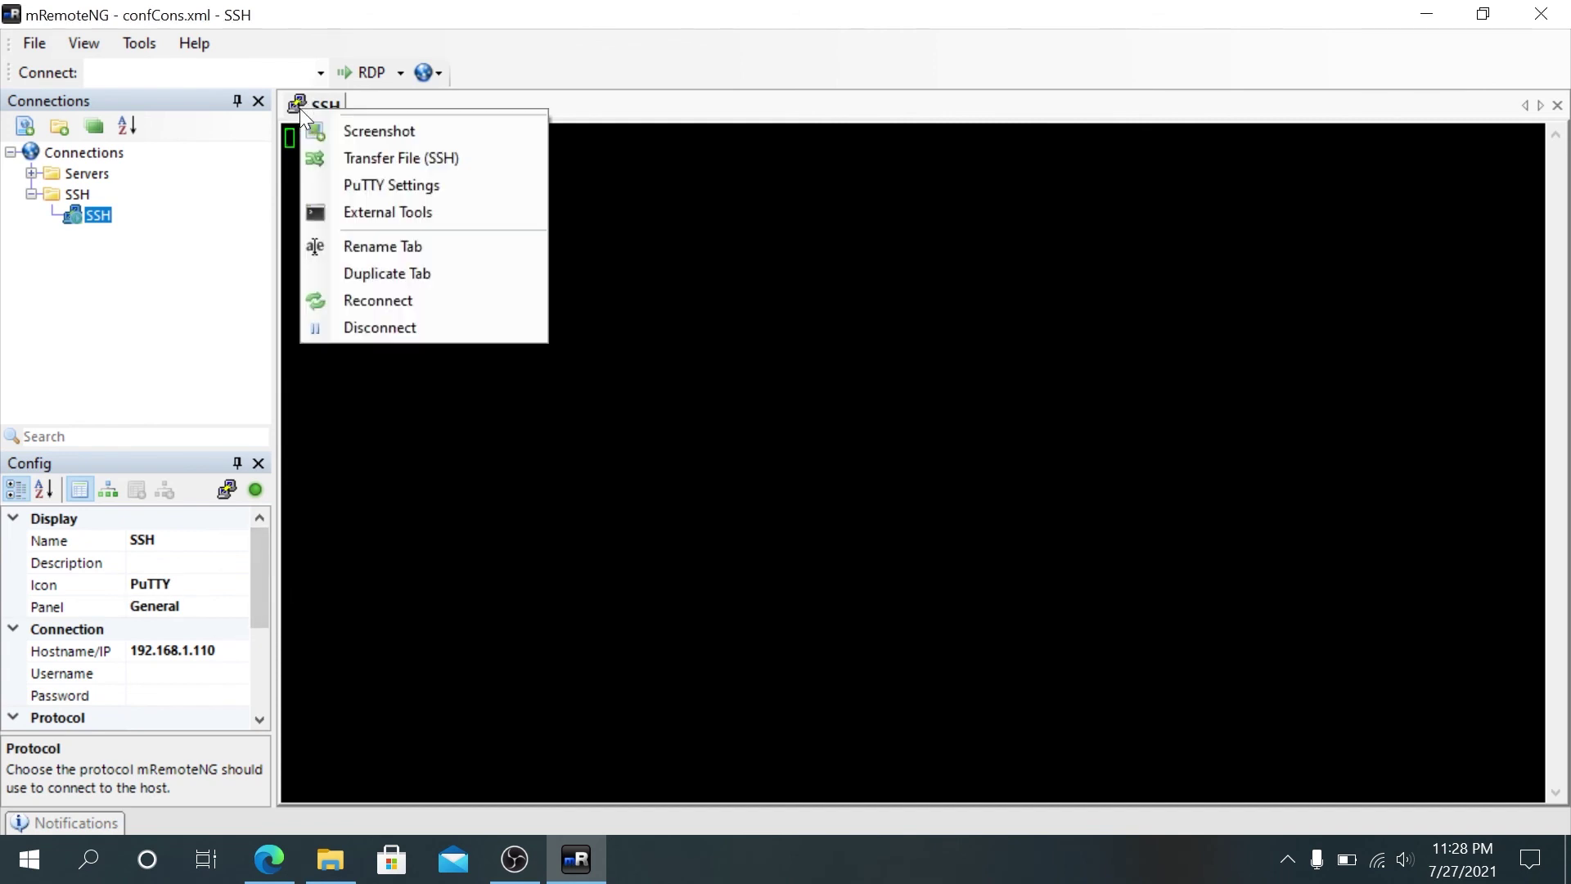
{"action": "left_click", "coordinate": [389, 324]}
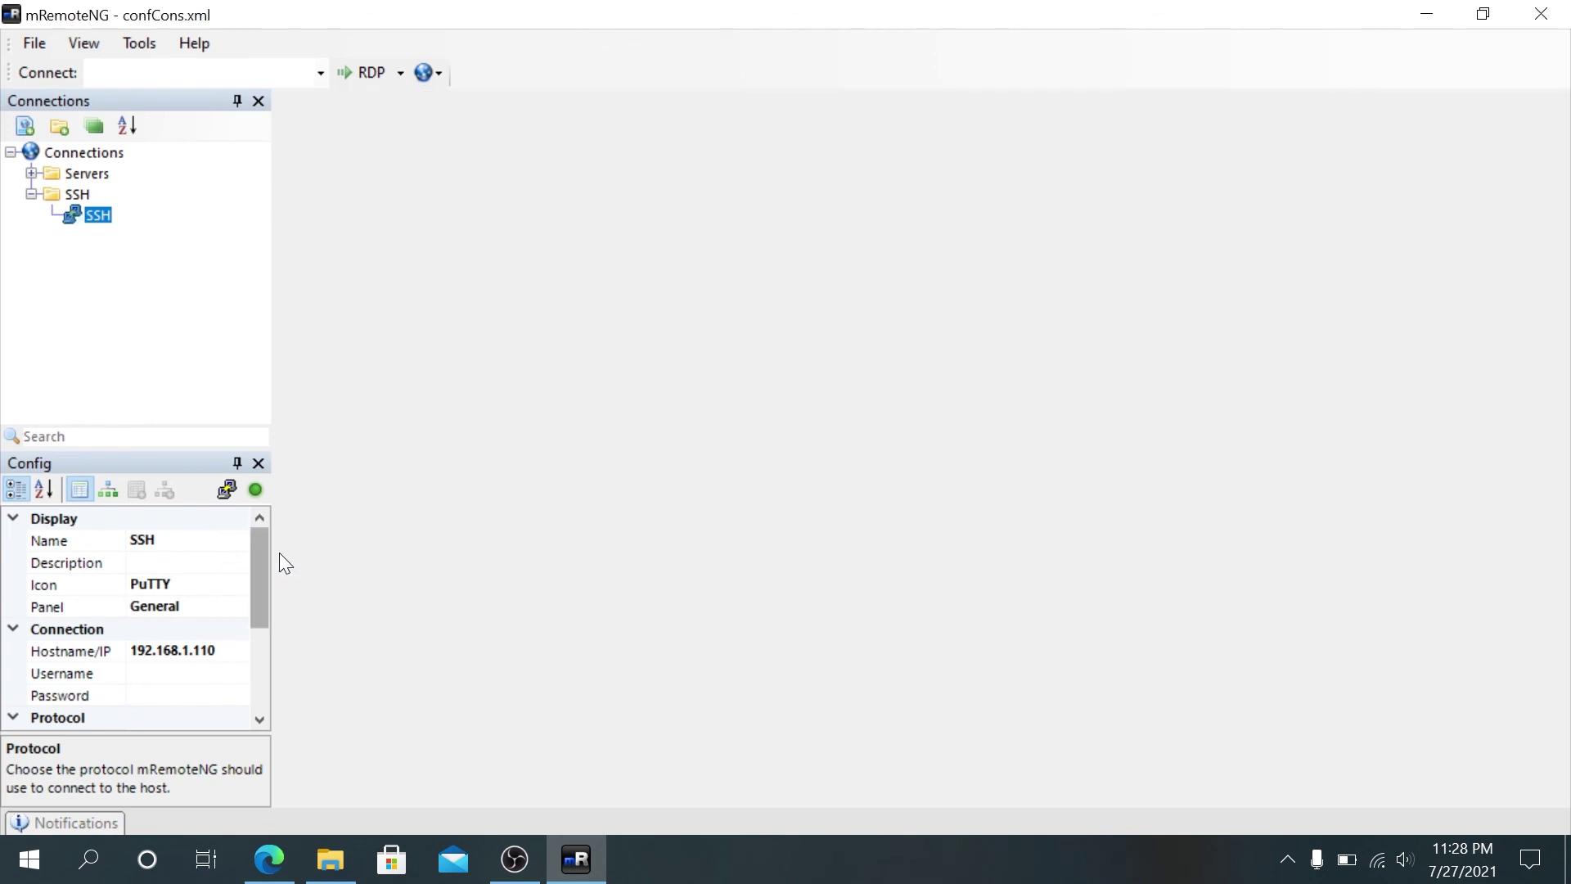
Step: Change the SSH connection's protocol to SSH version 2
{"action": "scroll", "coordinate": [252, 620], "scroll_direction": "down", "scroll_amount": 2}
{"action": "left_click", "coordinate": [238, 629]}
{"action": "left_click", "coordinate": [200, 452]}
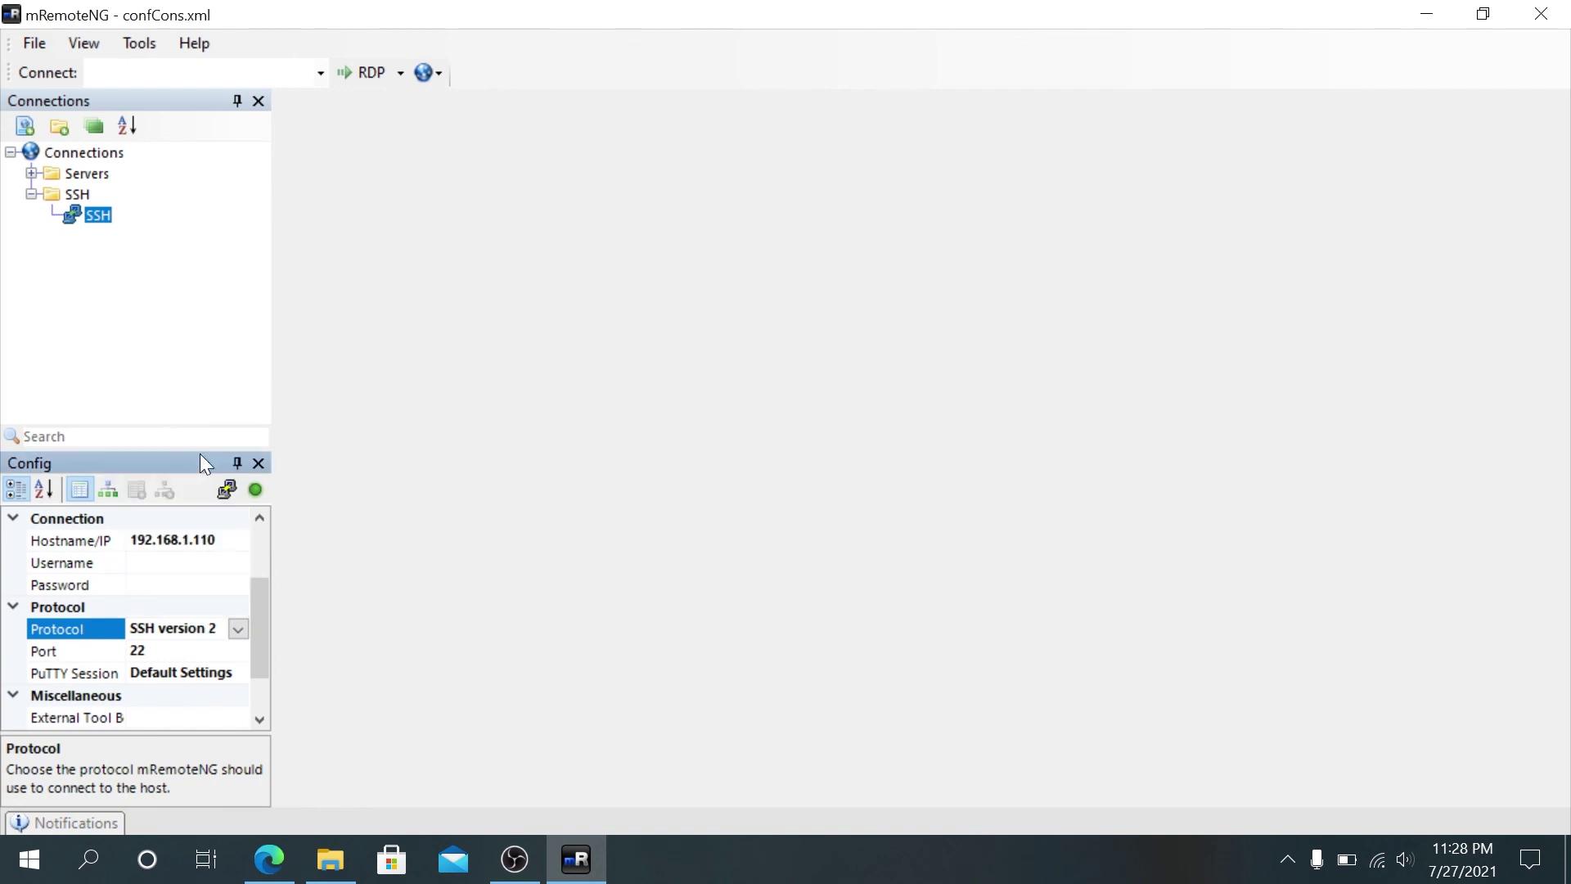
Step: Reconnect, accept the host key, log in as pi with its password, then exit the shell
{"action": "left_click", "coordinate": [96, 217]}
{"action": "right_click", "coordinate": [97, 221]}
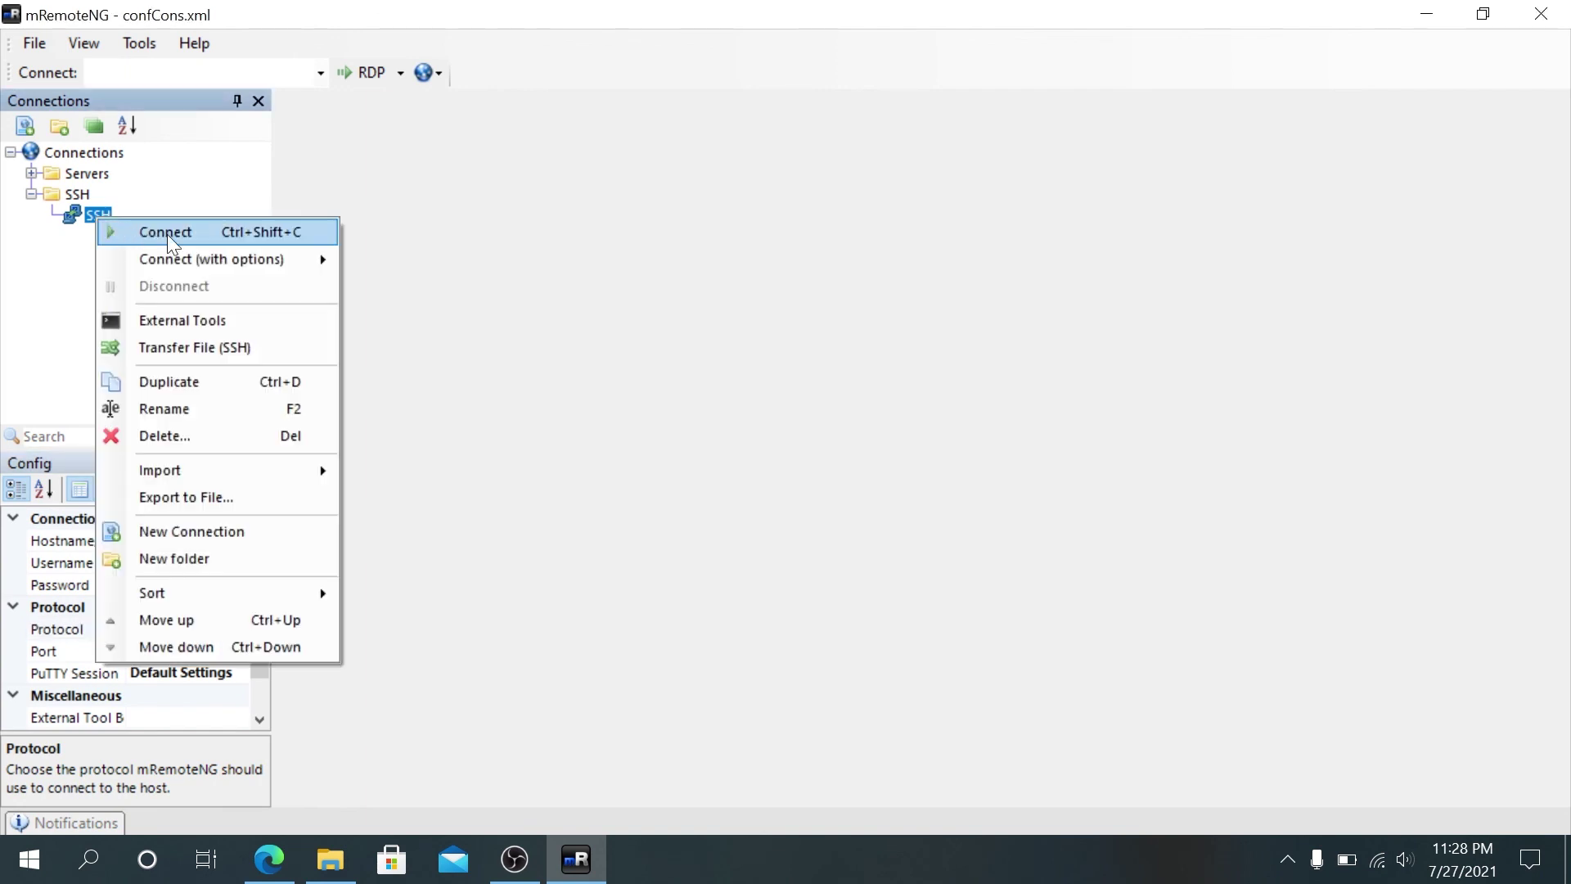
{"action": "left_click", "coordinate": [167, 234]}
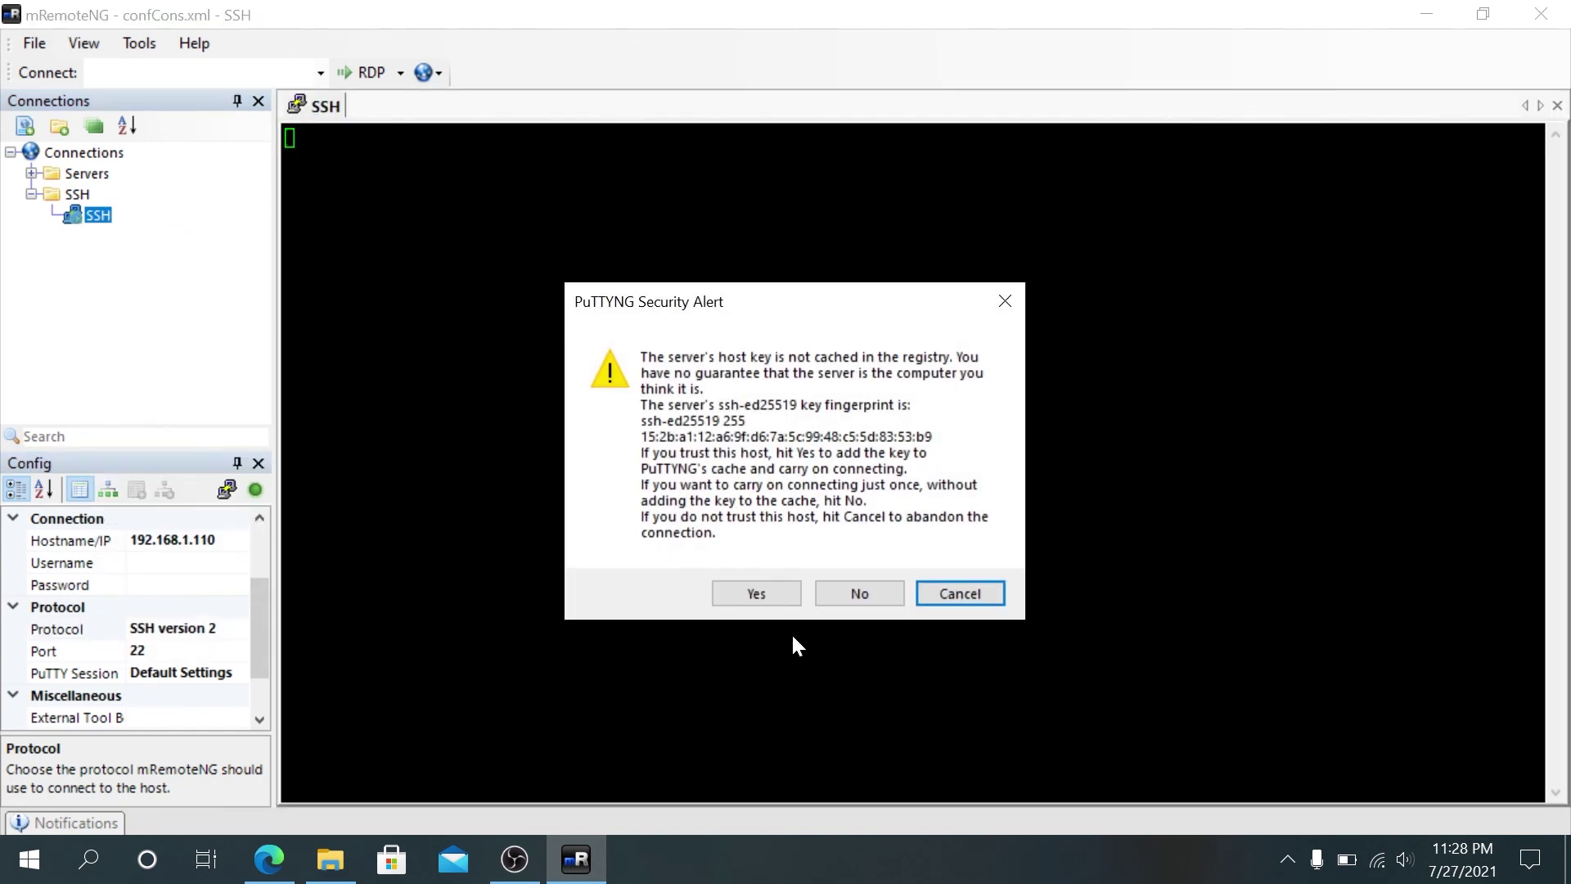
{"action": "left_click", "coordinate": [744, 596]}
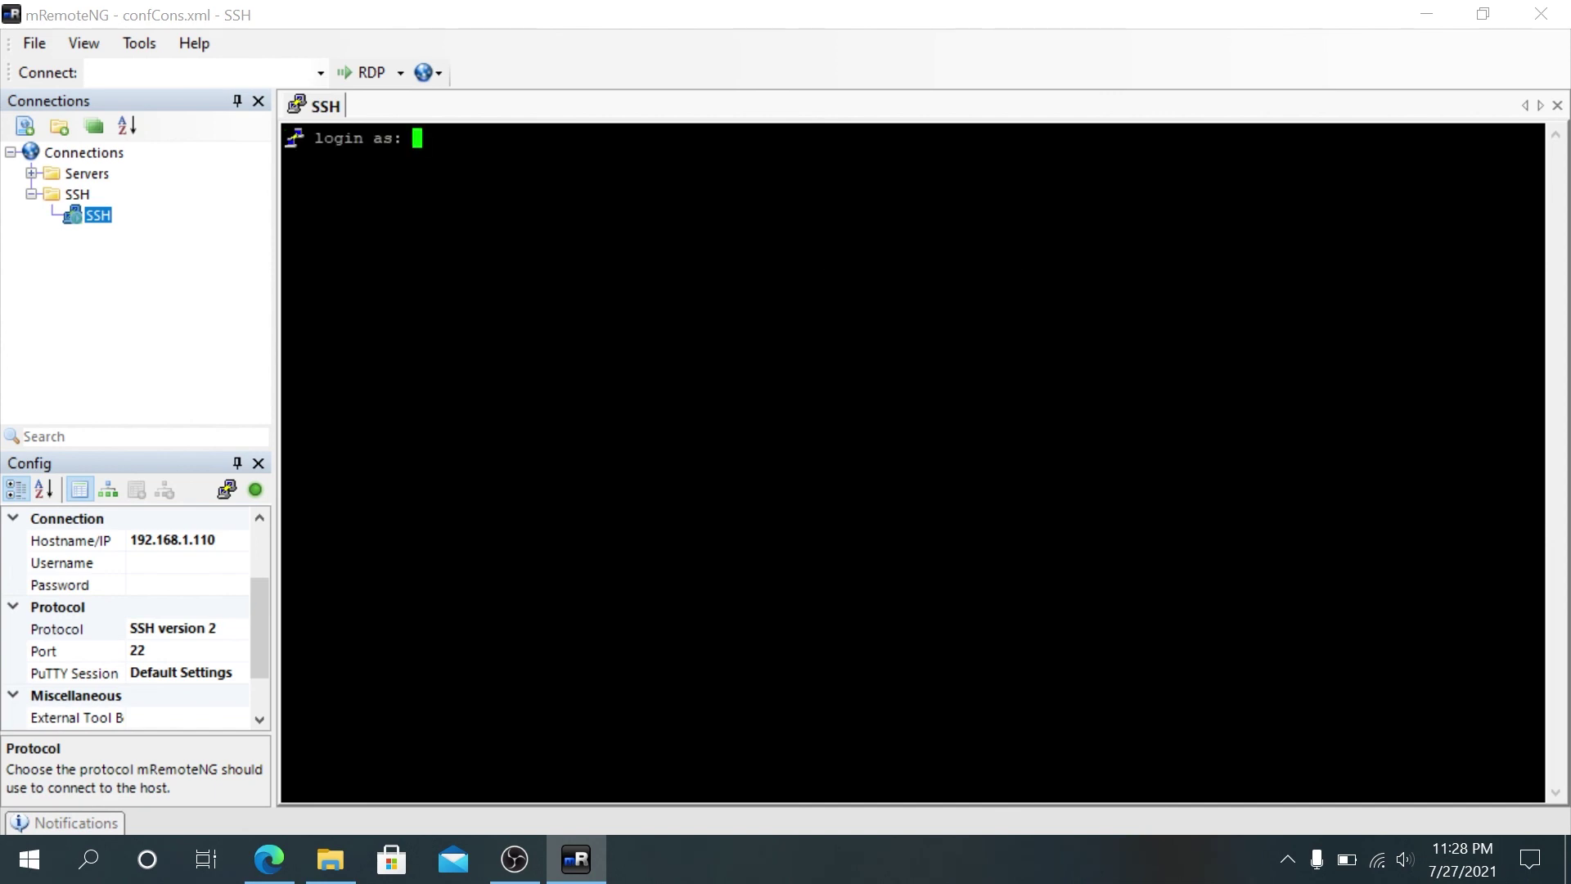
{"action": "type", "text": "pi"}
{"action": "key", "text": "Return"}
{"action": "type", "text": "raspberry"}
{"action": "key", "text": "Return"}
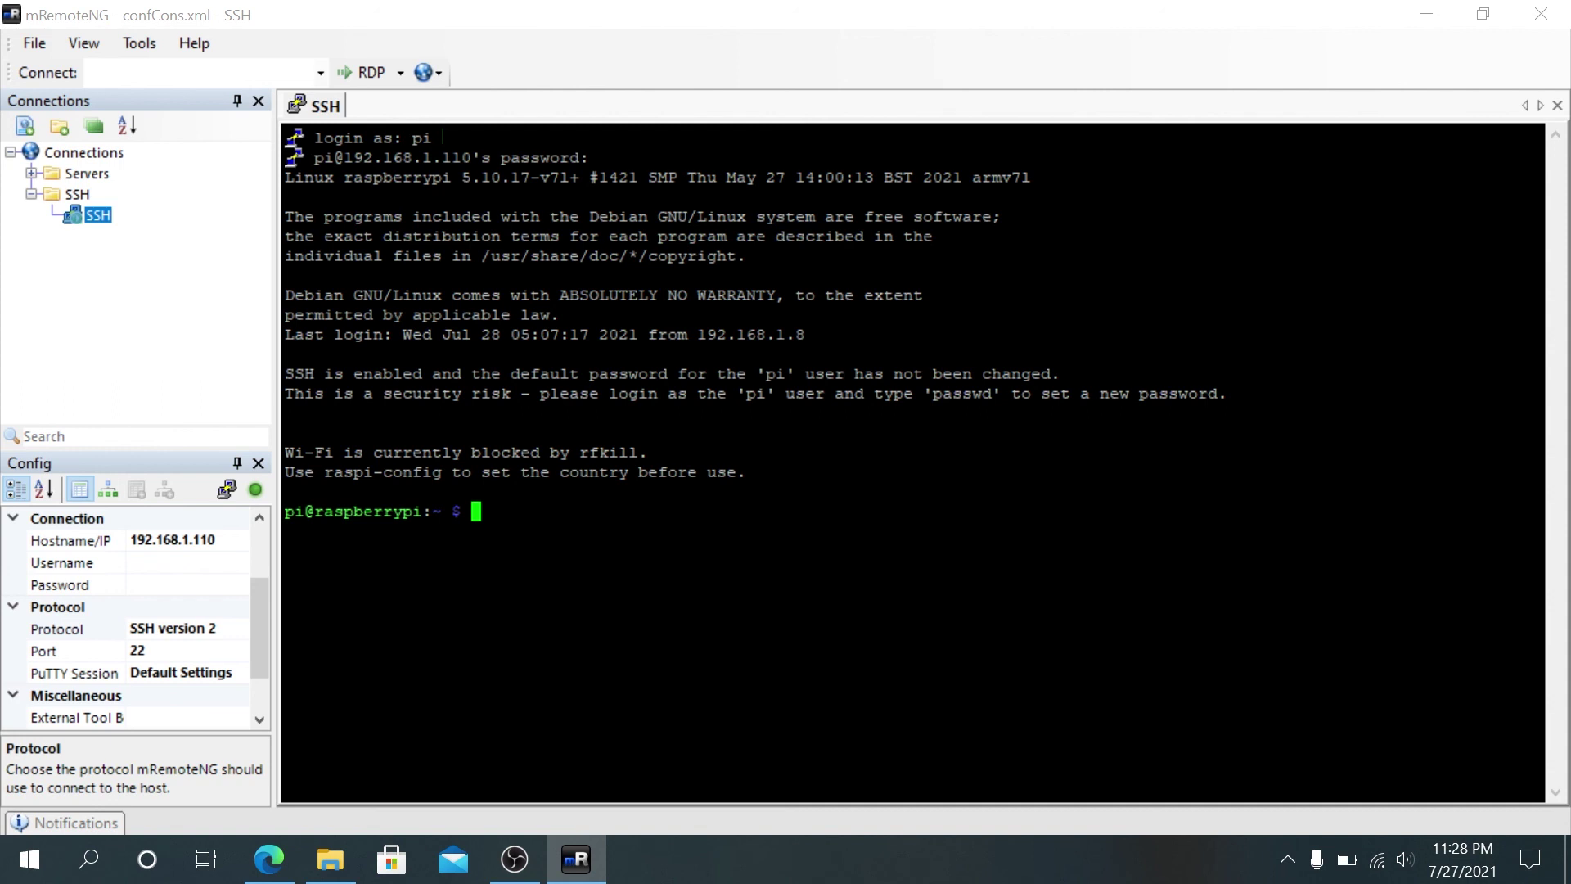
{"action": "type", "text": "exit"}
{"action": "key", "text": "Return"}
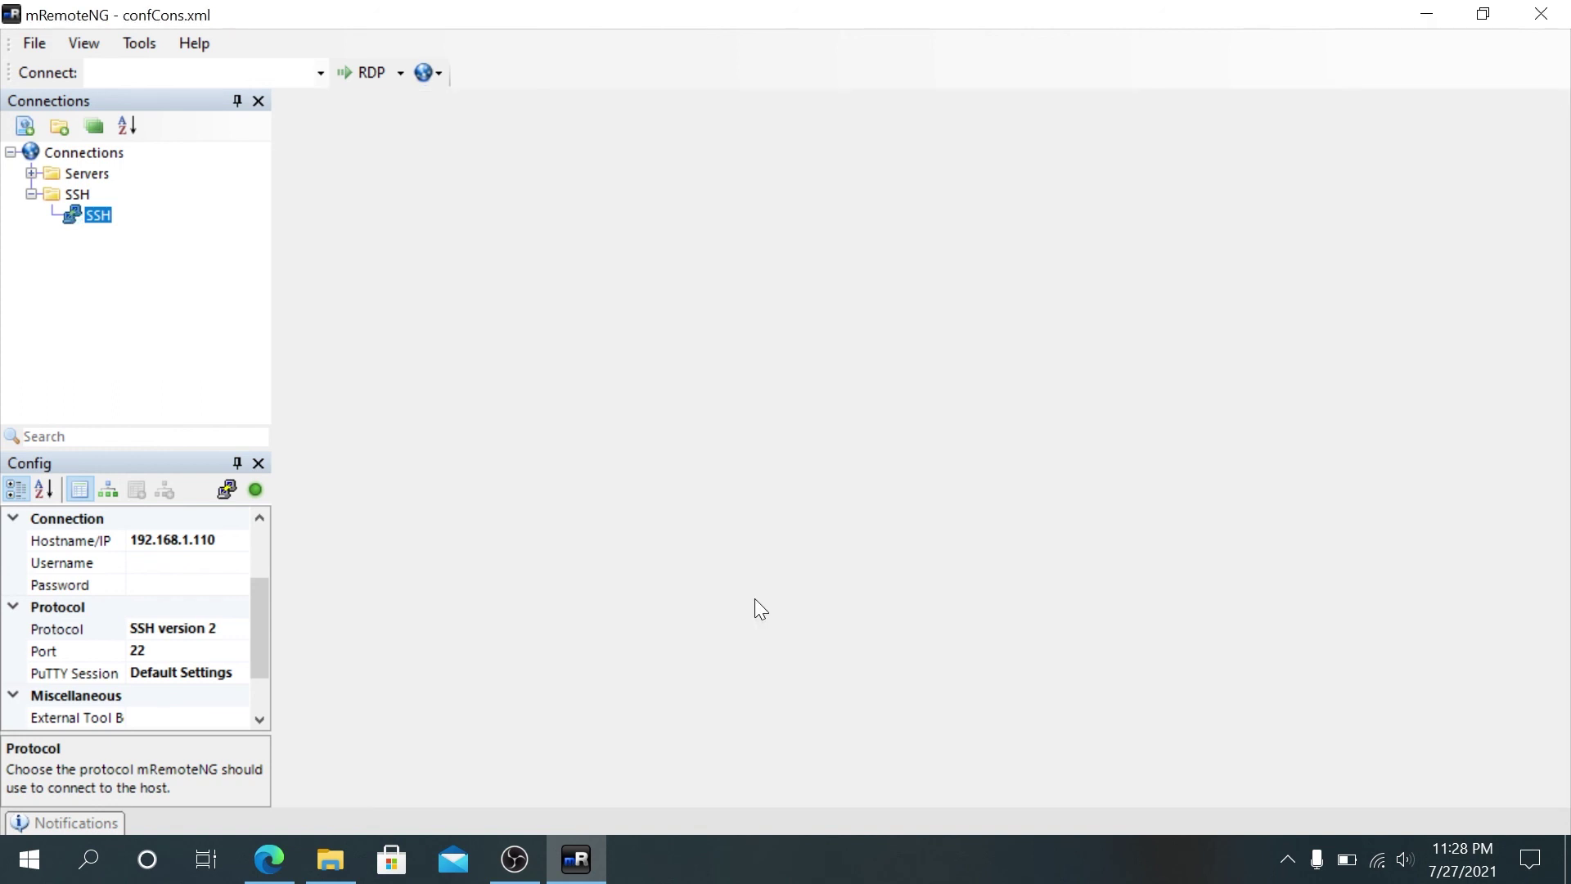